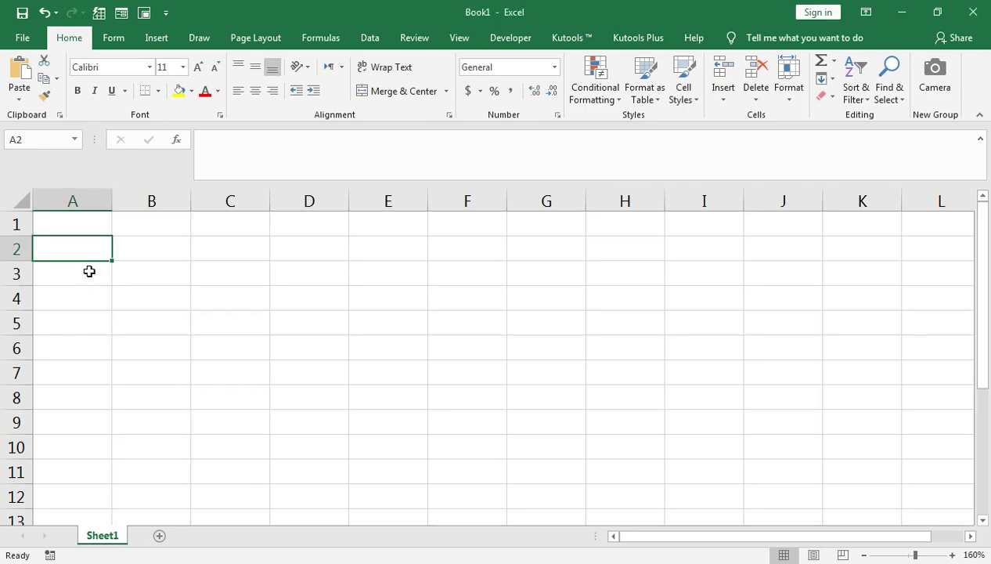
- Enter the label 'Payment To' in cell A4
click(89, 295)
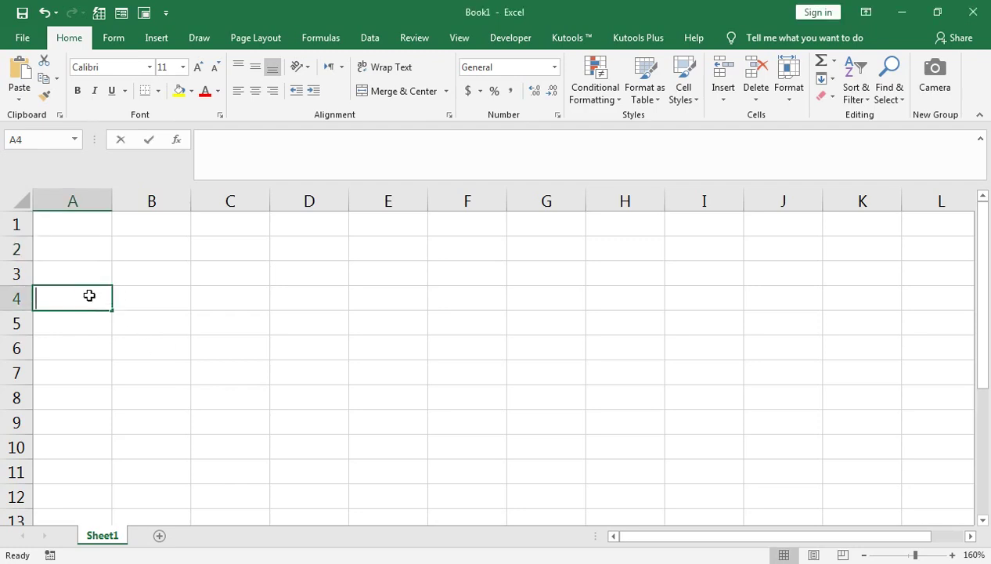
double_click(89, 295)
text(Pay)
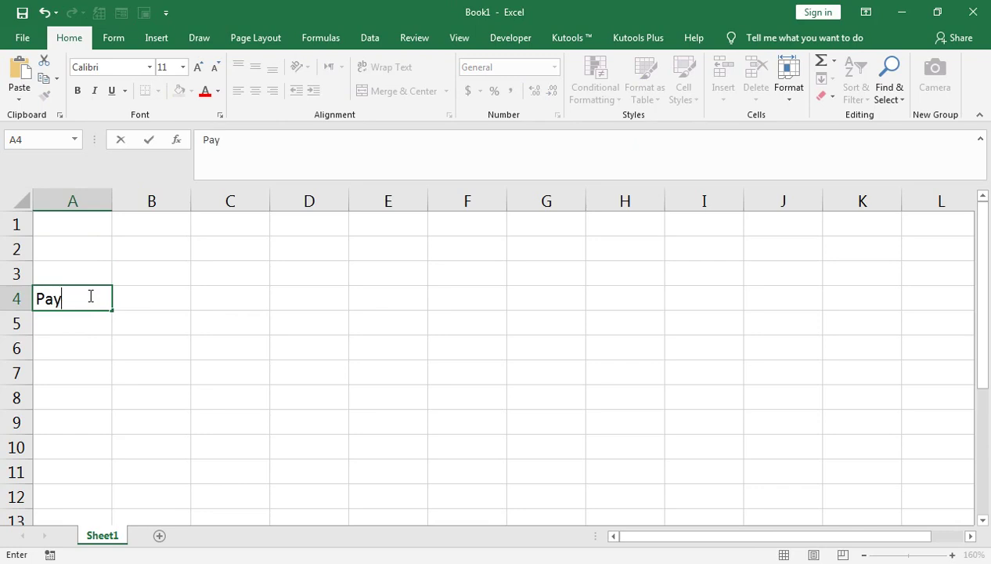
text(ment)
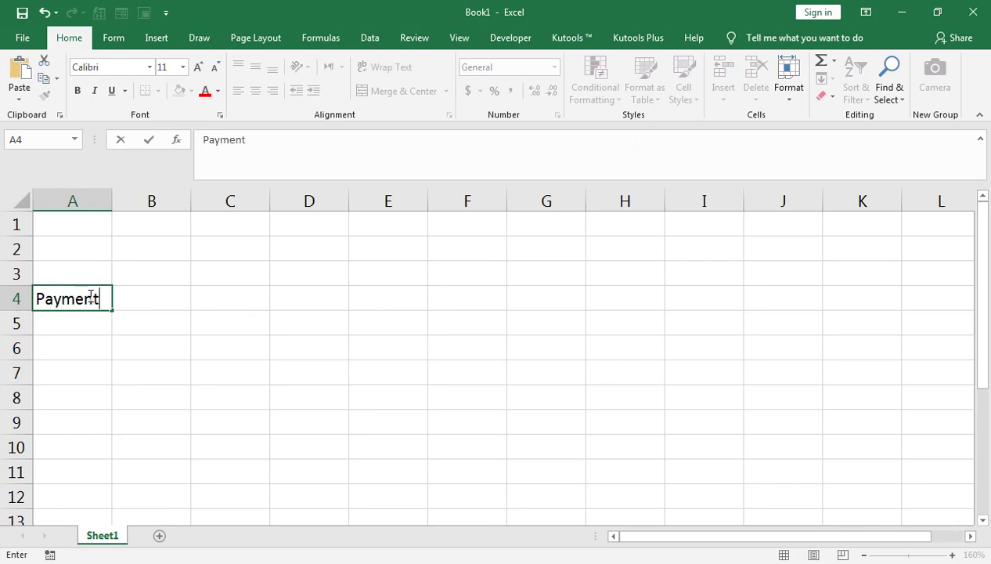
text( T)
key(Tab)
key(Tab)
key(Tab)
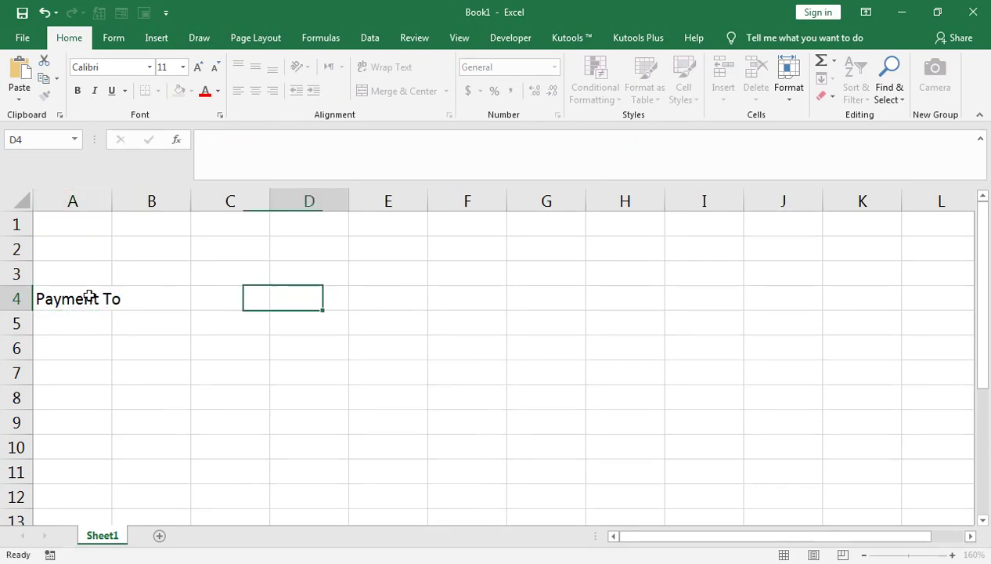
key(Tab)
key(Left)
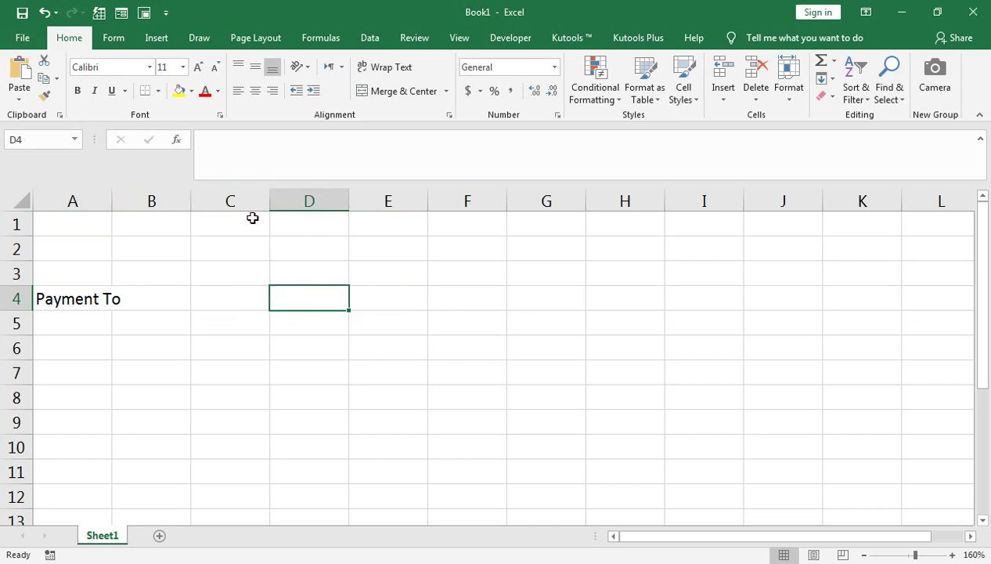
- Widen columns C, D and E to make room for the table
click(302, 203)
drag(270, 202, 319, 202)
drag(398, 202, 469, 201)
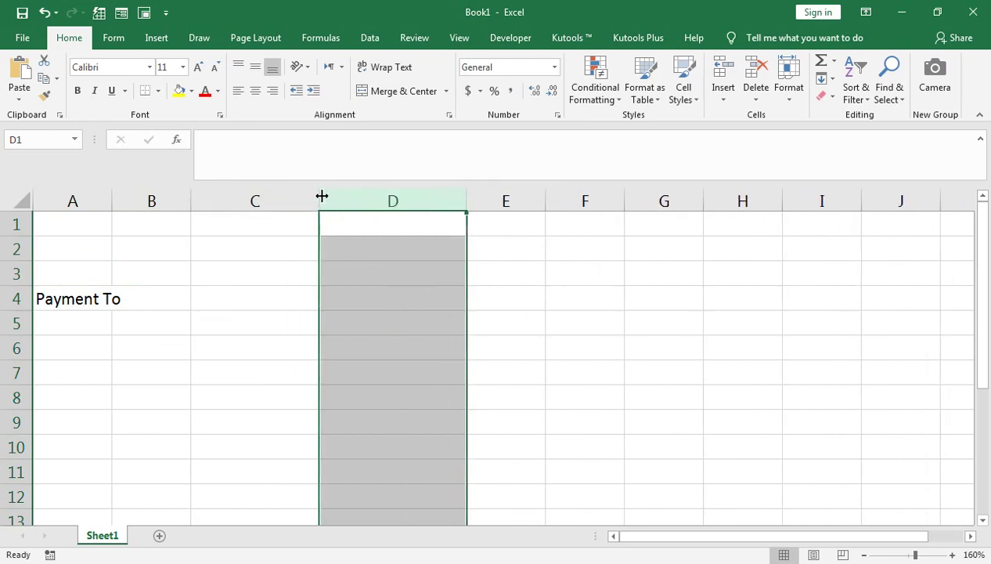
drag(323, 199, 335, 199)
click(359, 302)
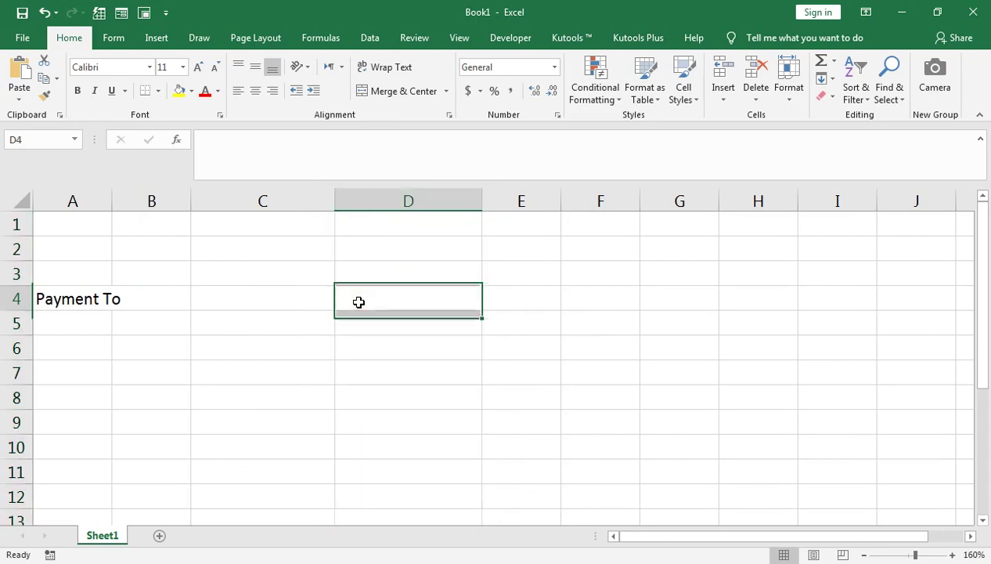
drag(559, 198, 573, 197)
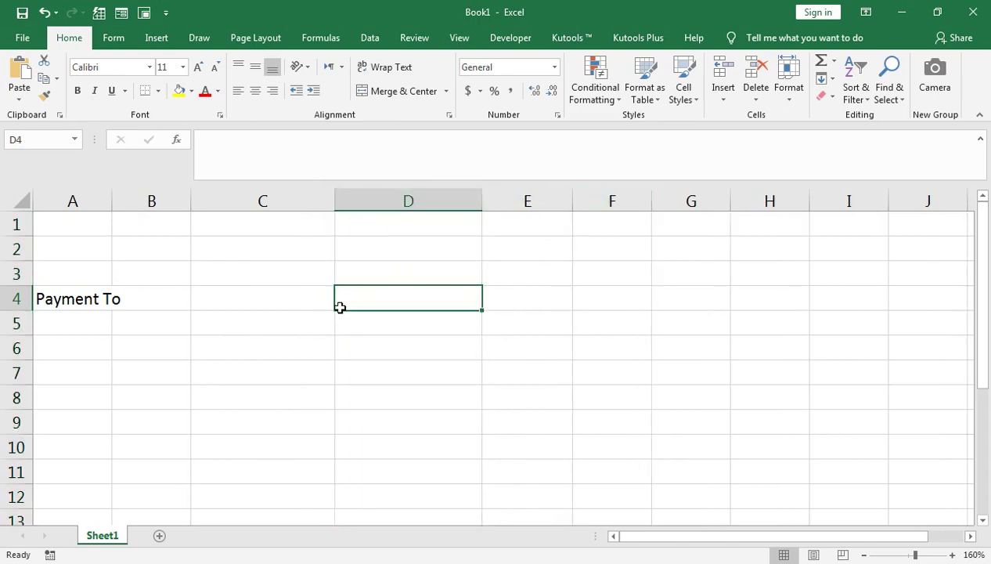
- Enter 'Cahsier' in D4, then move to cell A5
text(Cahsier)
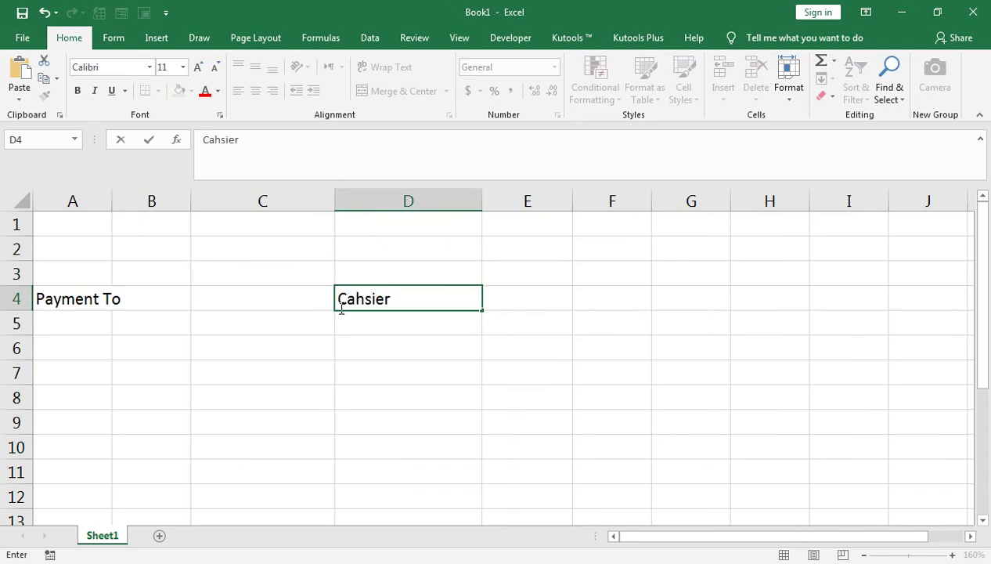
key(Return)
key(Left)
key(Left)
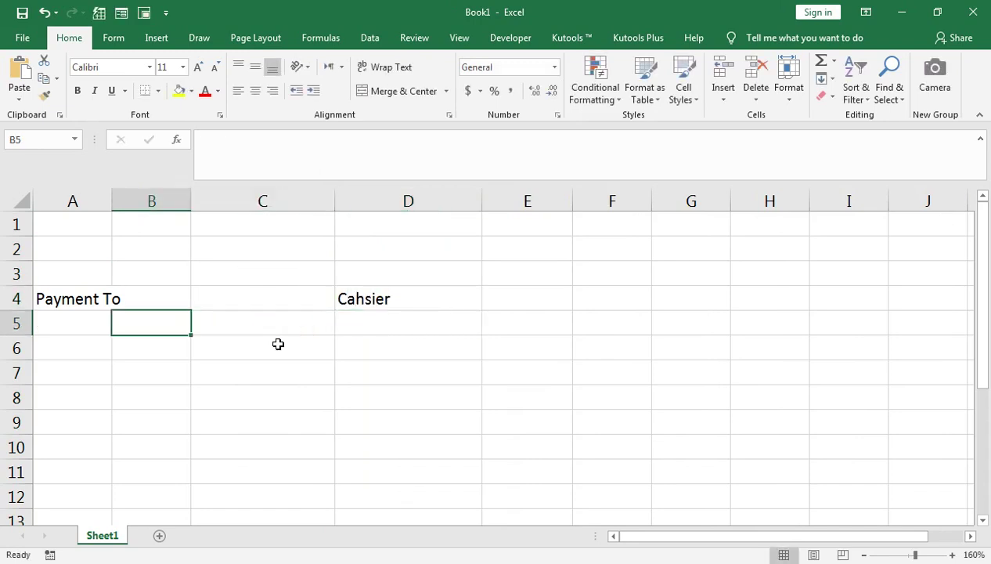
key(Left)
key(Down)
key(Up)
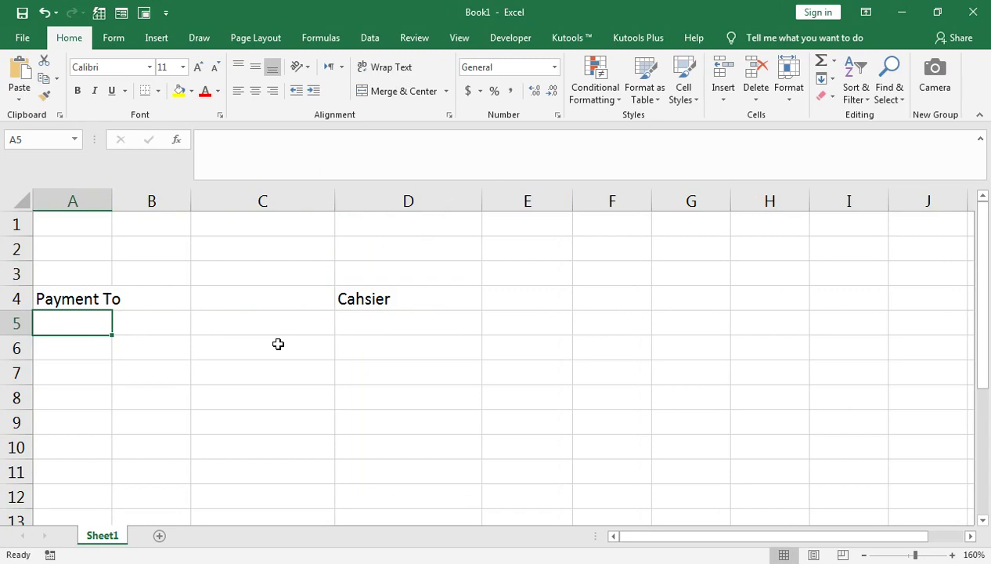
- Enter the headers #, Reciept No and Payment Method in A5:C5
text(#)
key(Tab)
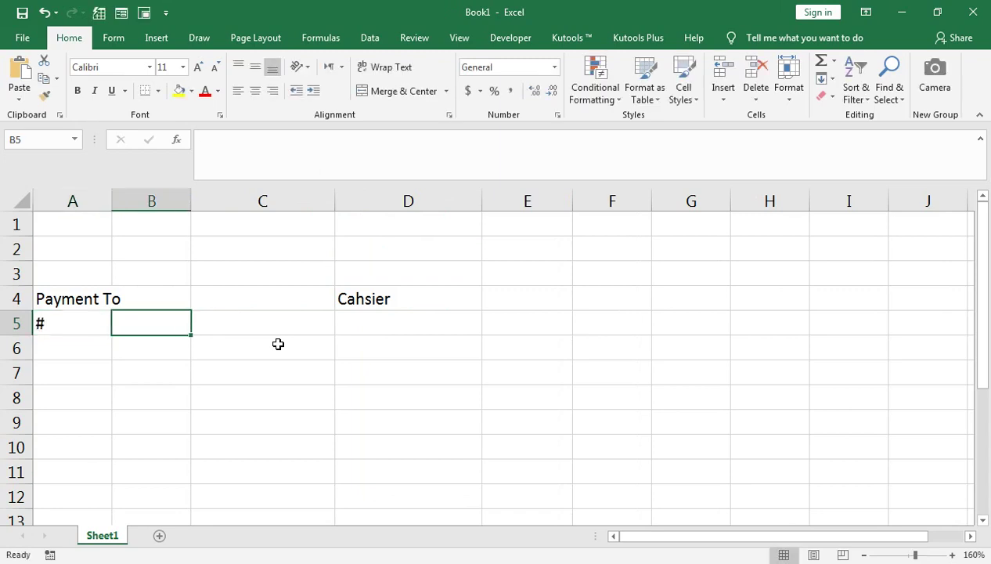
text(Re)
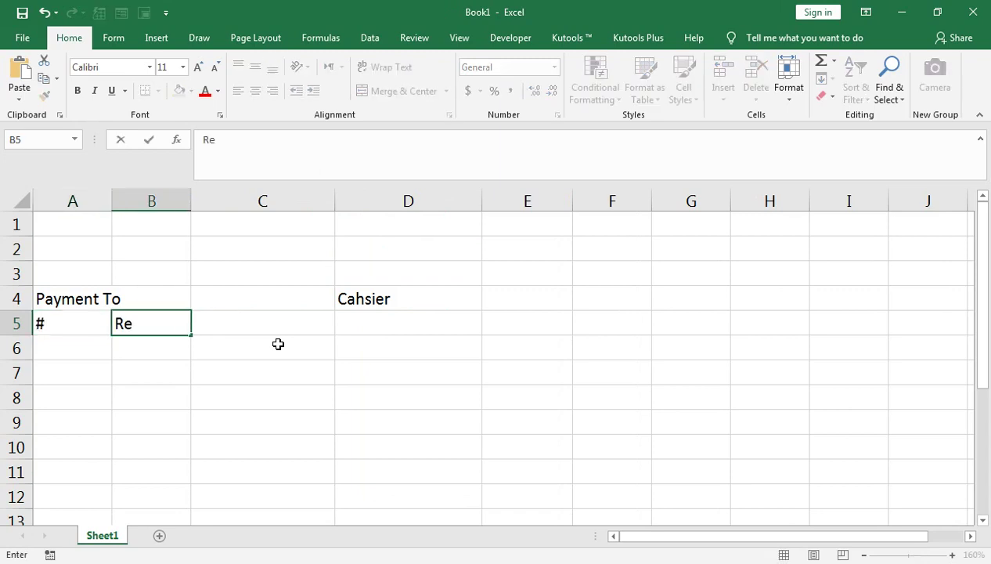
text(ciept No)
key(Tab)
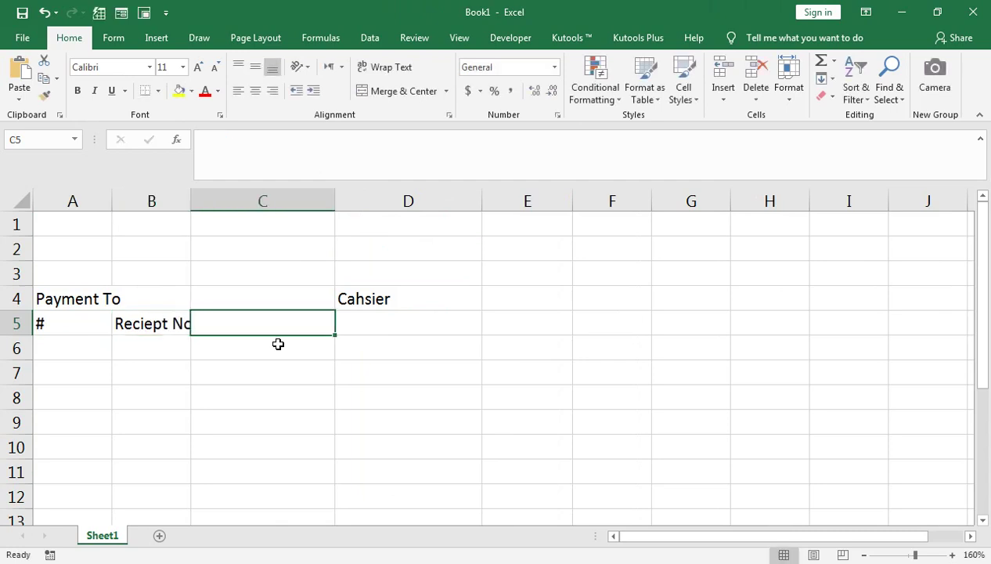
text(Payment Met)
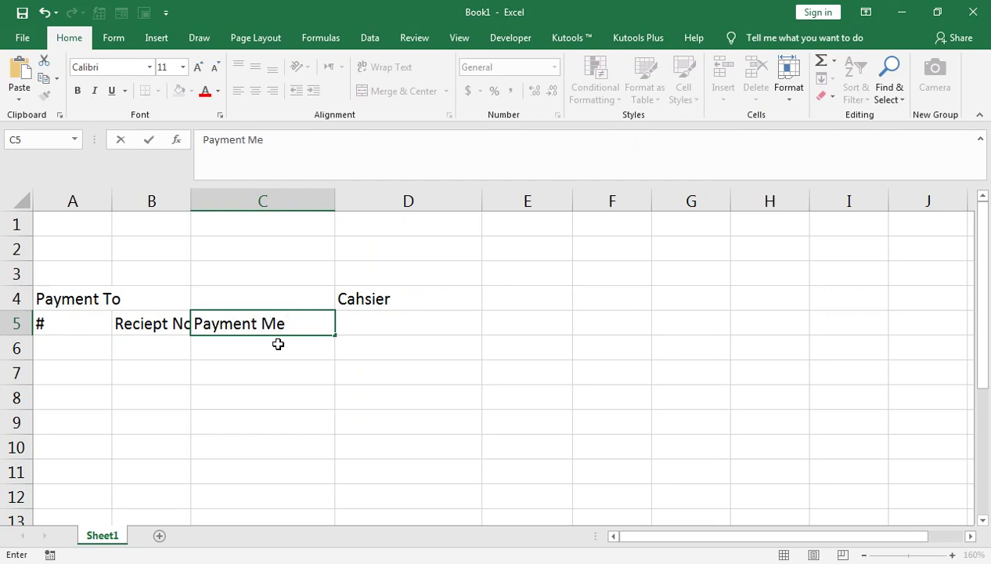
text(hod)
key(Tab)
- Put Description in D5 and Amount in E5, and widen column C to fit
text(Amount)
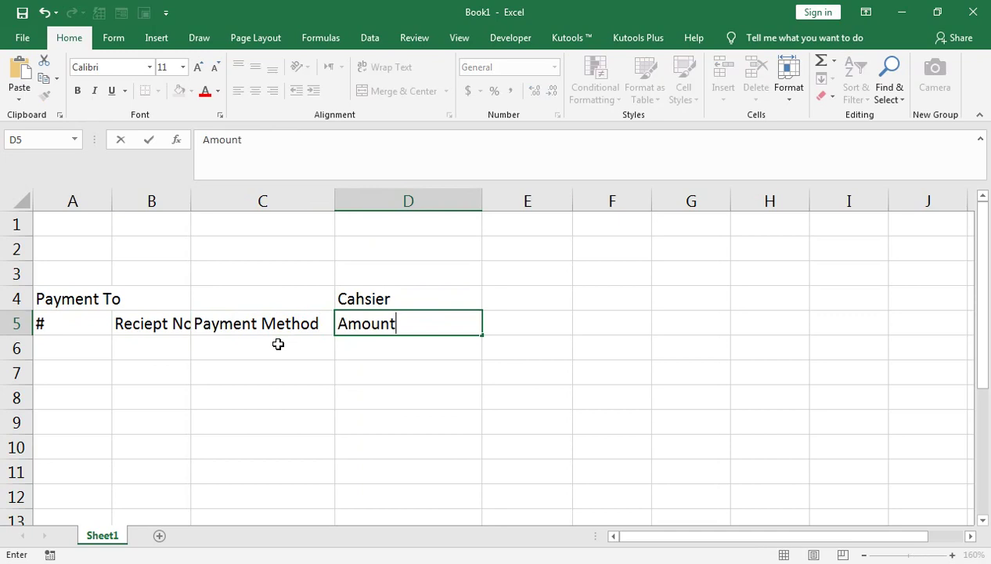
key(Left)
key(Right)
text(Descrip)
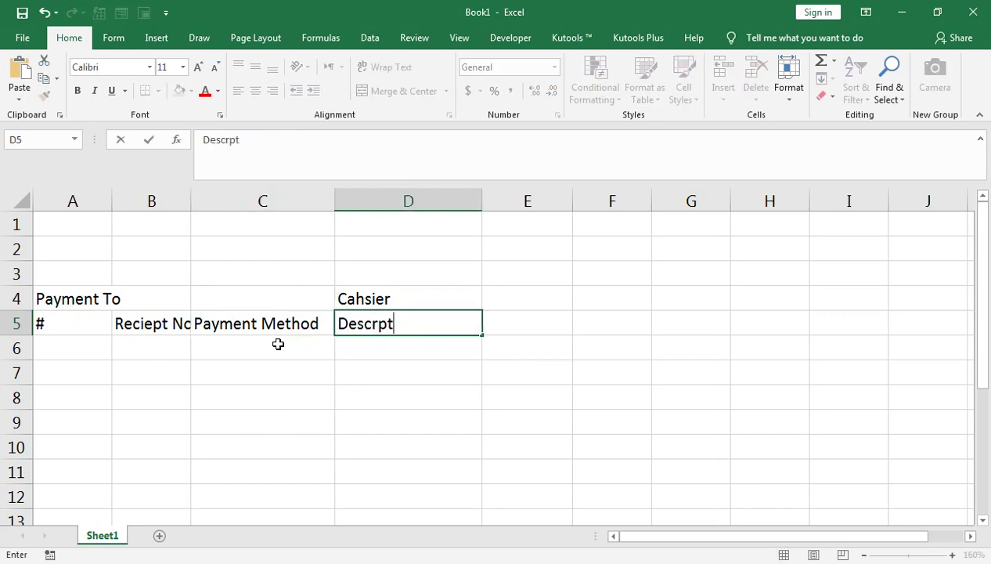
text(tion)
key(Tab)
text(Amount)
click(278, 344)
key(Up)
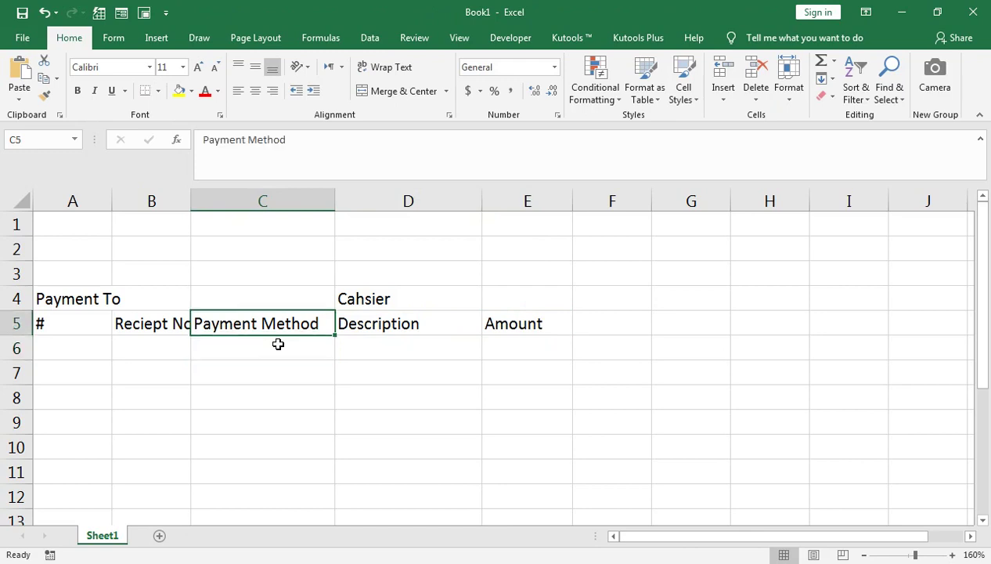
drag(332, 200, 352, 201)
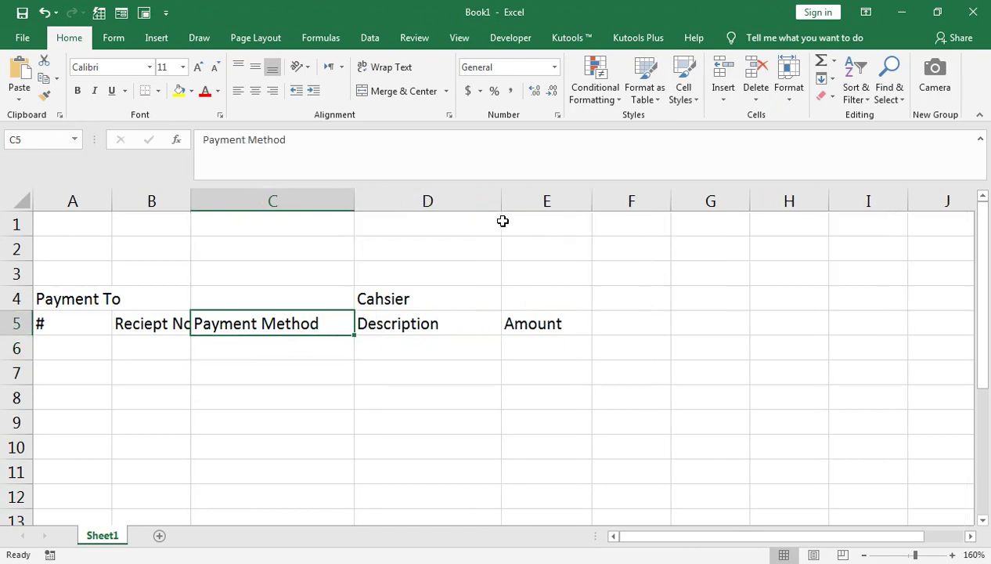
- Widen column D and centre the header labels in A5:E5
drag(502, 202, 517, 201)
drag(548, 307, 549, 321)
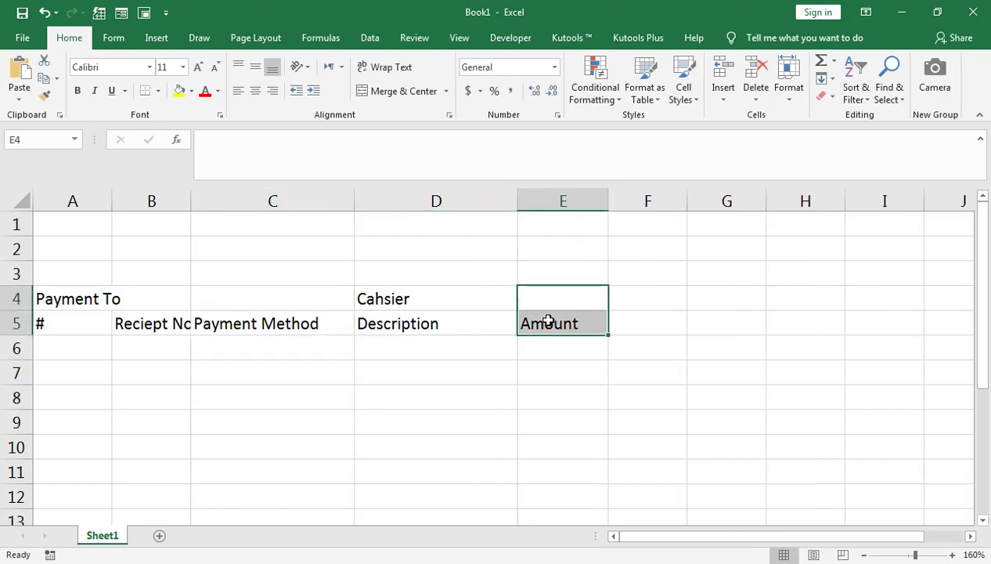
click(549, 321)
key(ctrl+shift+Left)
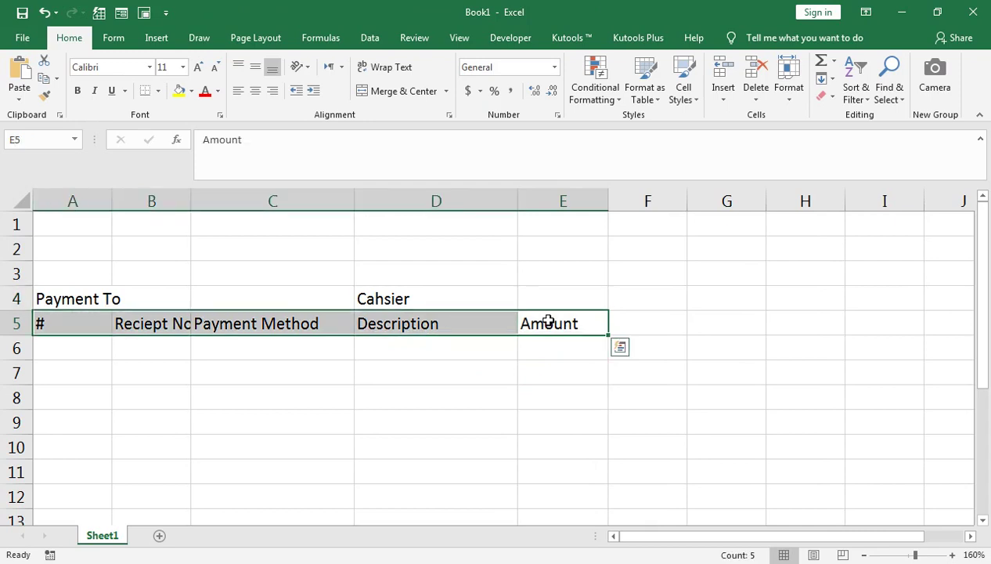
click(255, 91)
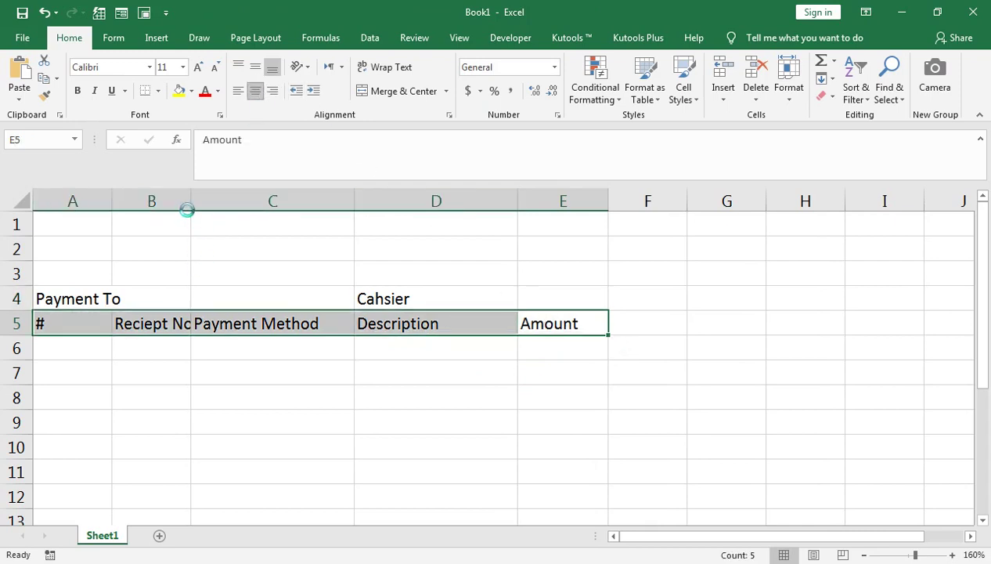
- Autofit column B to 'Reciept No' and make column A narrower
double_click(191, 201)
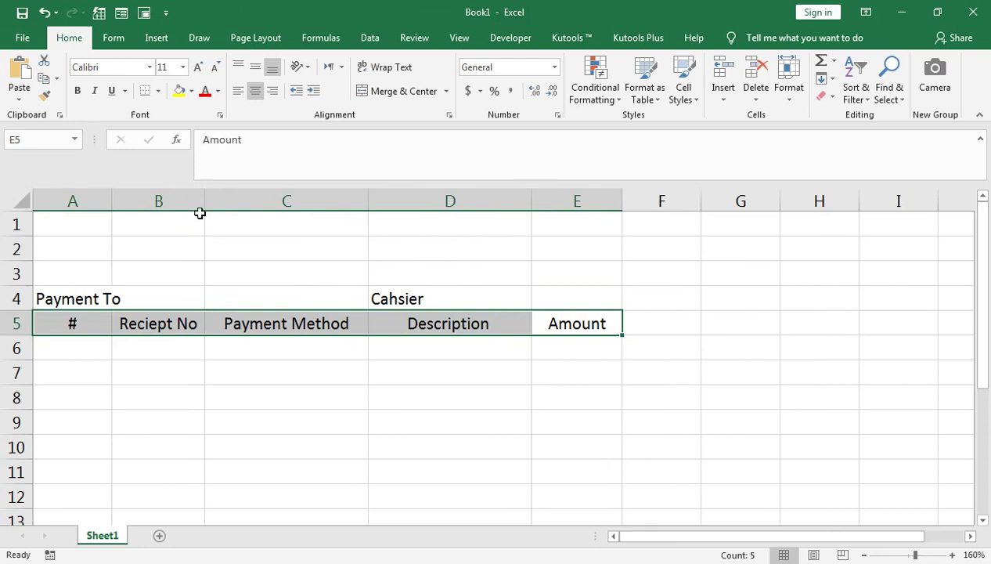
drag(202, 200, 211, 201)
drag(108, 202, 95, 201)
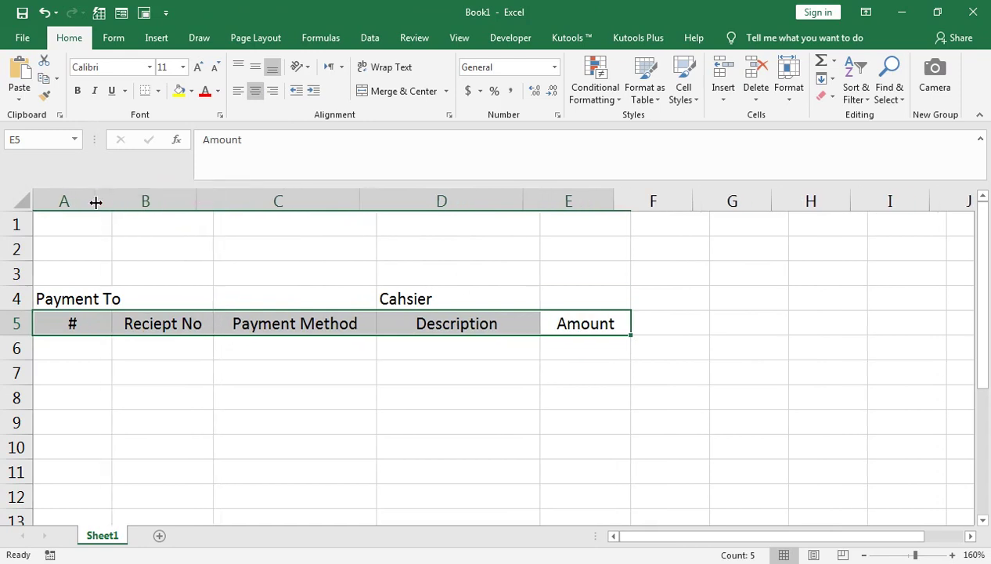
- Enter the label 'Date' in cell D2
click(134, 368)
click(397, 252)
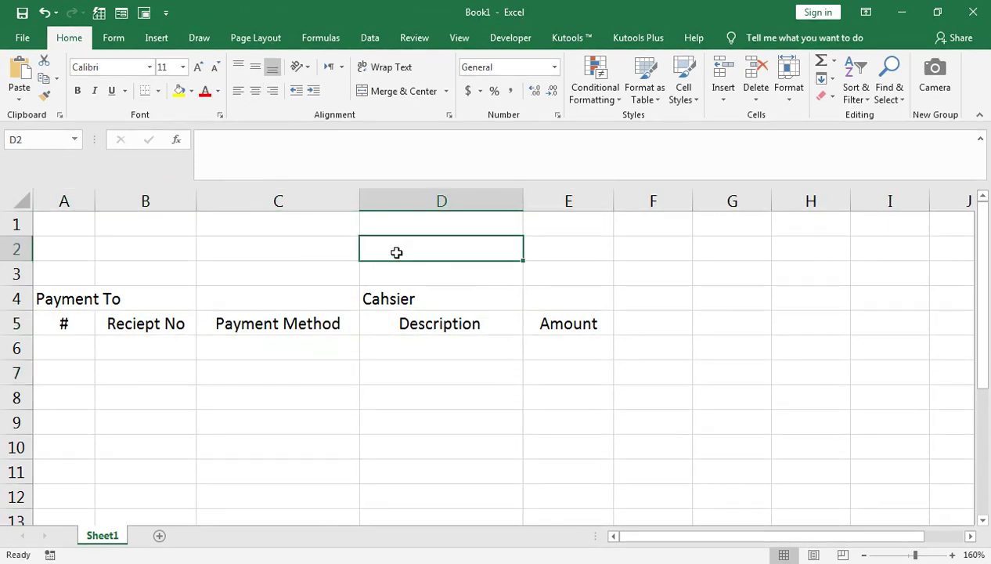
text(Dae)
text(te)
key(Return)
key(Return)
key(Return)
key(Down)
key(Left)
key(Left)
key(Left)
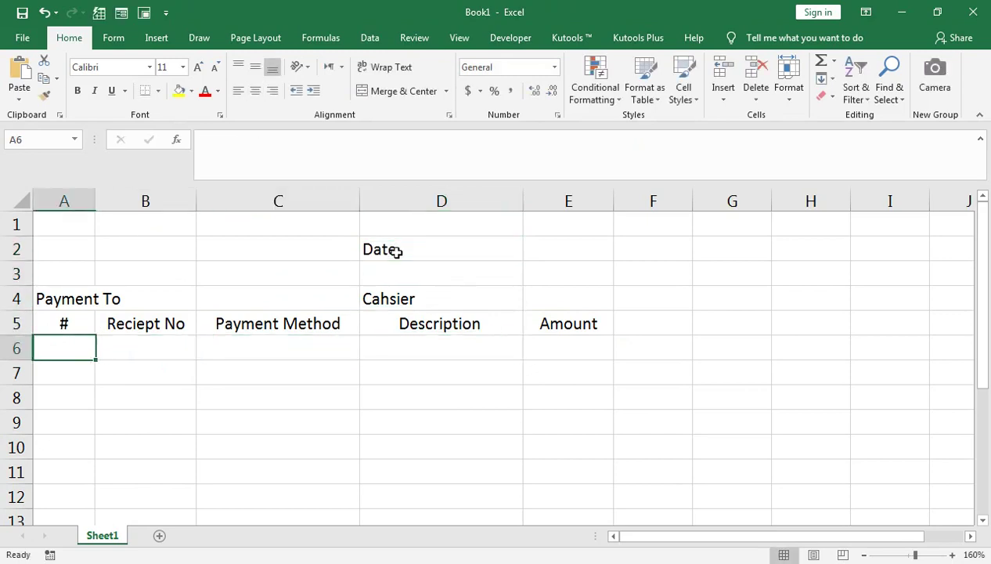
- Select the table area starting at A5 for bordering
key(Up)
key(shift+Right)
key(shift+Right)
key(shift+Right)
key(shift+Right)
key(shift+Down)
key(shift+Down)
key(shift+Down)
key(shift+Down)
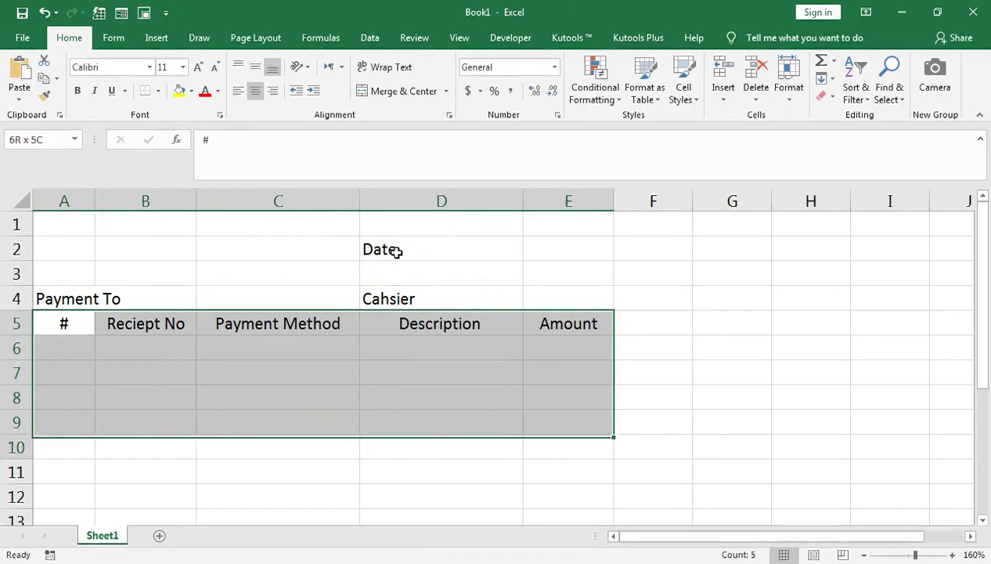
key(shift+Down)
key(shift+Down)
key(shift+Down)
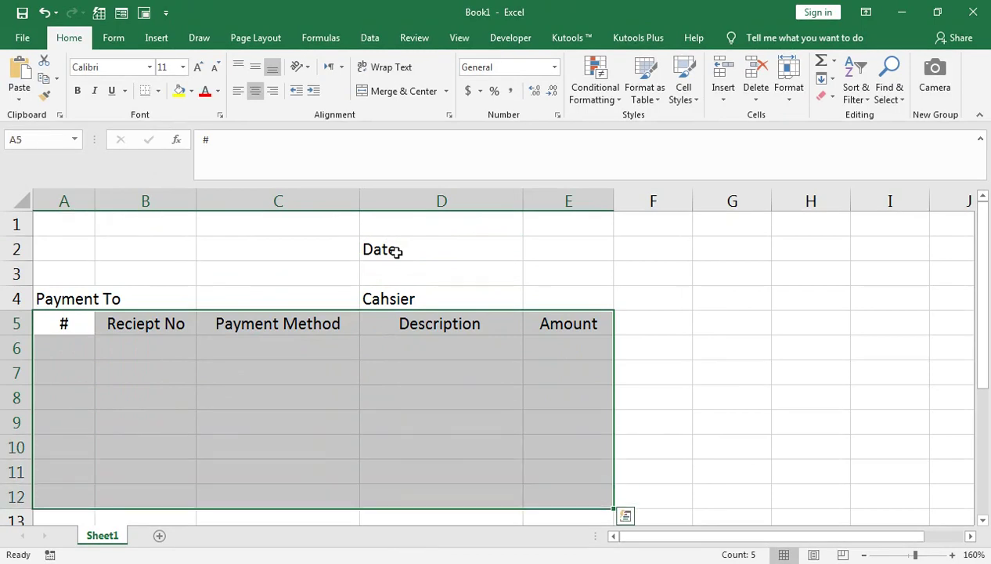
- Browse the border style options for the selected table range
key(ctrl+q)
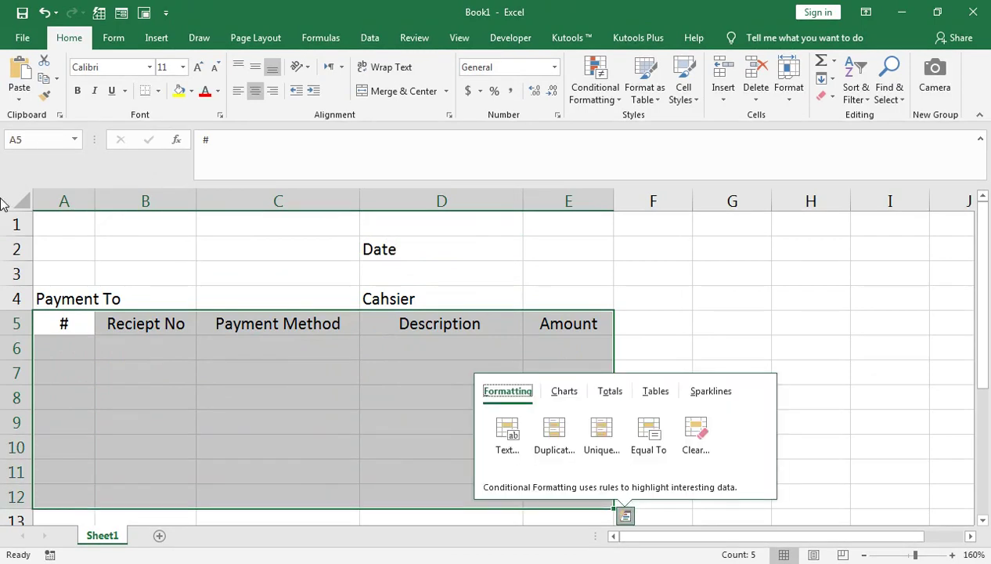
click(157, 90)
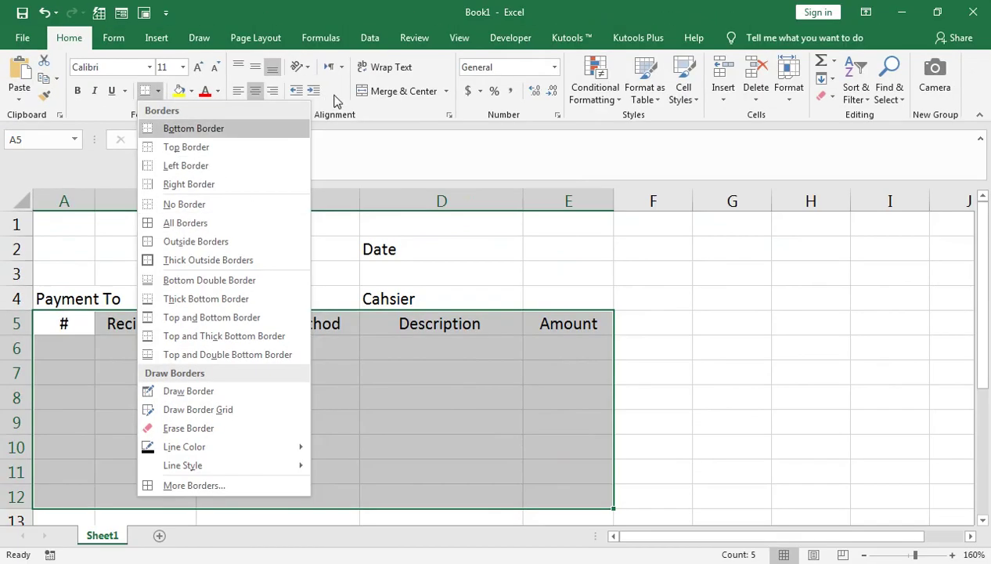
click(332, 100)
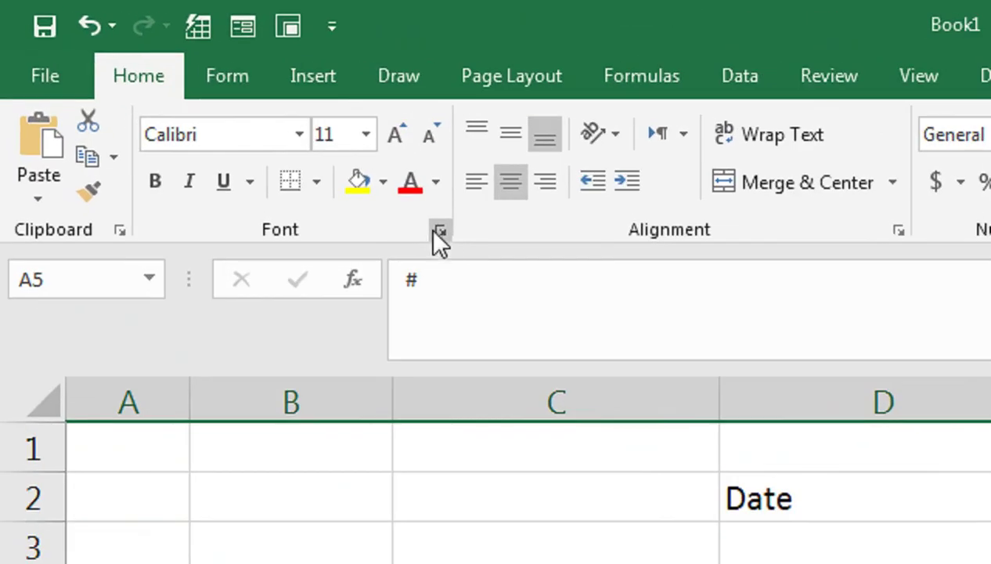
- Apply light blue outline and inside borders to A5:E12 in Format Cells
click(220, 116)
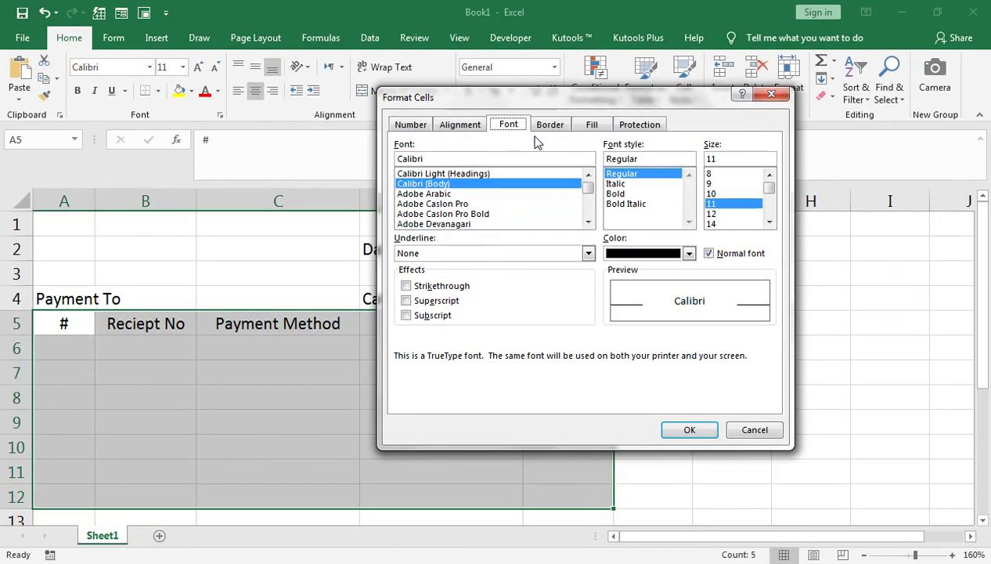
click(550, 124)
click(599, 169)
click(629, 176)
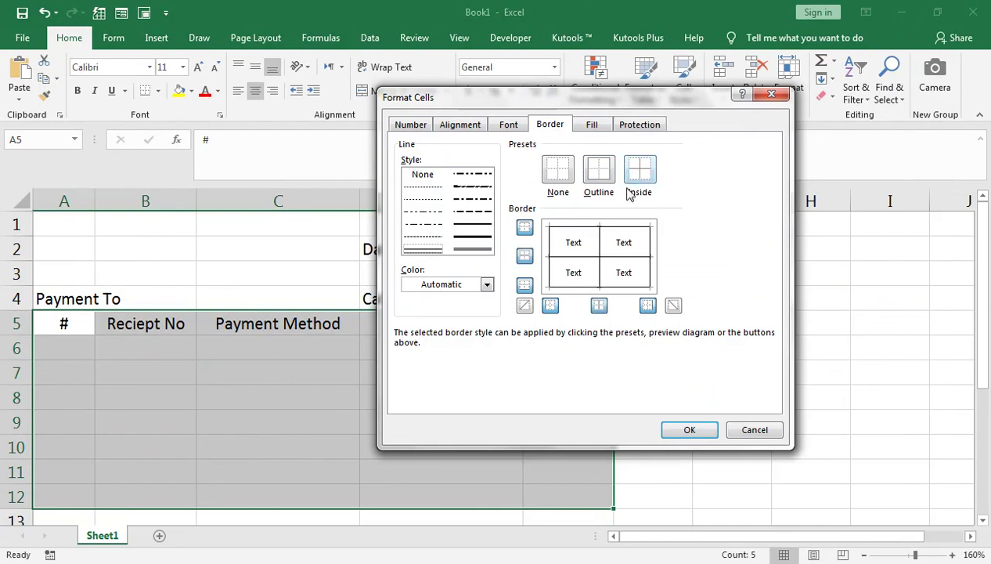
click(487, 284)
click(462, 372)
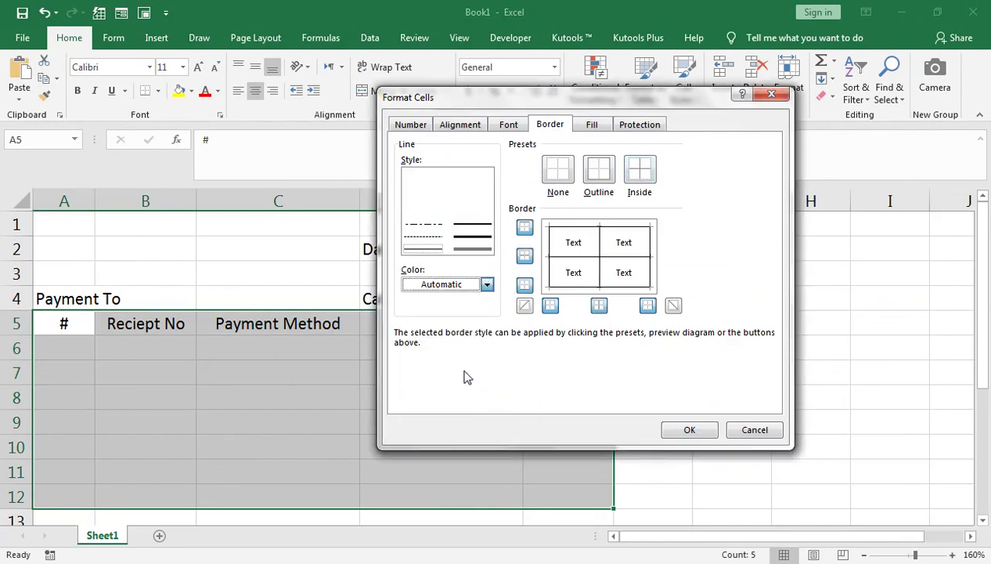
click(653, 182)
click(599, 176)
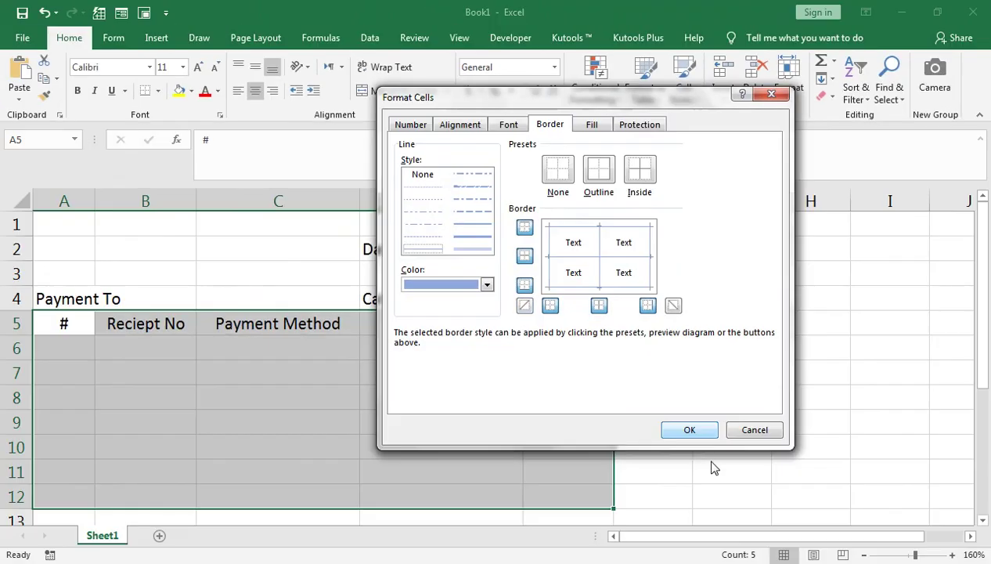
click(697, 432)
click(418, 396)
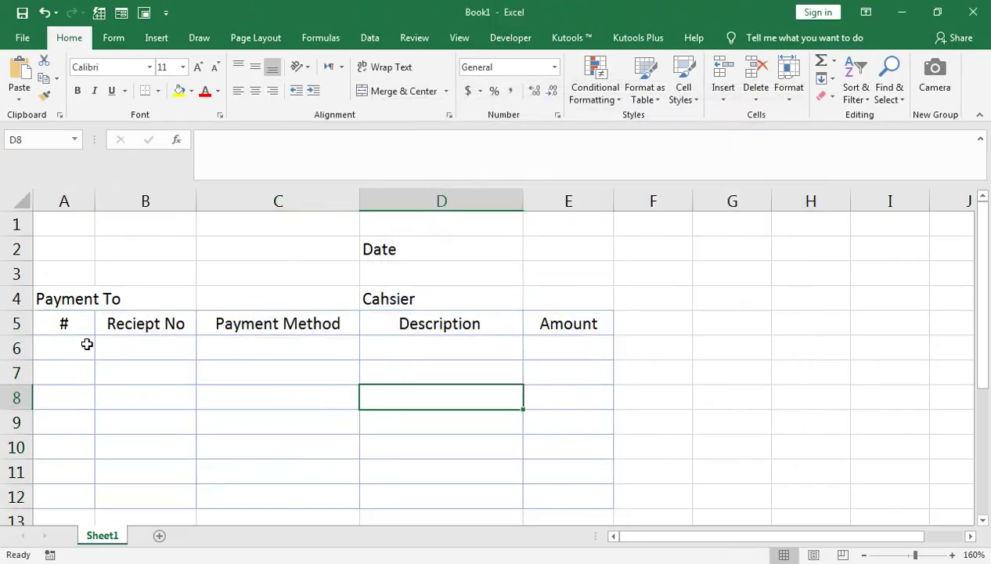
- Enter 1 in A6 and 2 in A7, then select both to continue numbering
click(88, 345)
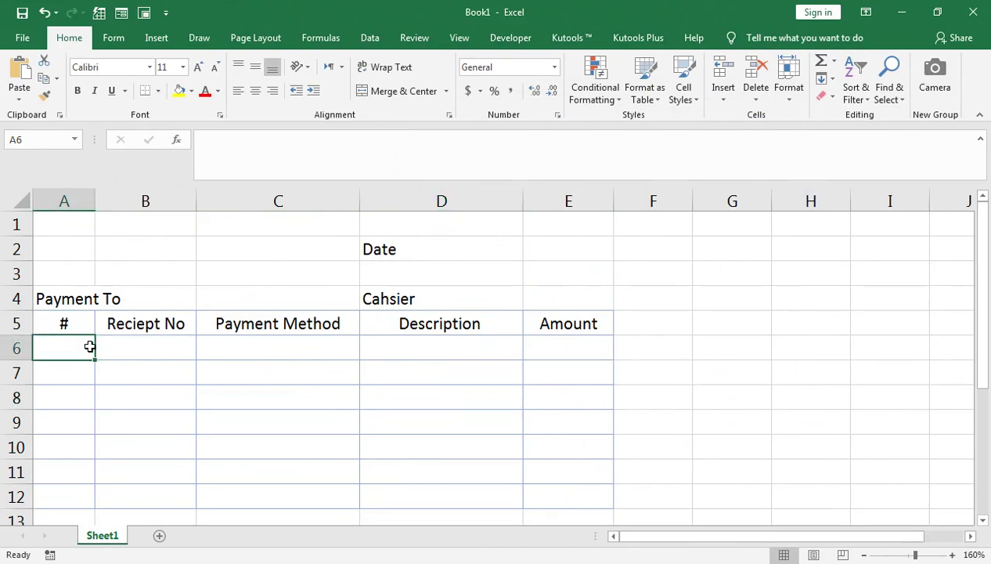
text(1)
key(Return)
text(2)
key(Return)
drag(91, 347, 107, 470)
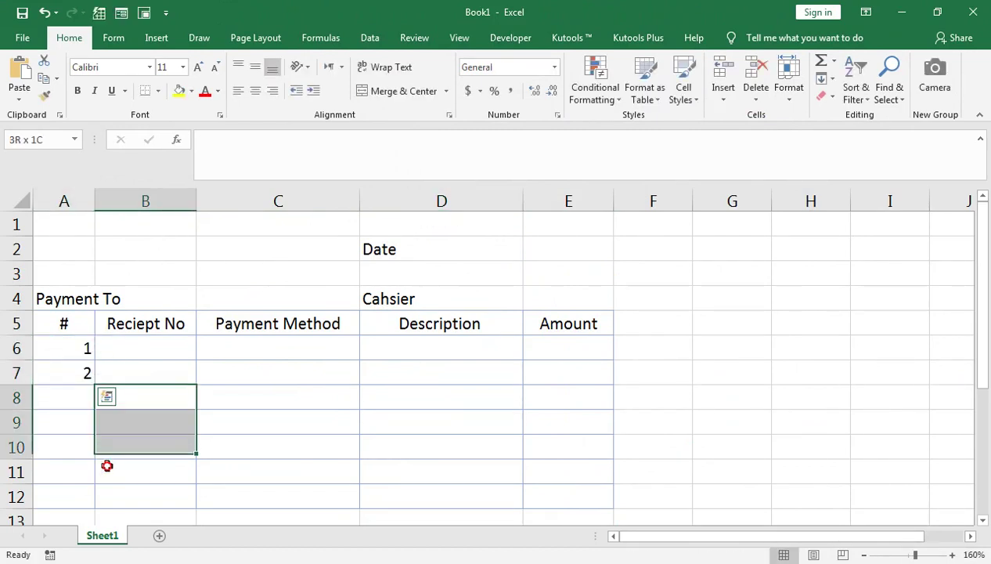
click(75, 354)
drag(90, 354, 89, 373)
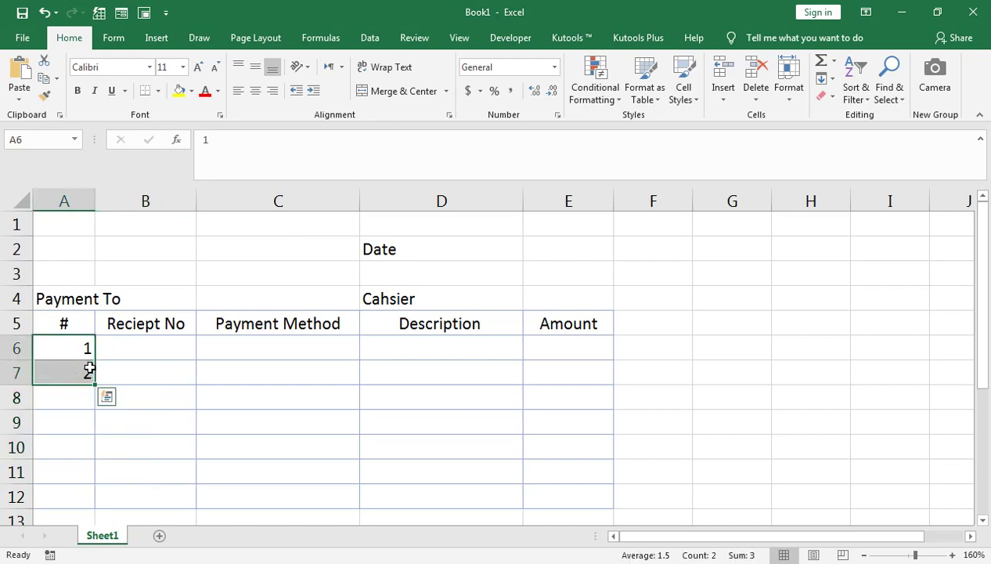
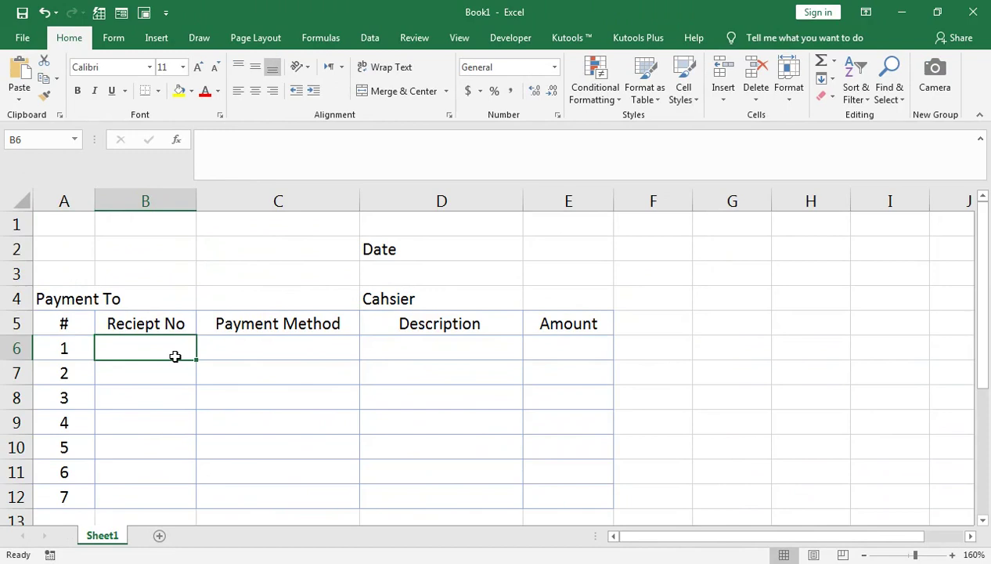
- Enter receipt numbers 2365, 8987, 1452 and 6986 in B6:B9
text(23)
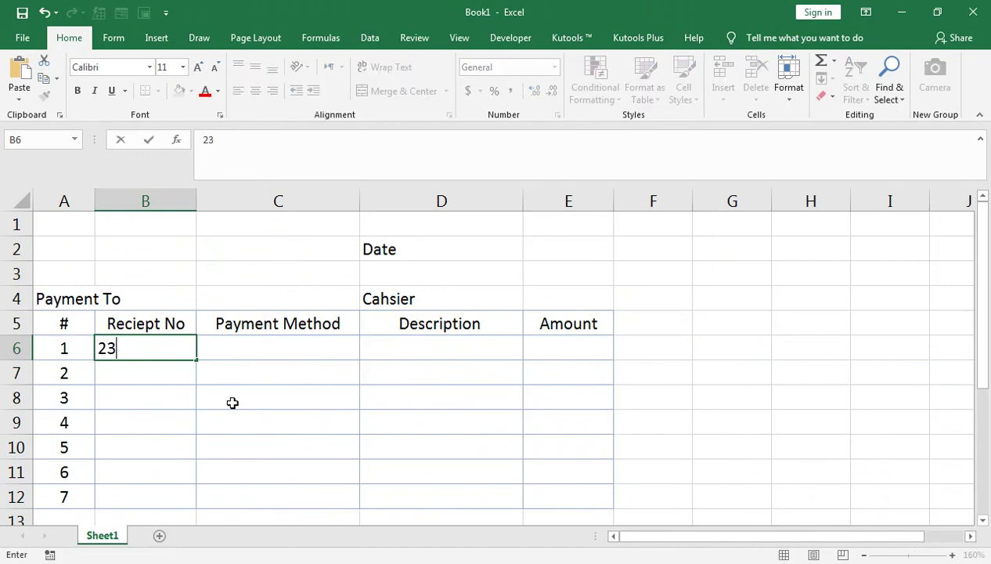
text(65)
key(Return)
text(89874)
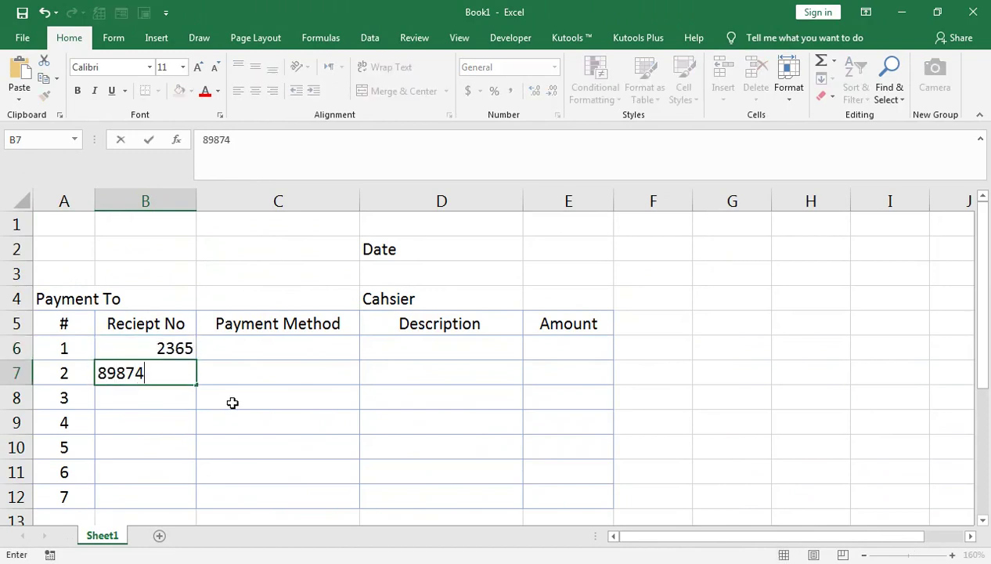
key(Return)
text(1452)
key(Return)
text(6)
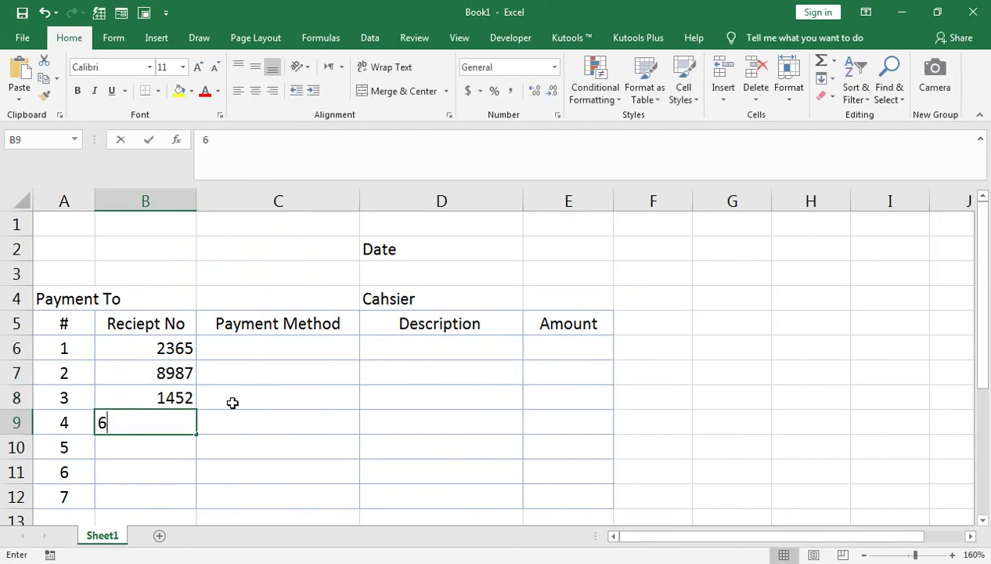
text(986)
key(Return)
- Enter receipt numbers 3254, 6532 and 5142 in B10:B12, correcting mistyped entries
text(32)
key(Return)
key(Up)
text(3254)
key(Return)
text(653)
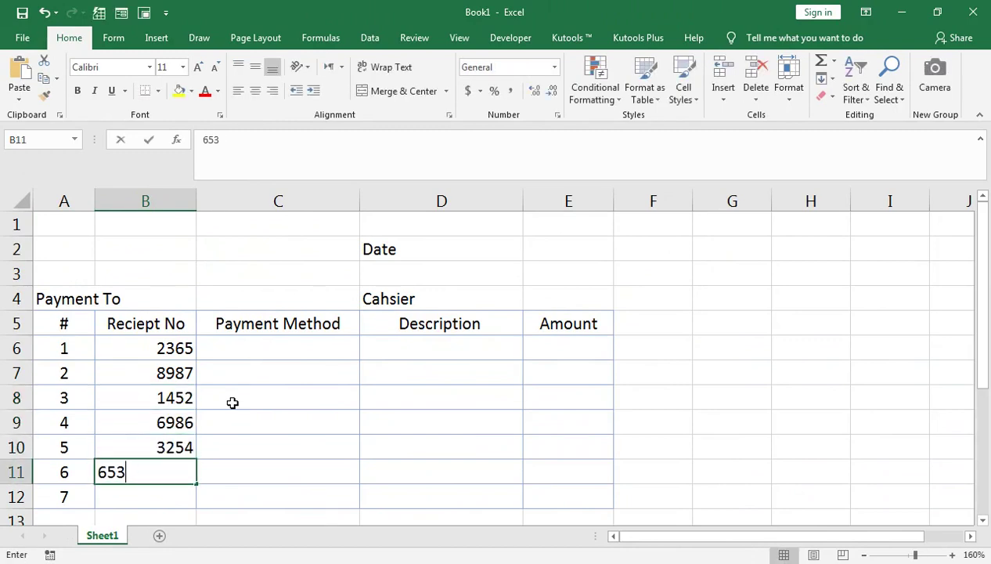
text(2)
key(Return)
text(478)
key(Return)
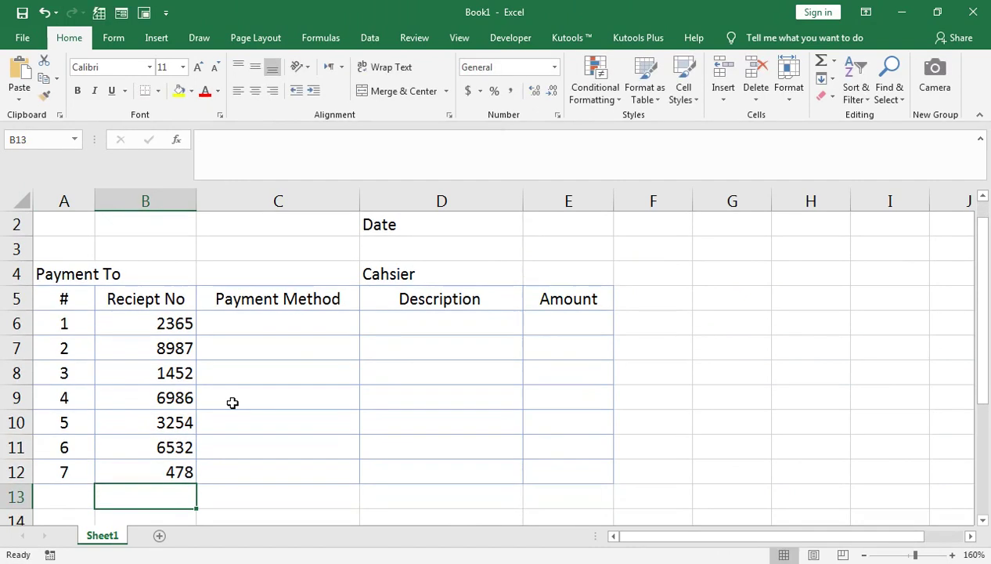
key(Up)
text(5142)
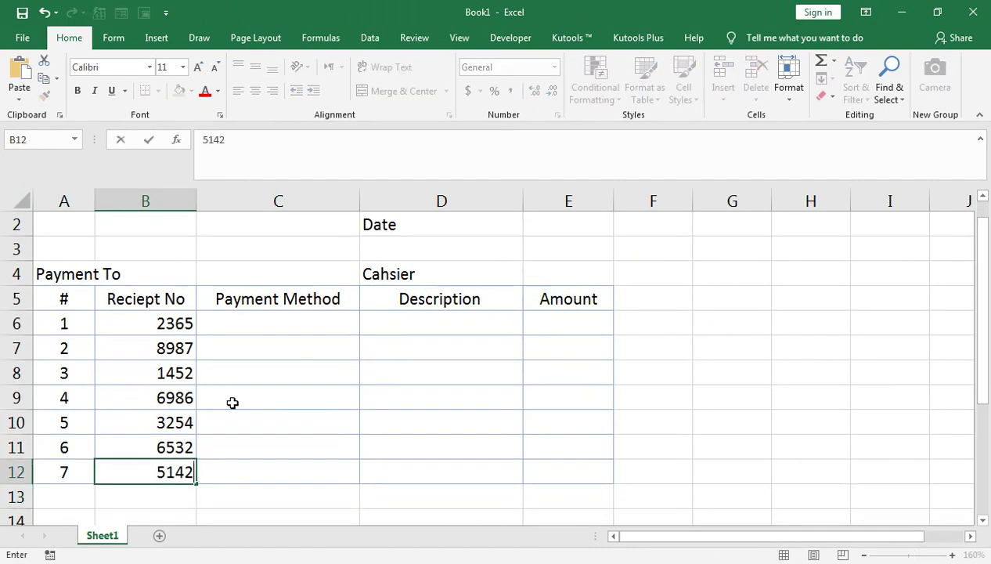
key(Tab)
- Select the table body B6:E12 and centre its contents
key(Up)
key(Up)
key(Up)
key(Up)
key(Up)
key(Up)
key(Left)
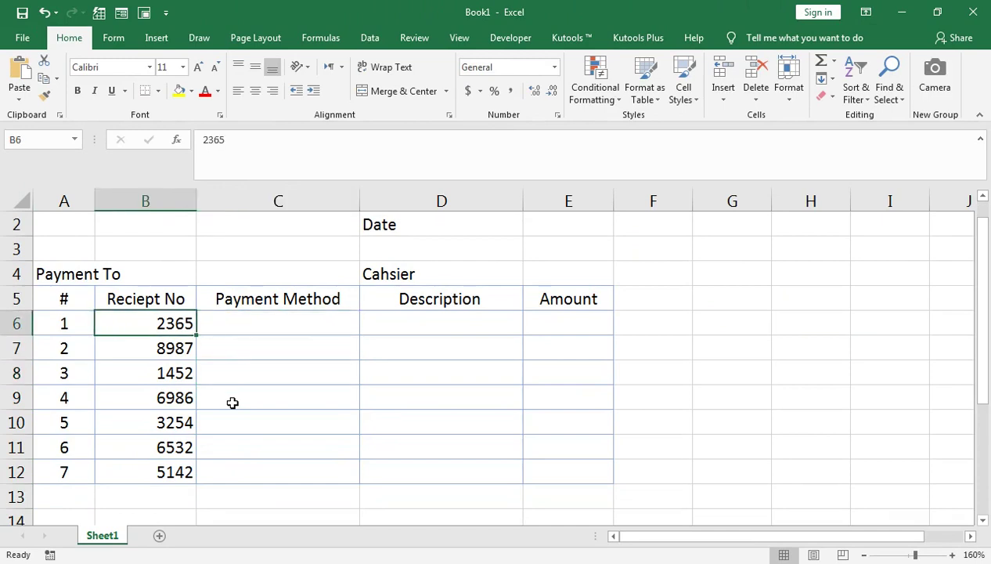
key(shift+Right)
key(shift+Right)
key(shift+Right)
key(shift+Down)
key(shift+Down)
key(shift+Down)
key(shift+Down)
key(shift+Down)
key(shift+Down)
click(255, 92)
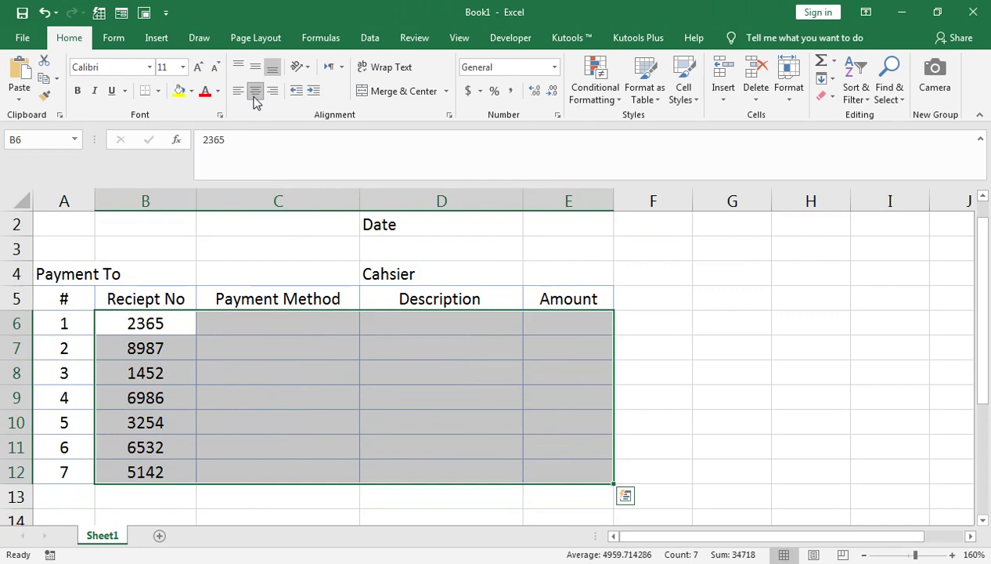
- Enter payment methods Cash, Credit, Cash and Other in C6:C9
scroll(270, 418, up, 1)
key(Right)
text(Cash)
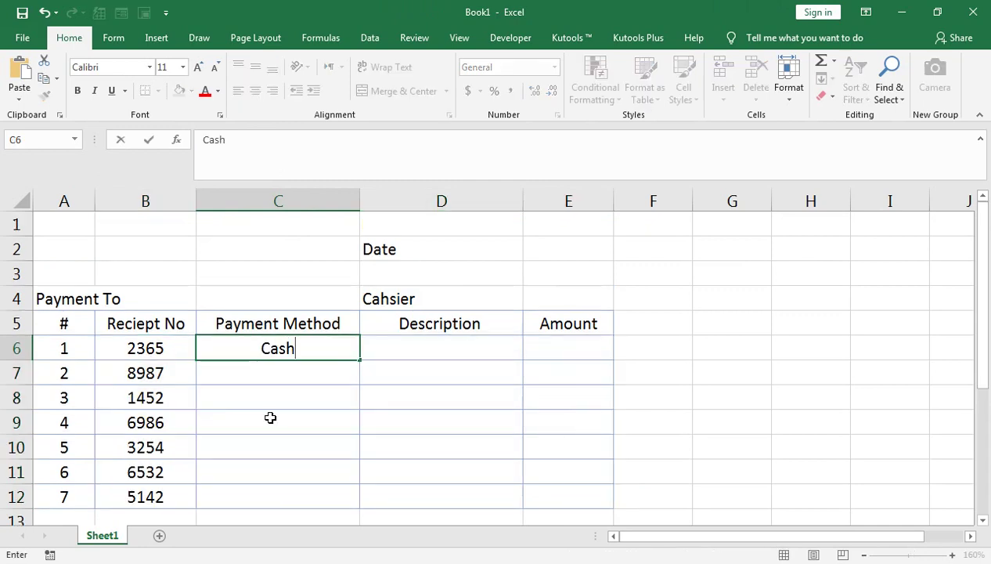
key(Return)
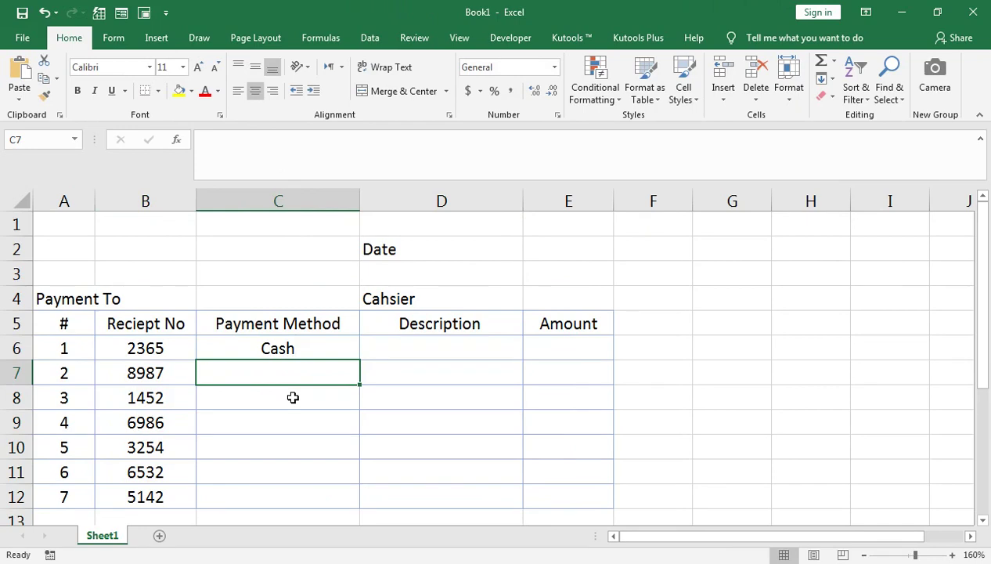
text(credir)
key(BackSpace)
key(BackSpace)
key(BackSpace)
key(BackSpace)
text(Credit)
key(Return)
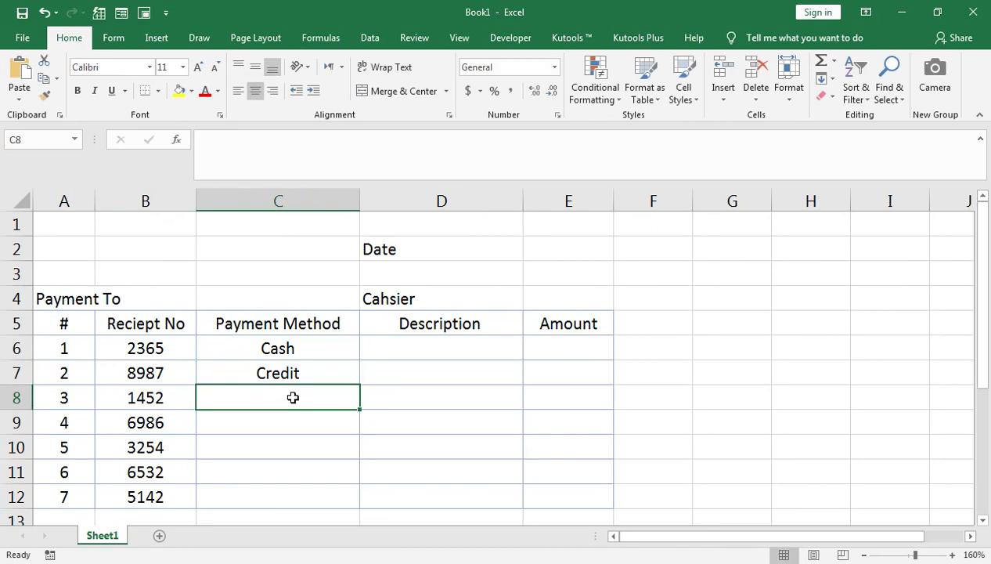
text(Cash)
key(Return)
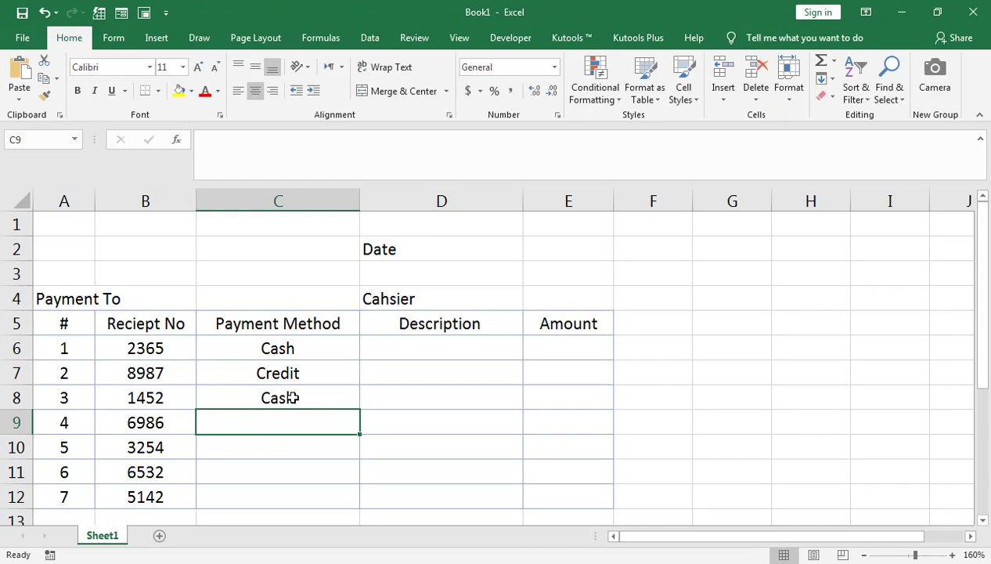
text(Other)
key(Return)
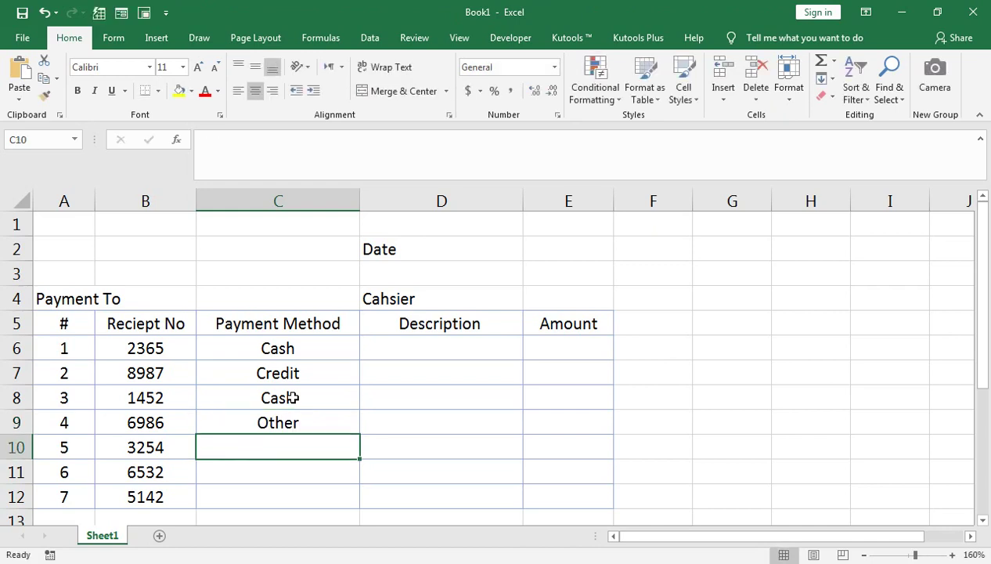
- Enter Check in C10 and Cash in C11, filling Cash down into C12
text(check)
key(Return)
key(Up)
text(Check)
key(Return)
text(Ca)
key(Return)
key(Up)
key(shift+Down)
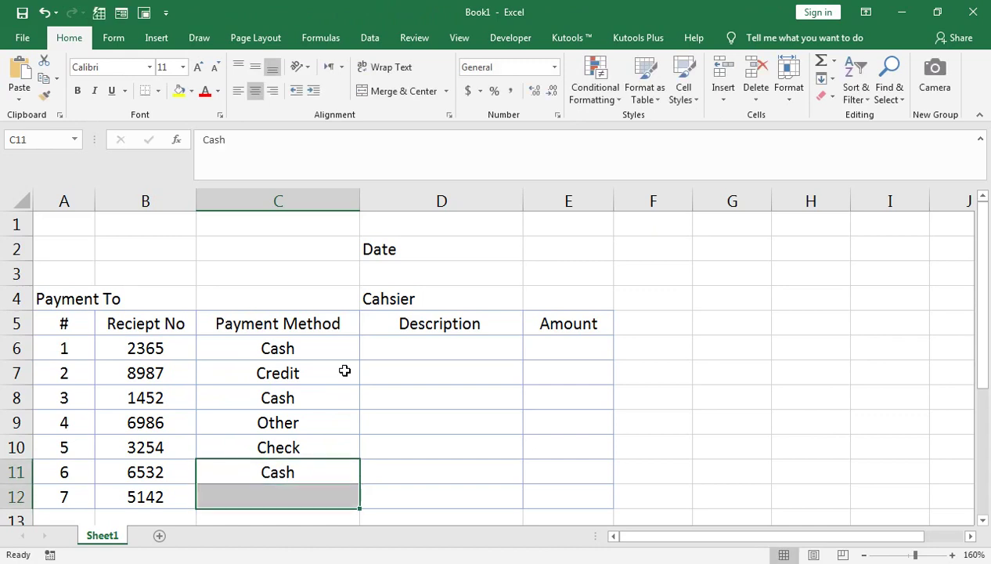
key(ctrl+d)
- Change the C9 entry from Other to Others
key(Up)
key(Up)
key(Up)
key(Up)
key(Down)
key(Down)
key(F2)
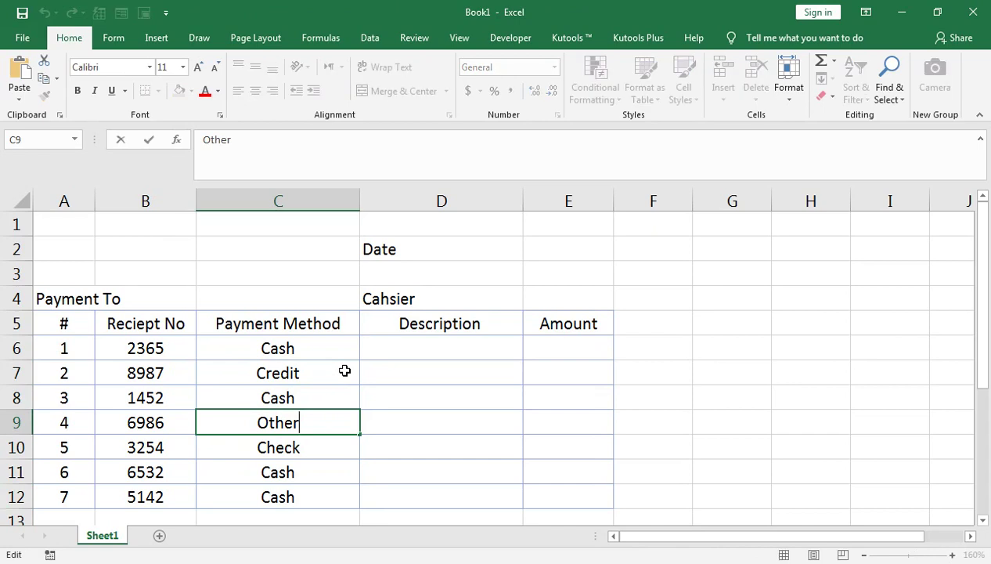
text(s)
key(Return)
key(Up)
key(Up)
key(Up)
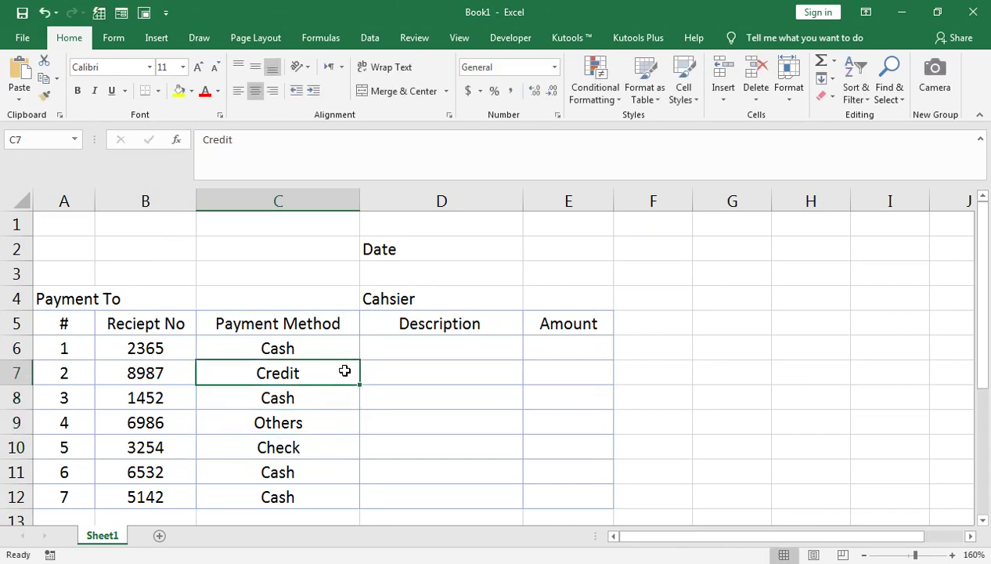
key(Up)
key(Right)
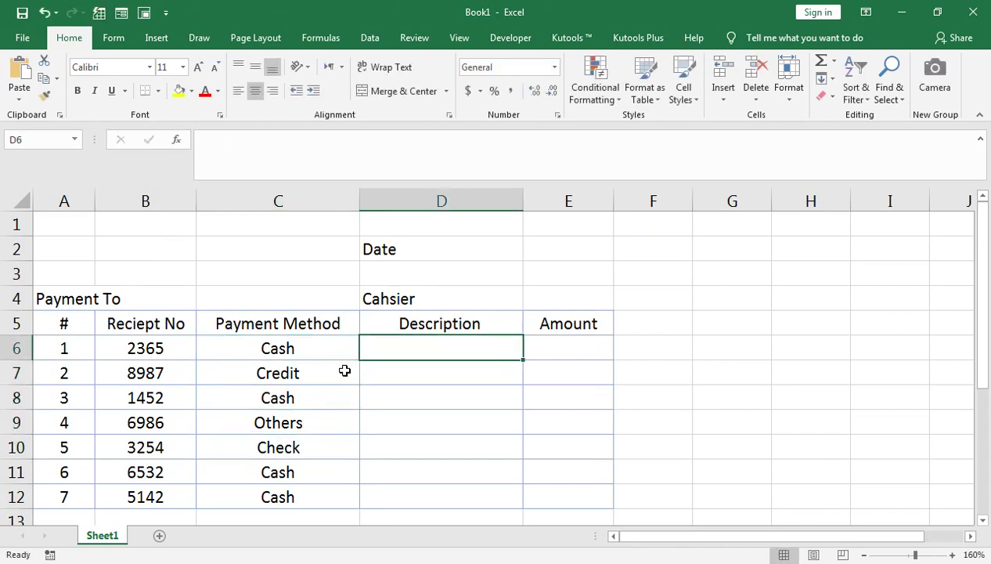
- Enter 'Cash Paid TO Mr....For.....' in D6 and fill it down to D12
text(Ahme)
key(Return)
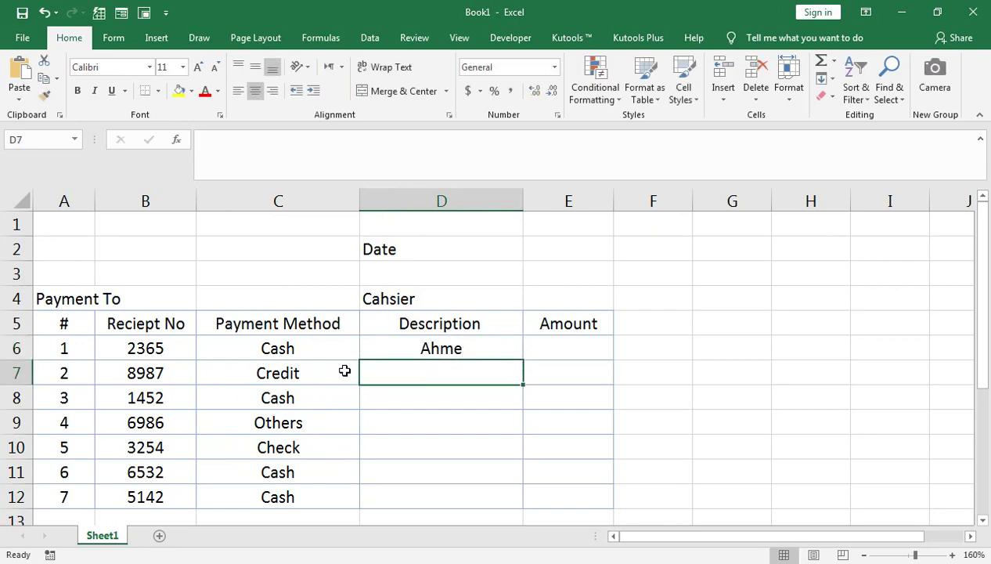
key(Up)
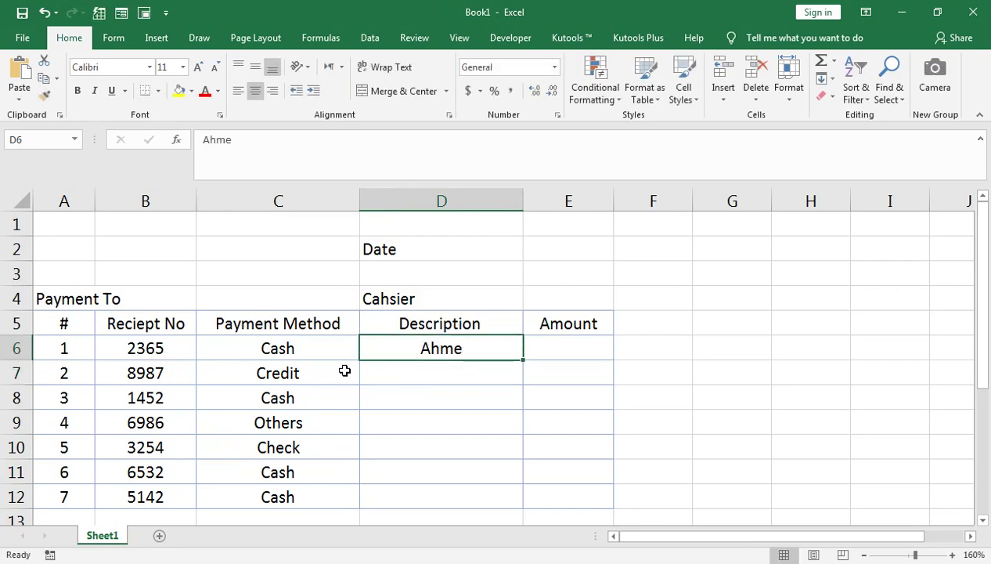
text(Cash)
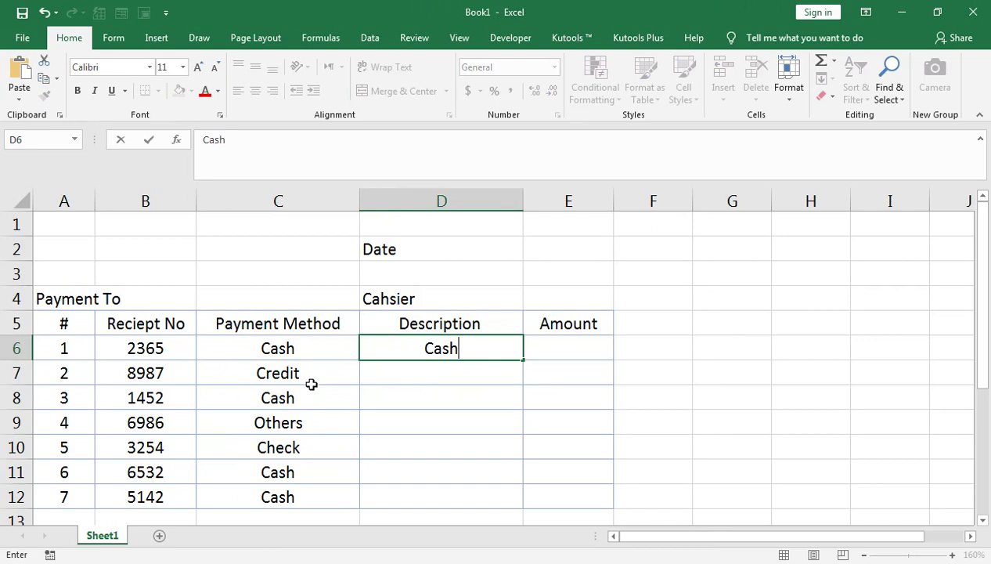
text( Paid TO Mr)
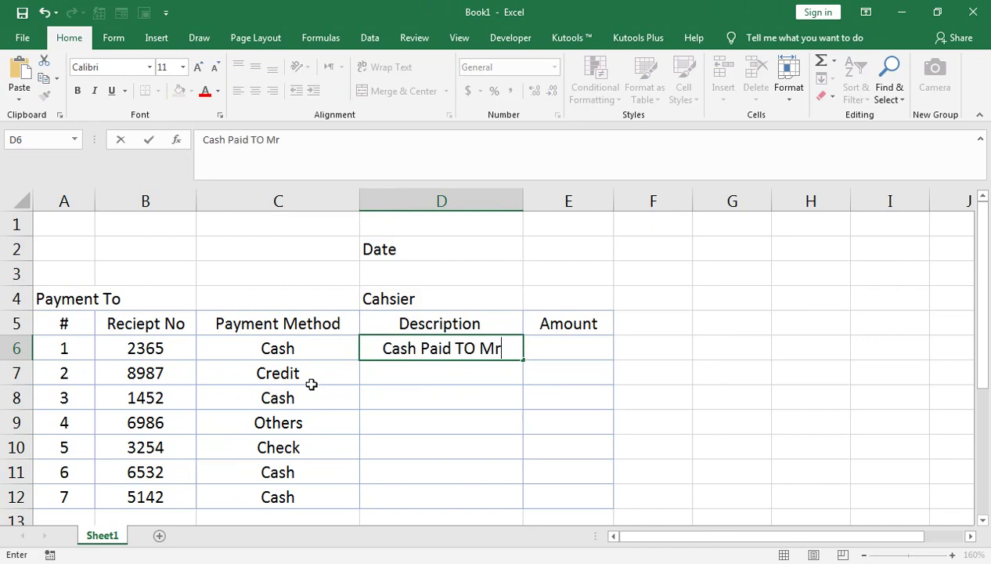
text(....)
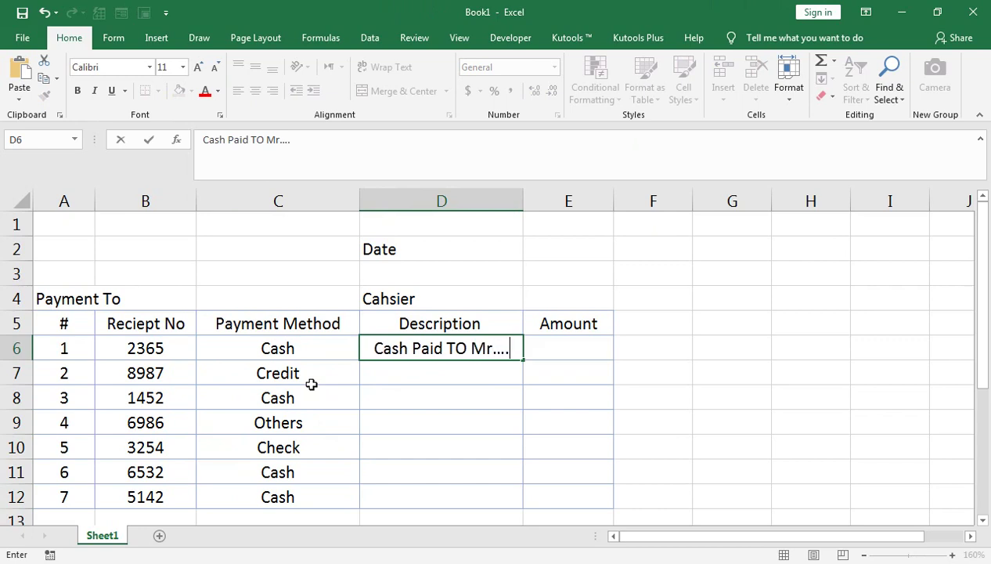
text(For.....)
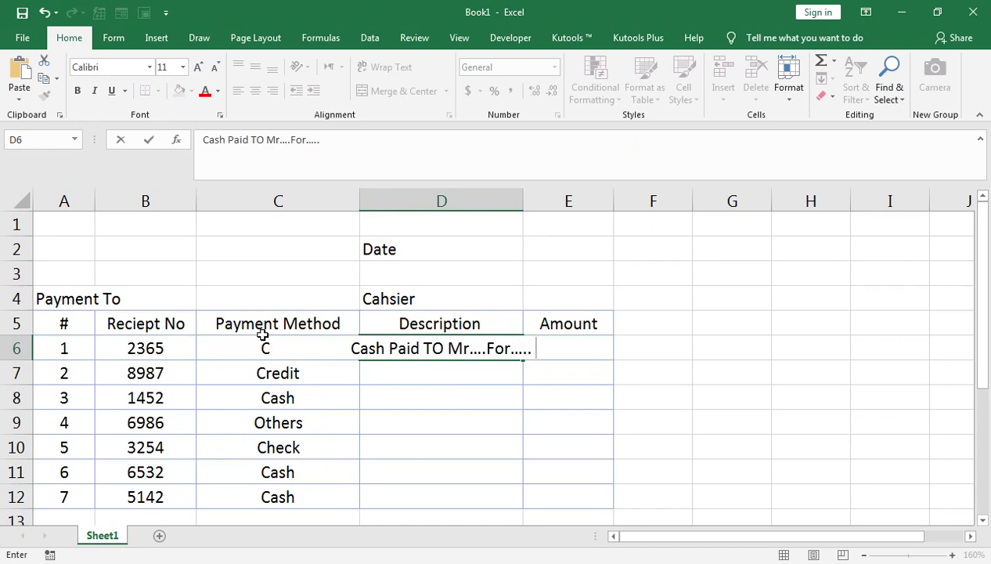
key(Tab)
double_click(523, 199)
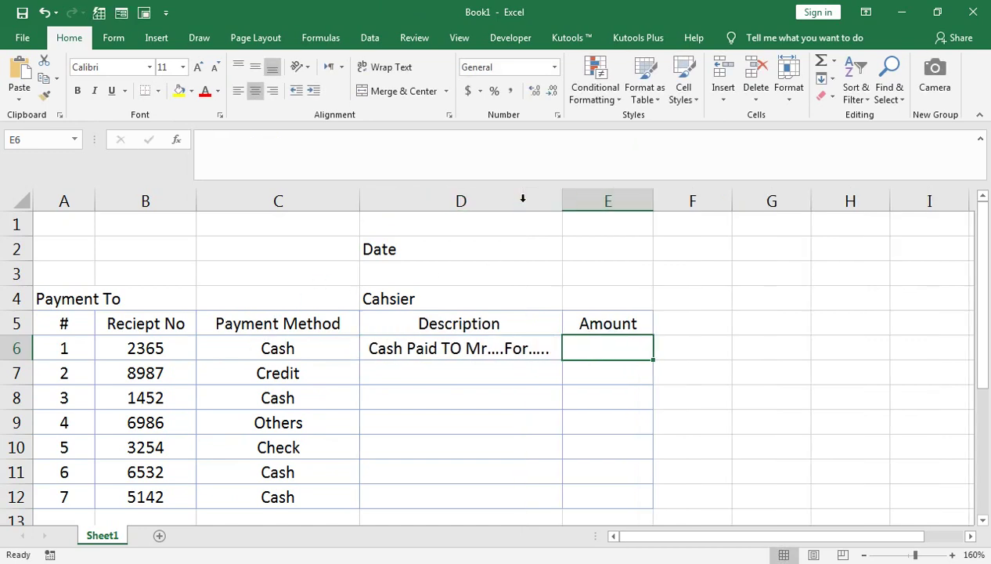
click(425, 325)
click(384, 354)
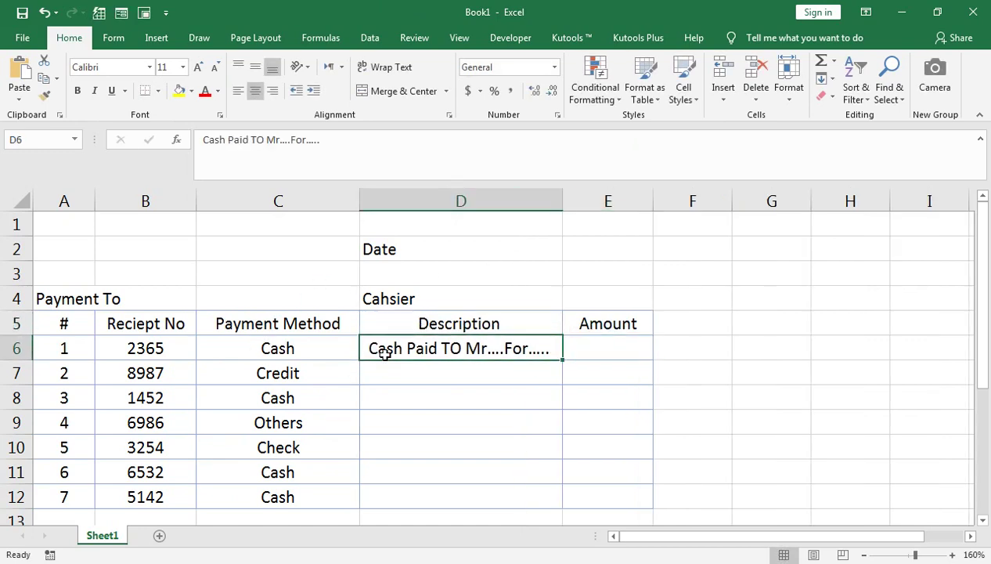
key(shift+Down)
key(shift+Down)
key(shift+Down)
key(shift+Down)
key(shift+Down)
key(shift+Down)
key(shift+Down)
key(shift+Up)
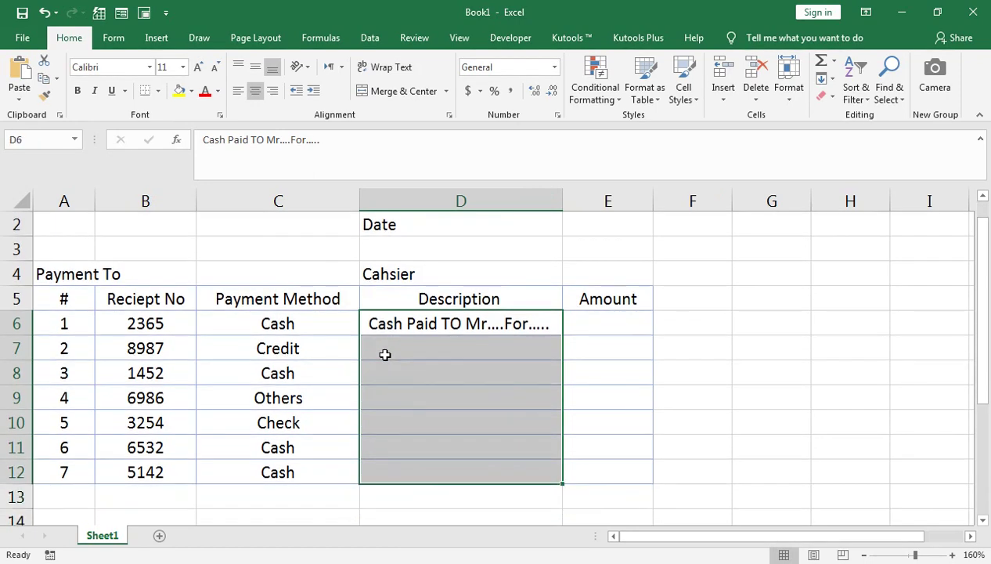
key(ctrl+d)
- Left-align the payment methods in C6:C11
key(ctrl+Up)
key(ctrl+Up)
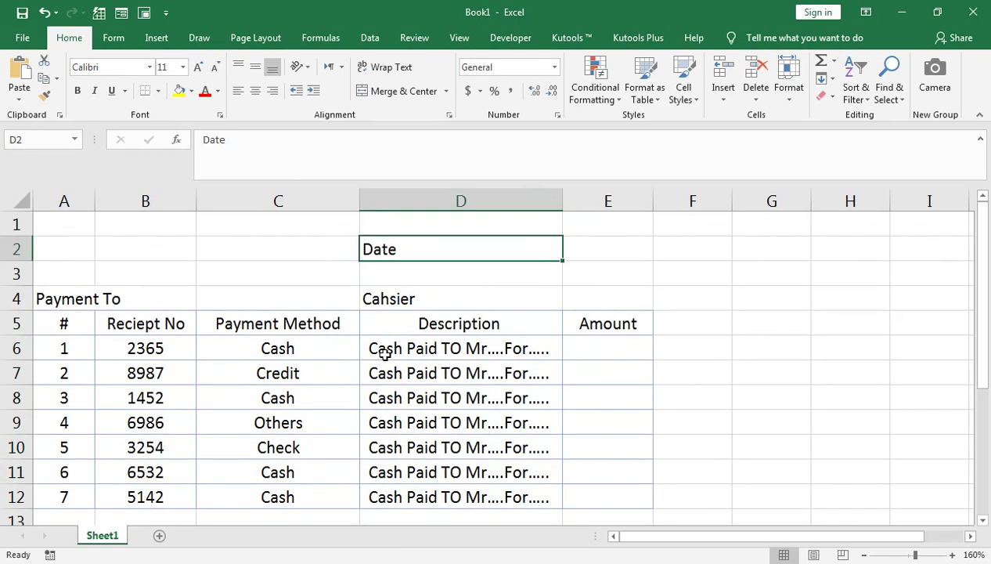
key(Down)
key(Down)
key(Down)
key(Left)
key(shift+Down)
key(shift+Down)
key(shift+Down)
key(Down)
key(Down)
key(shift+Down)
key(Up)
key(shift+Down)
key(shift+Down)
key(shift+Down)
key(shift+Down)
key(shift+Down)
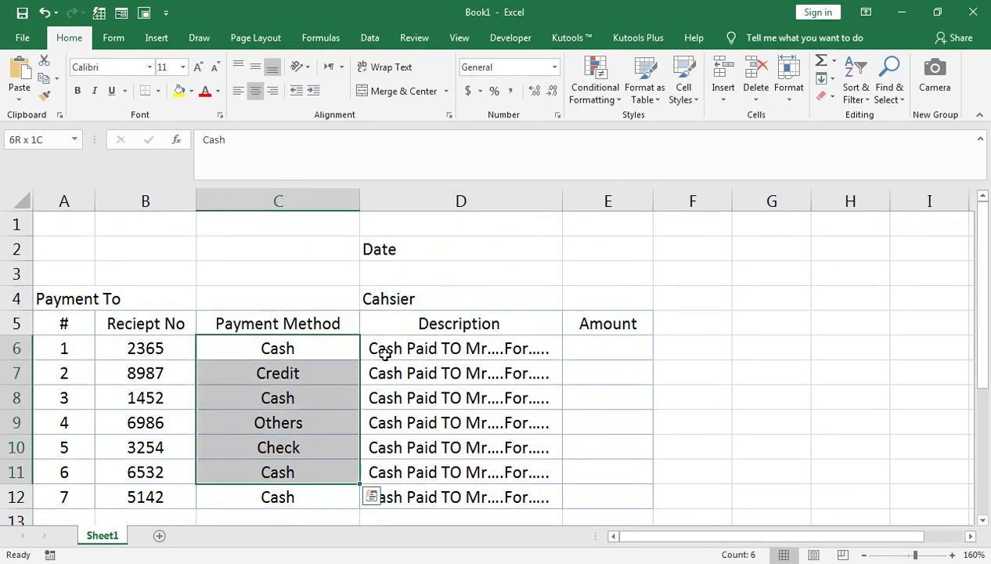
key(shift+Down)
click(238, 91)
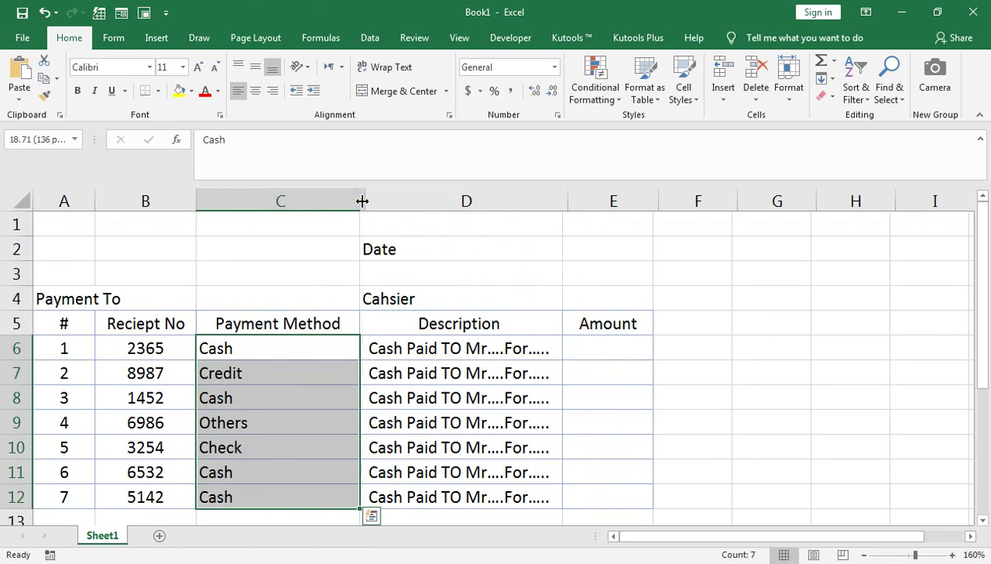
- Widen columns C and D so the entries fit, then select E6
drag(359, 205, 365, 206)
drag(563, 202, 585, 204)
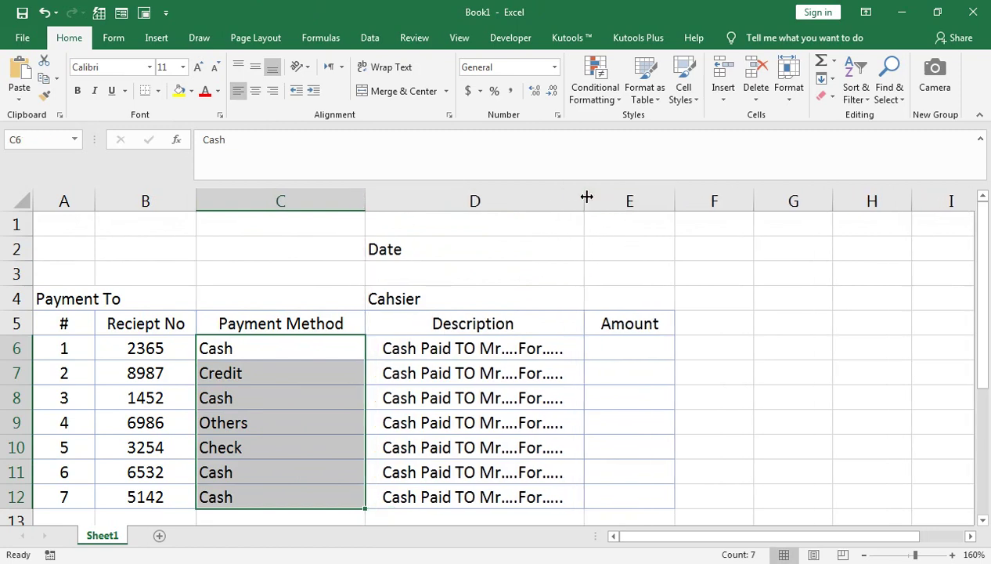
click(593, 201)
click(527, 303)
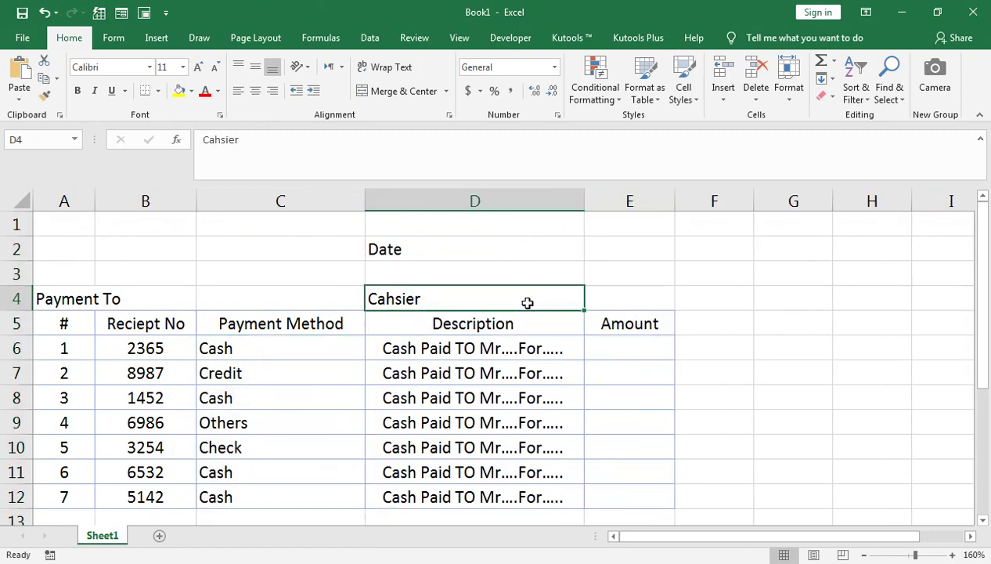
click(600, 300)
click(600, 349)
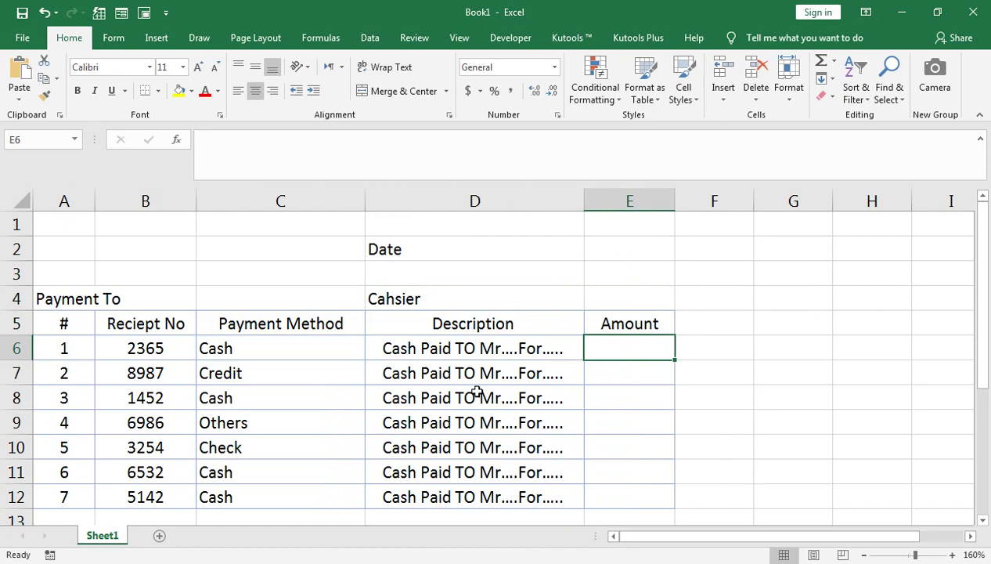
- Enter amounts 50000, 60000, 45000 and 25000 in E6:E9
text(5000)
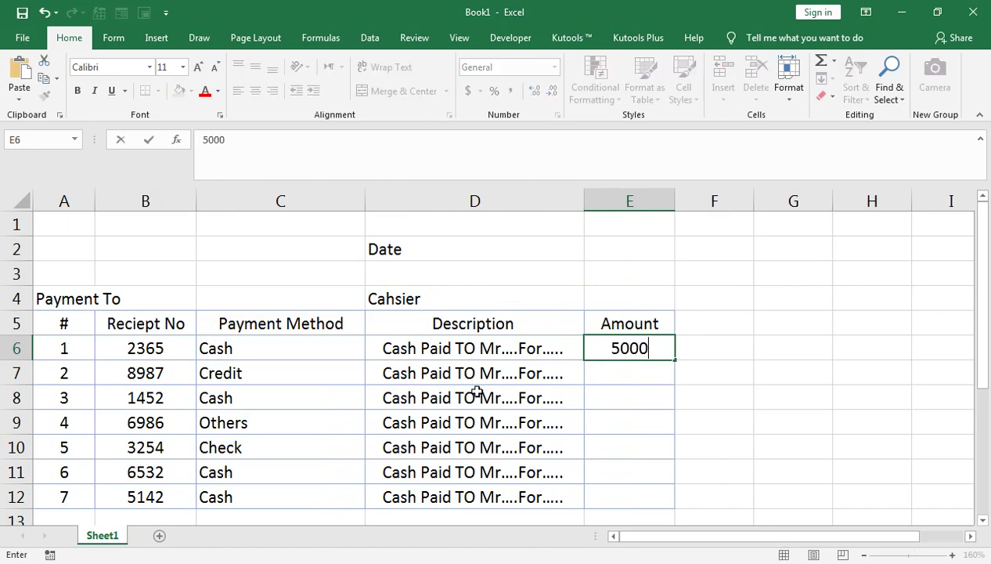
text(0)
key(Return)
text(60000)
key(Return)
text(45000)
key(Return)
text(25000)
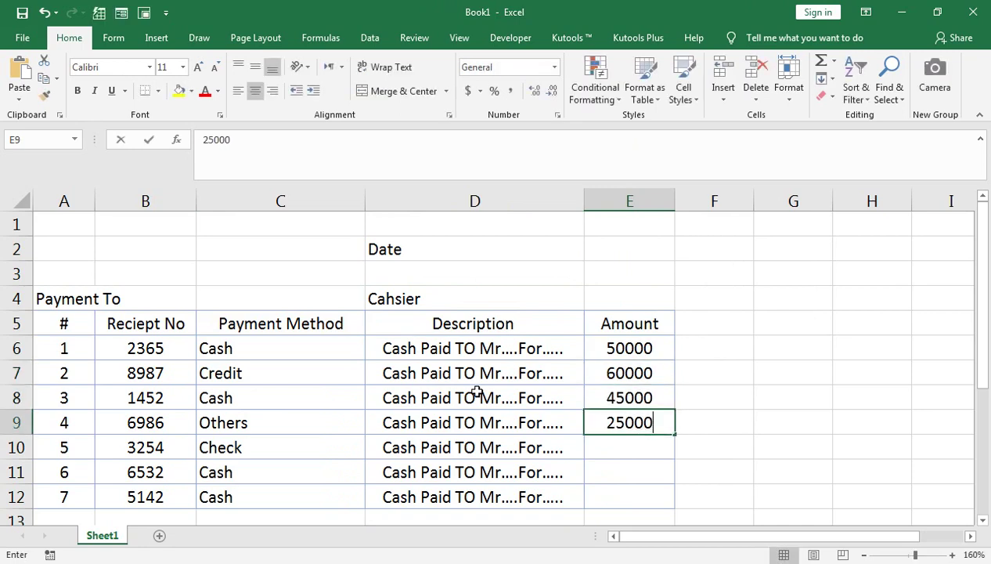
key(Return)
- Enter amounts 35000, 42000 and 15000 in E10:E12, then move to D13
text(35000)
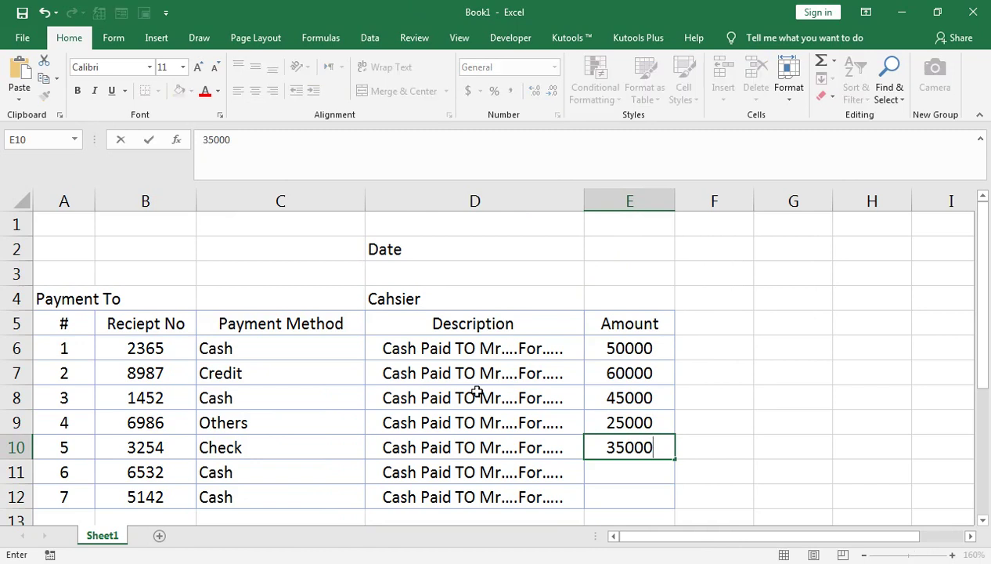
key(Return)
text(42000)
key(Return)
text(1)
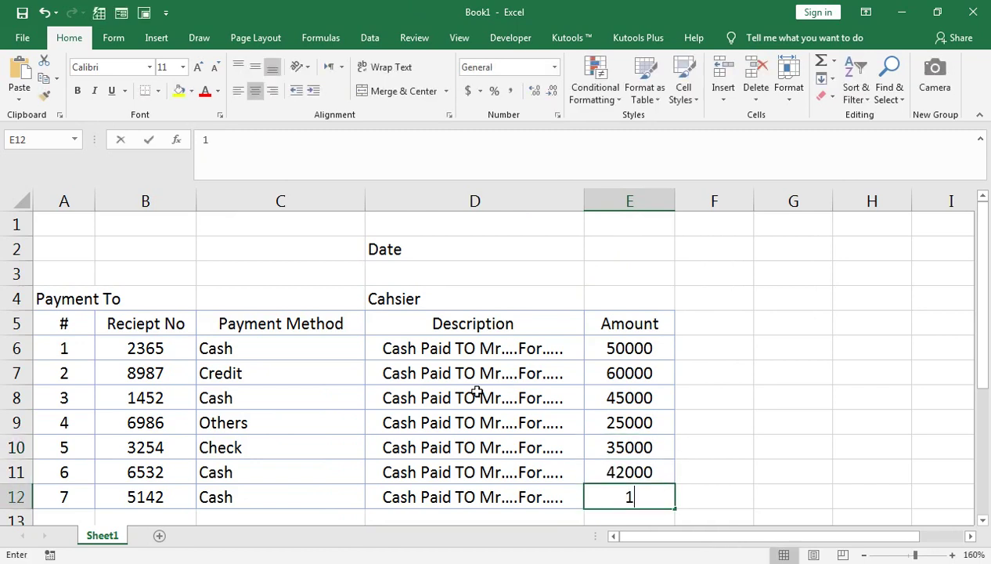
text(5000)
key(Return)
key(Up)
key(Up)
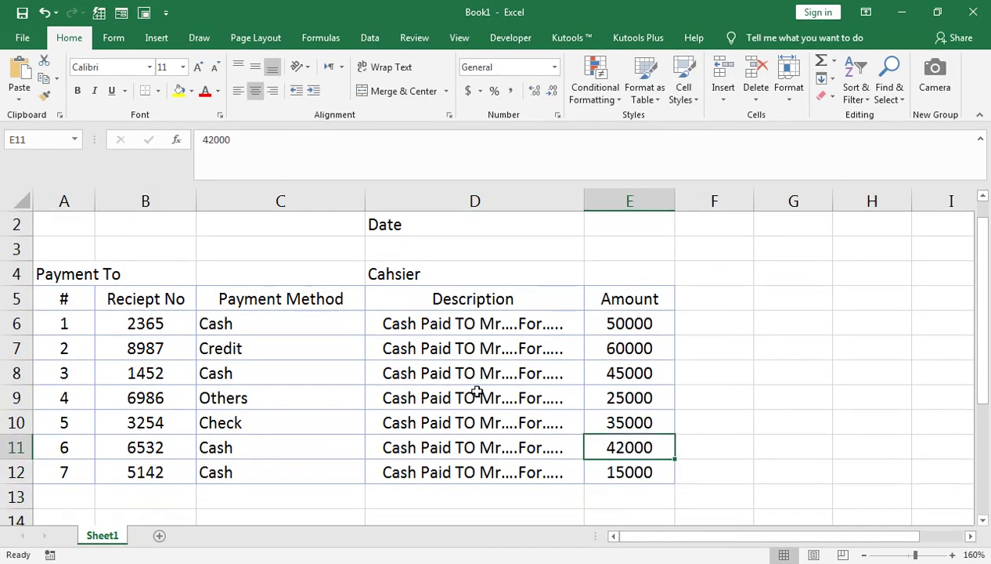
key(Up)
key(Left)
key(Left)
key(Left)
key(Left)
key(Down)
key(Down)
key(Down)
key(Down)
key(Up)
key(Up)
key(Down)
key(Down)
key(Right)
key(Right)
key(Right)
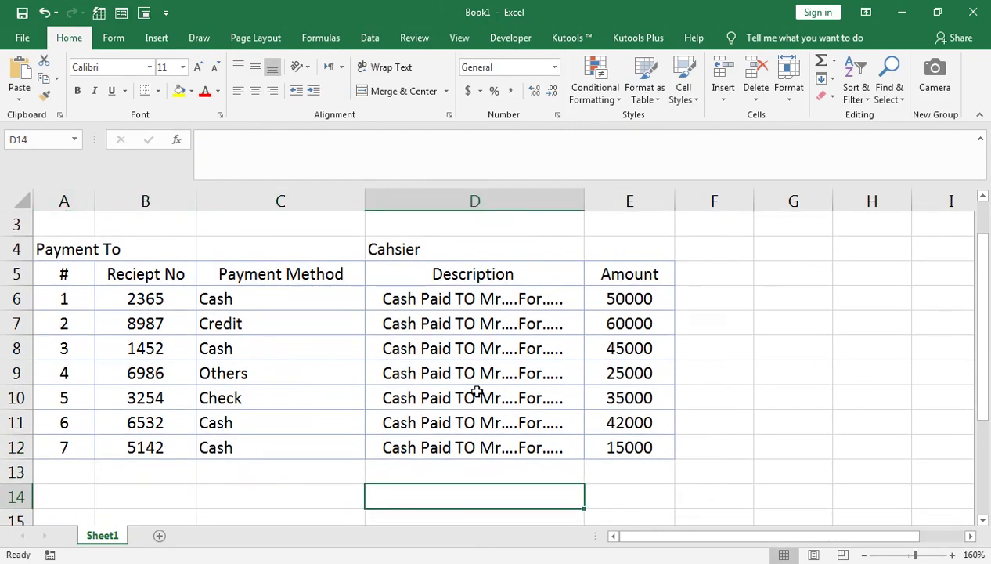
key(Up)
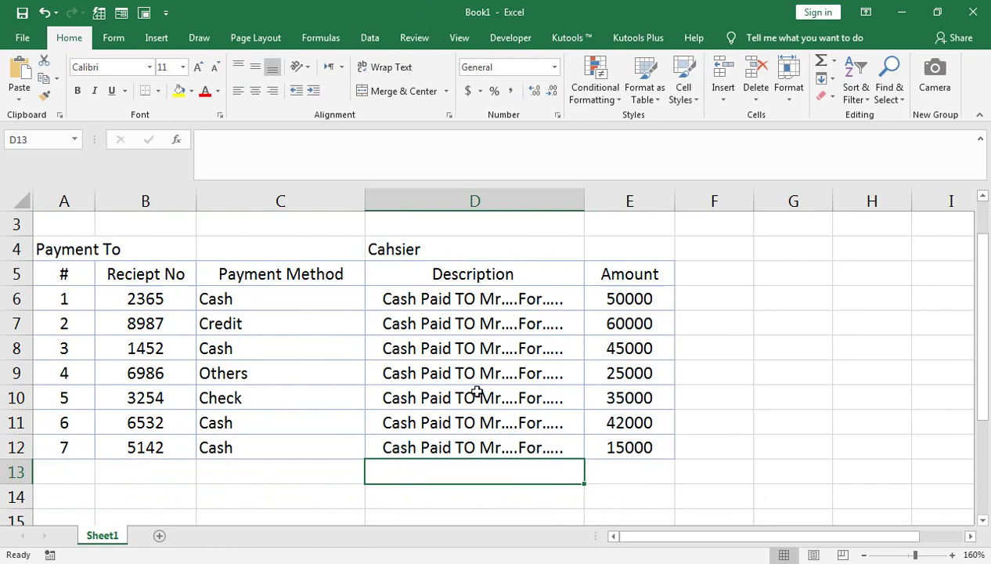
- Label D13 'Total', give the total row a thick outside border, and left-align the label
text(tO)
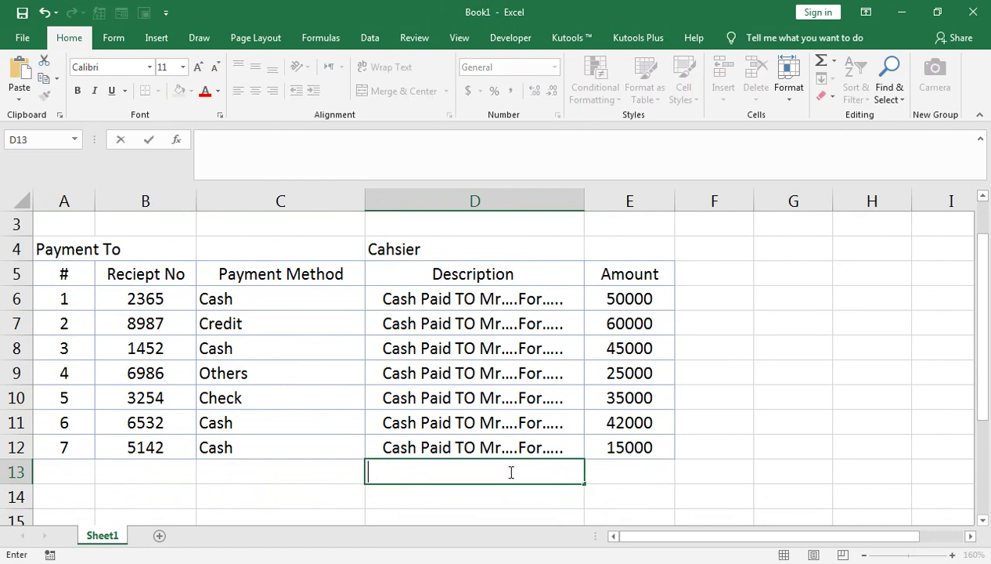
text(tal)
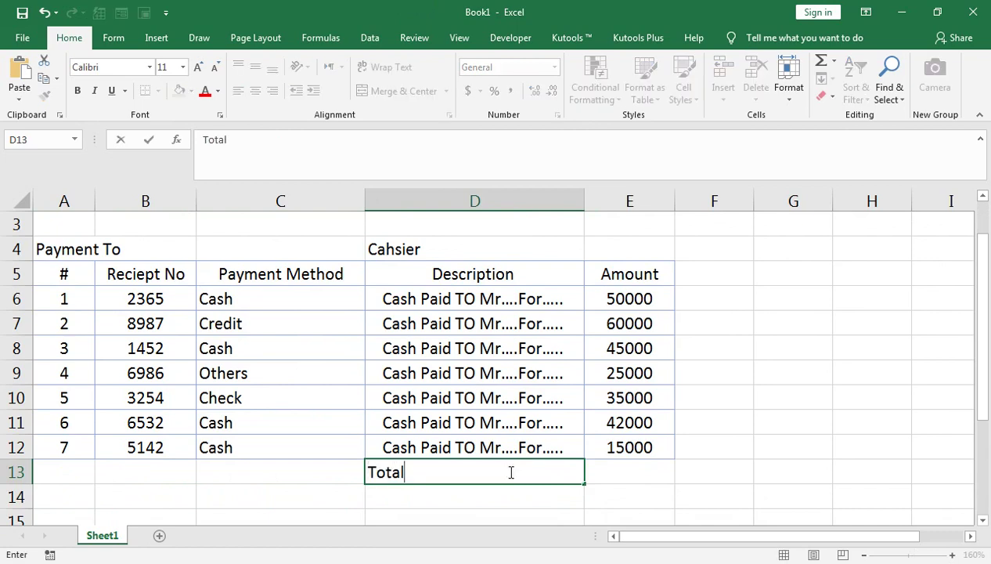
key(Return)
drag(510, 473, 510, 472)
key(shift+Left)
key(shift+Left)
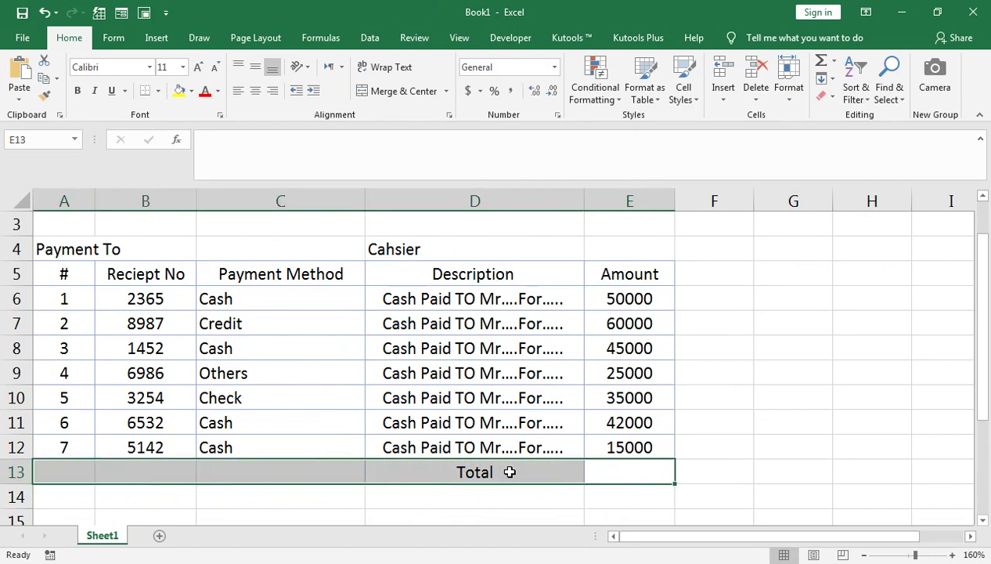
click(158, 91)
click(180, 260)
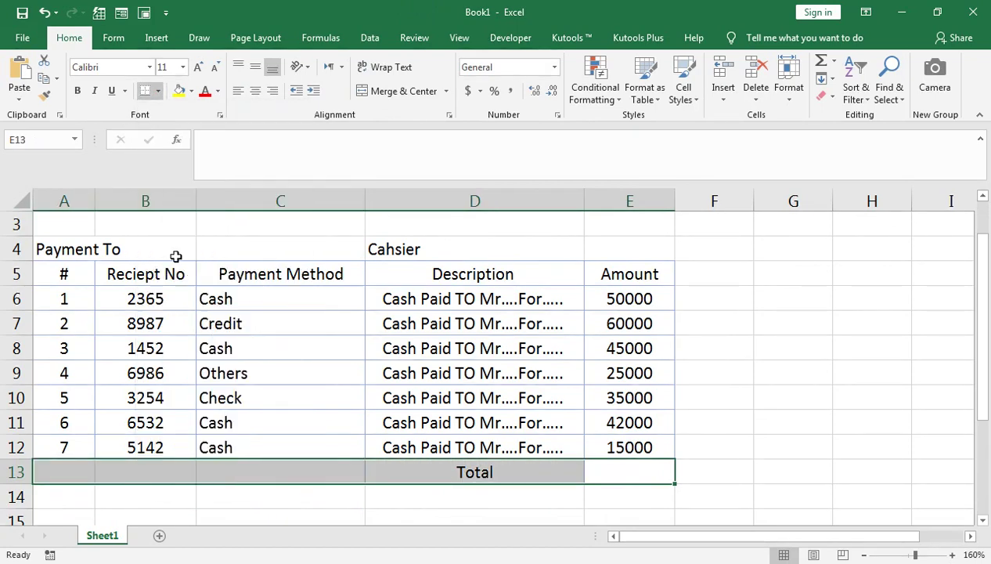
click(354, 388)
click(559, 485)
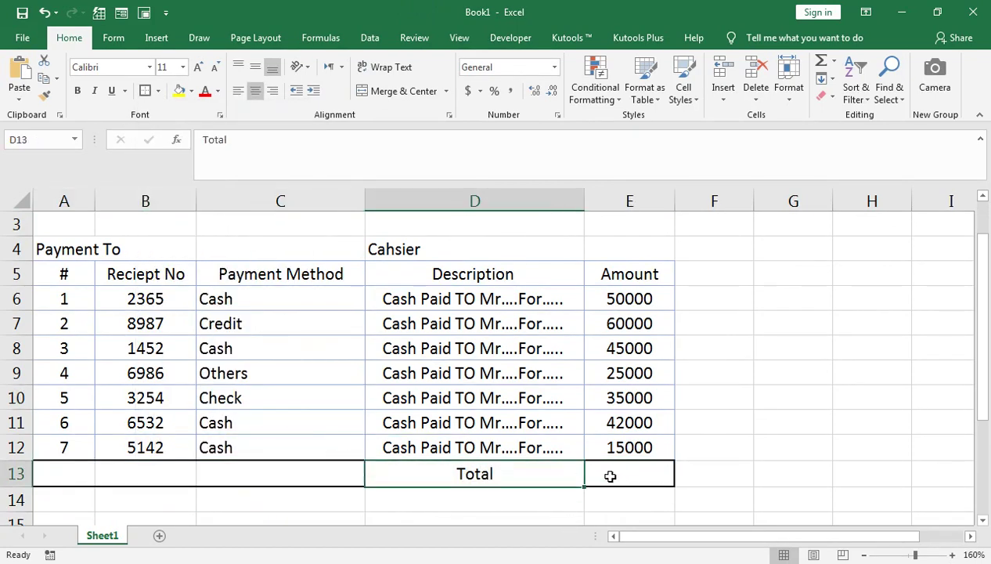
click(615, 472)
click(499, 471)
click(238, 93)
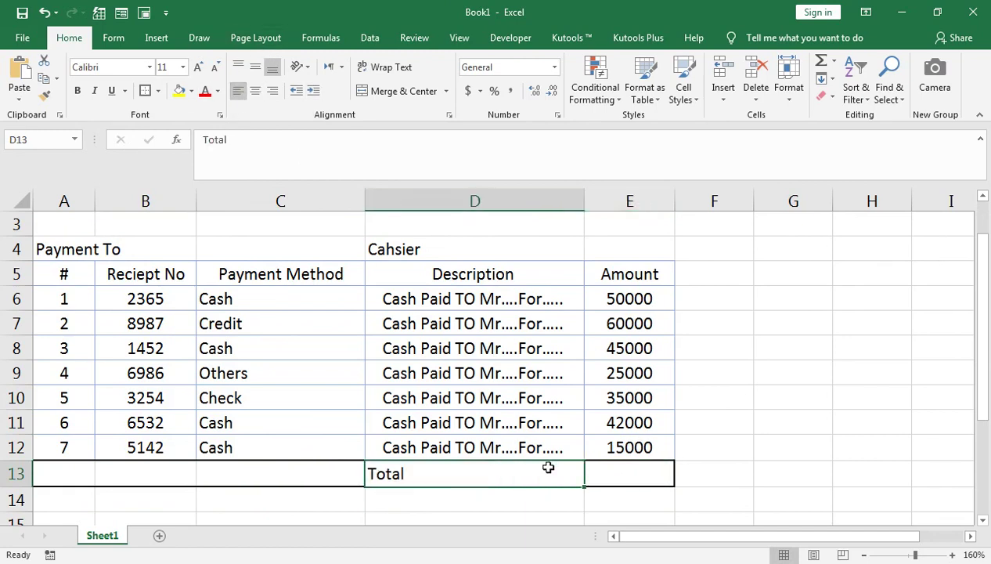
- Outline D13:E13 with a light blue border in Format Cells
click(618, 473)
key(shift+Left)
key(shift+Left)
key(shift+Left)
key(shift+Left)
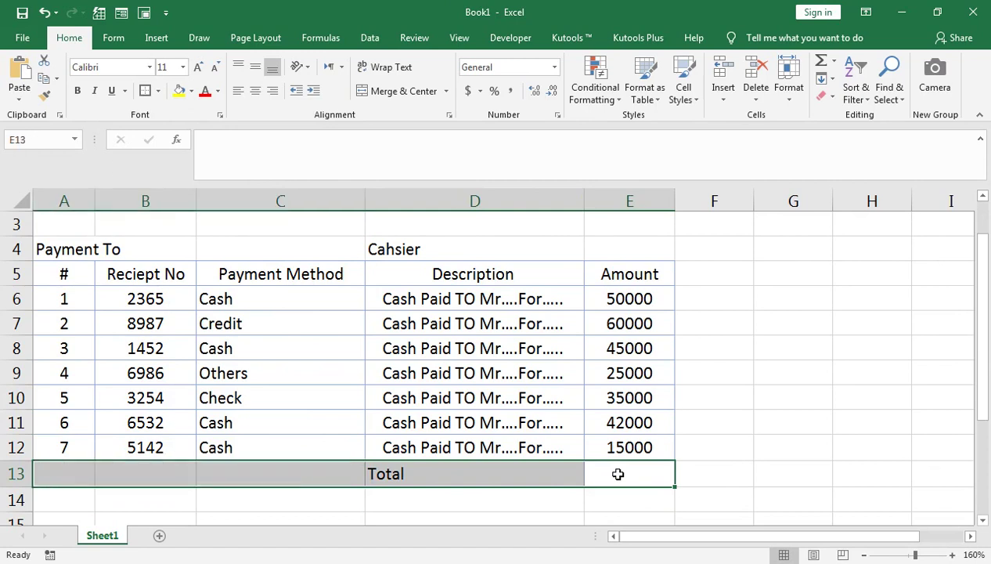
click(220, 114)
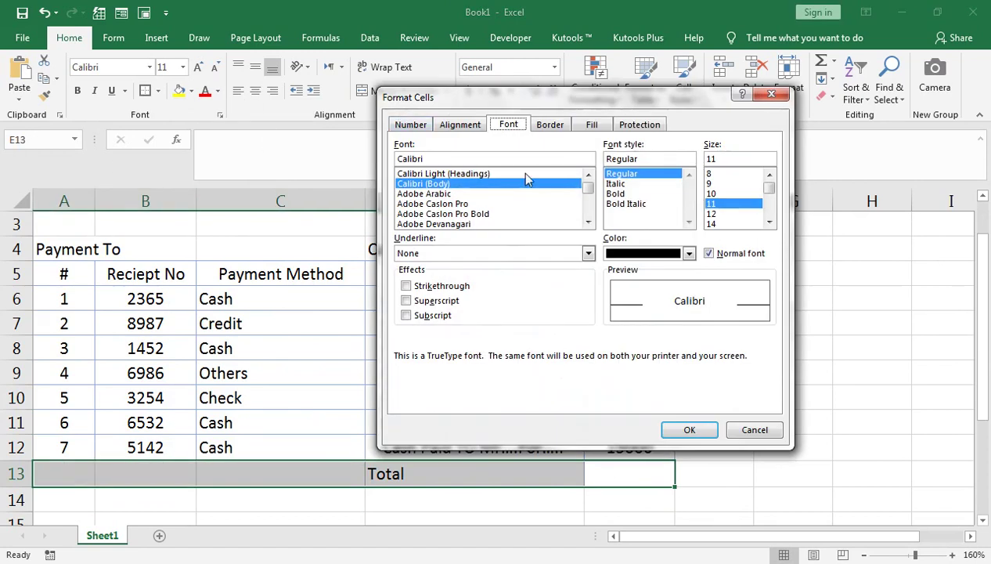
click(552, 126)
click(626, 175)
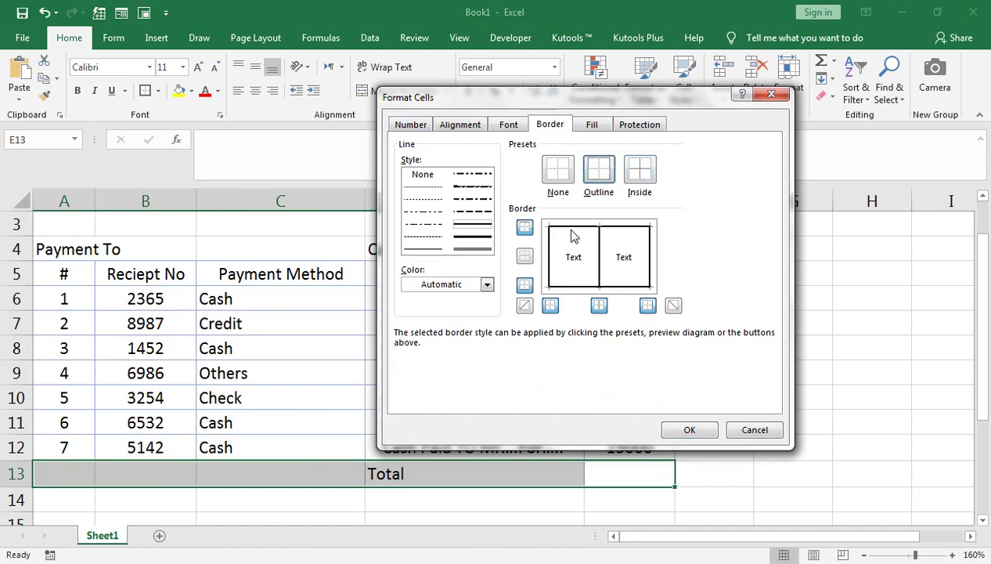
click(561, 180)
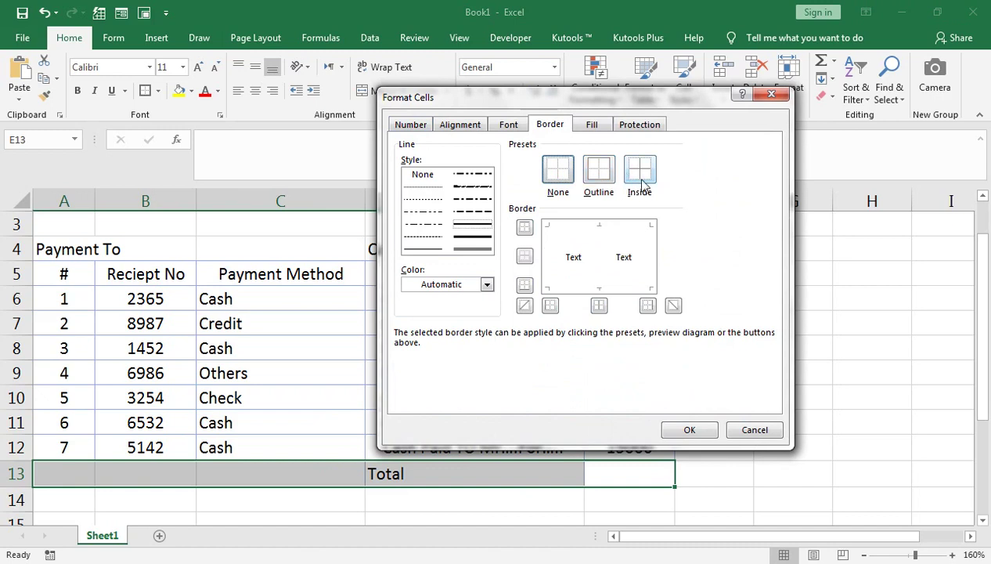
click(603, 176)
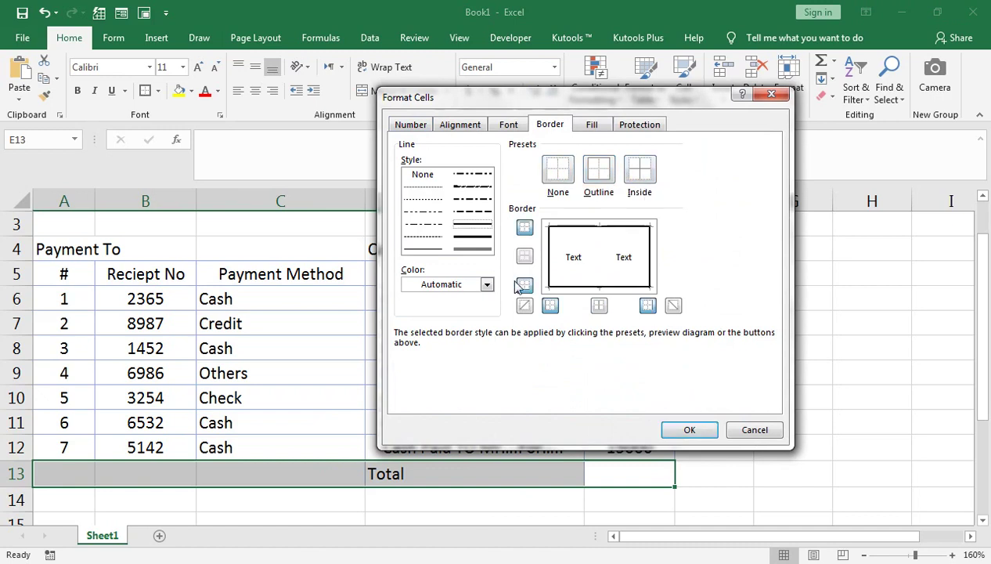
click(484, 285)
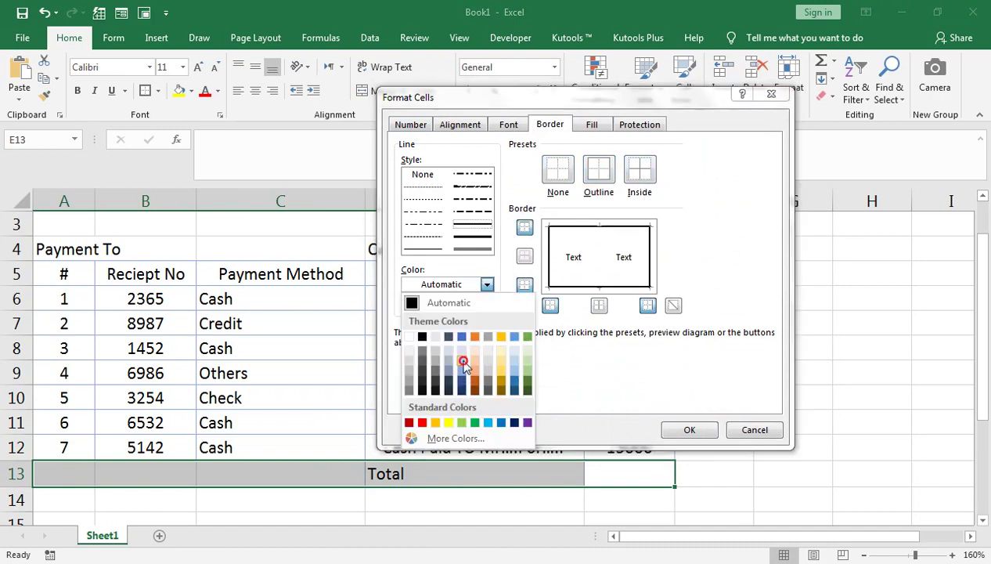
click(461, 358)
click(685, 430)
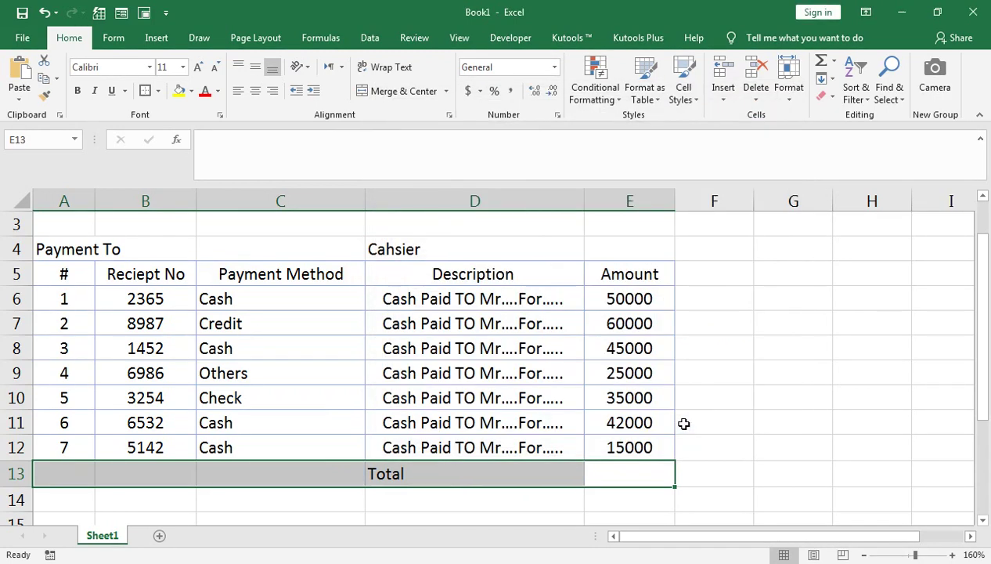
click(396, 400)
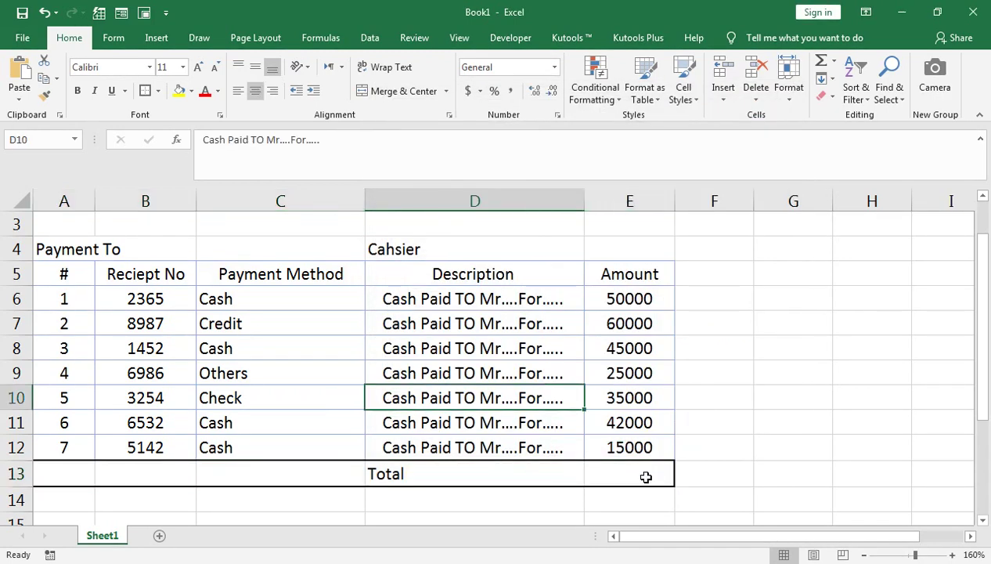
- Apply a light blue outline border to the whole Total row C13:E13
key(Right)
key(Down)
key(Down)
key(Down)
key(shift+Left)
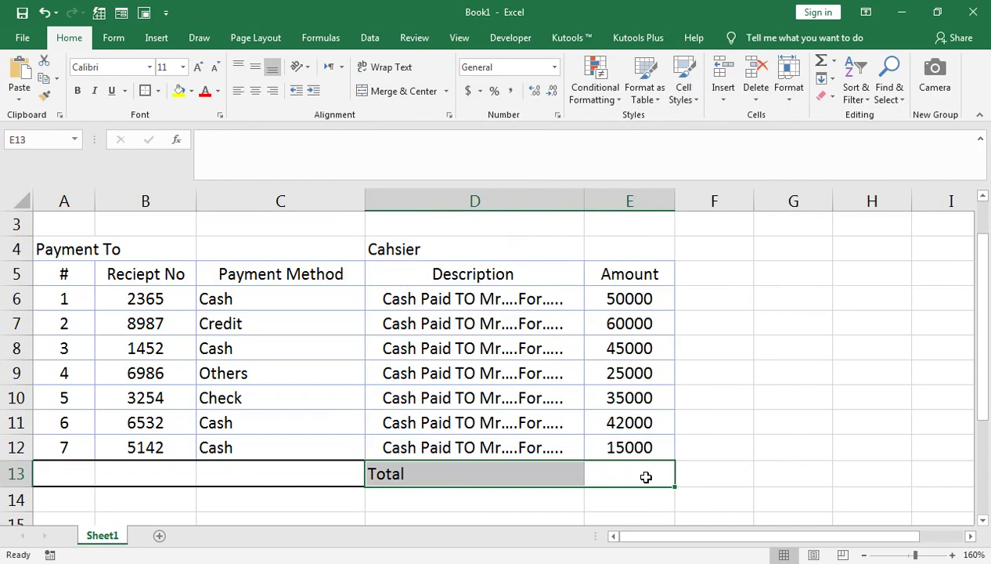
key(shift+Left)
key(shift+Left)
key(shift+Left)
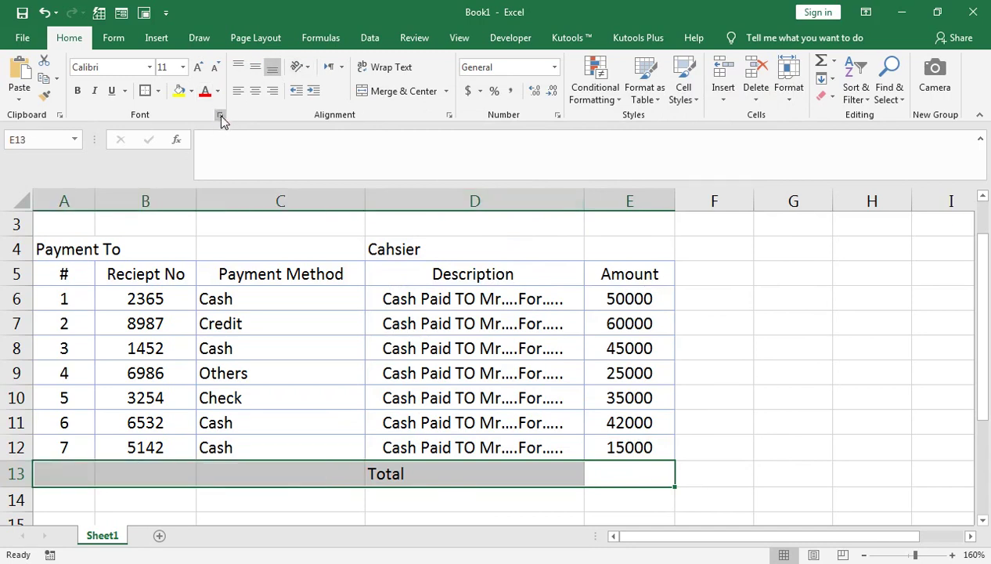
click(221, 114)
click(550, 125)
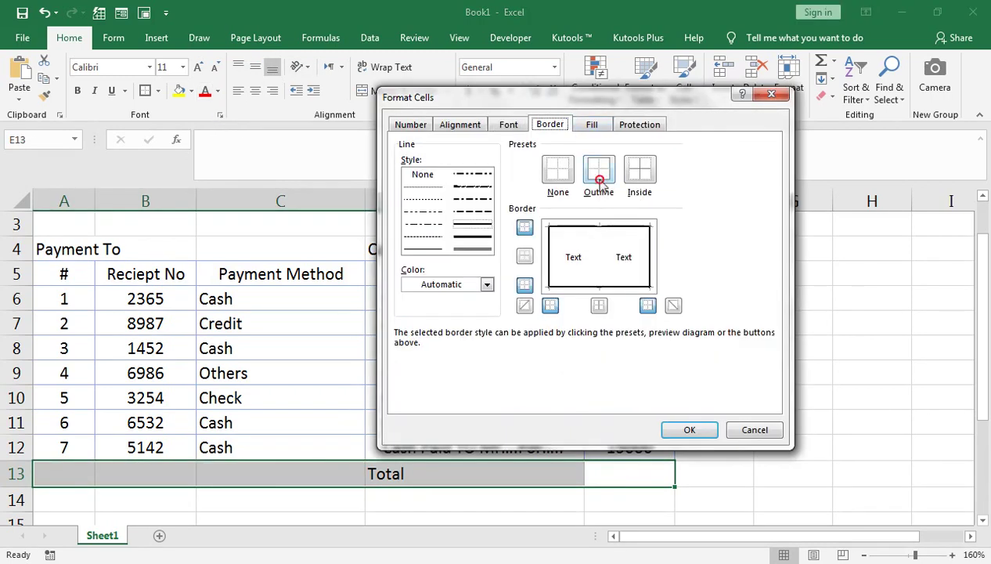
click(486, 284)
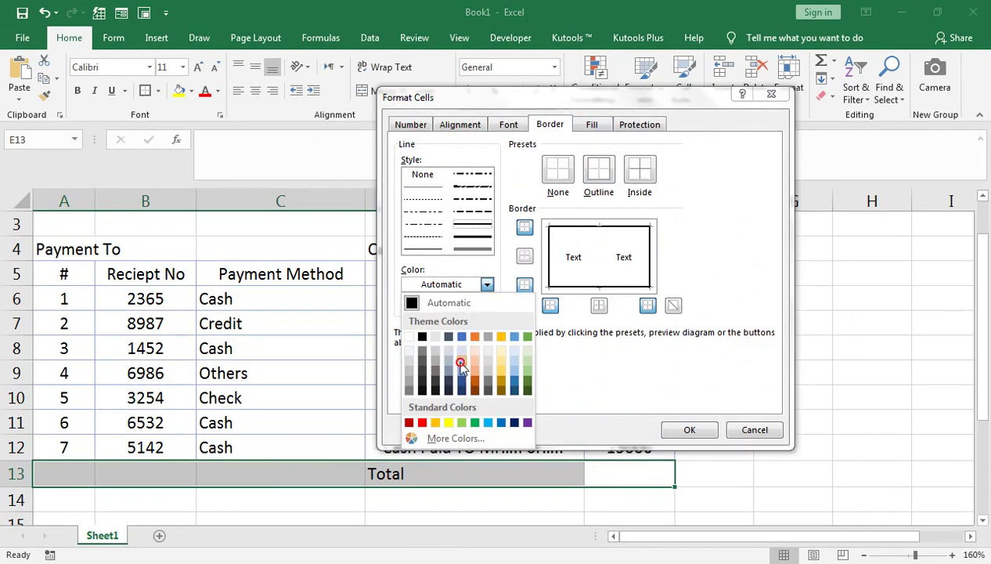
click(462, 365)
click(585, 177)
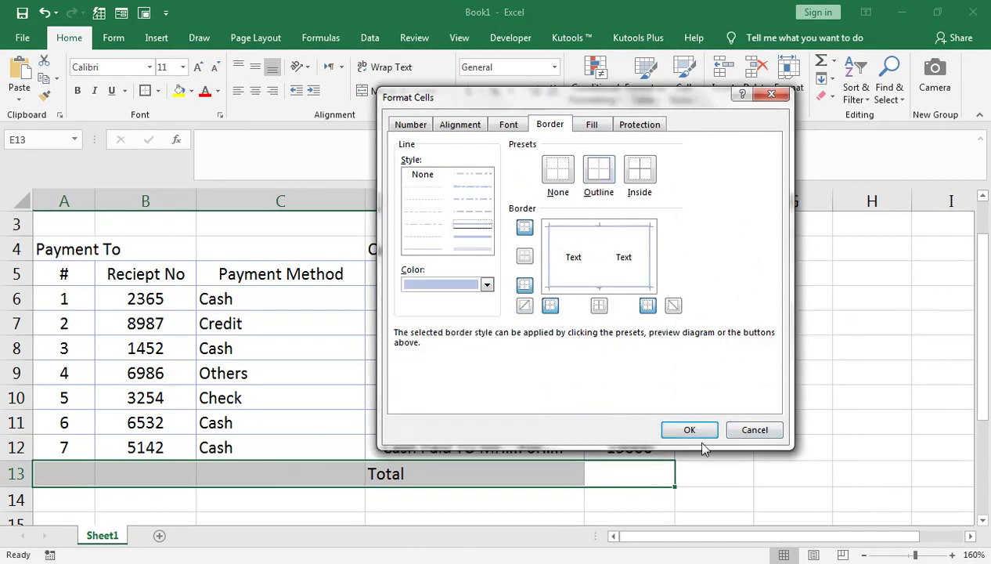
click(689, 430)
click(523, 448)
click(614, 474)
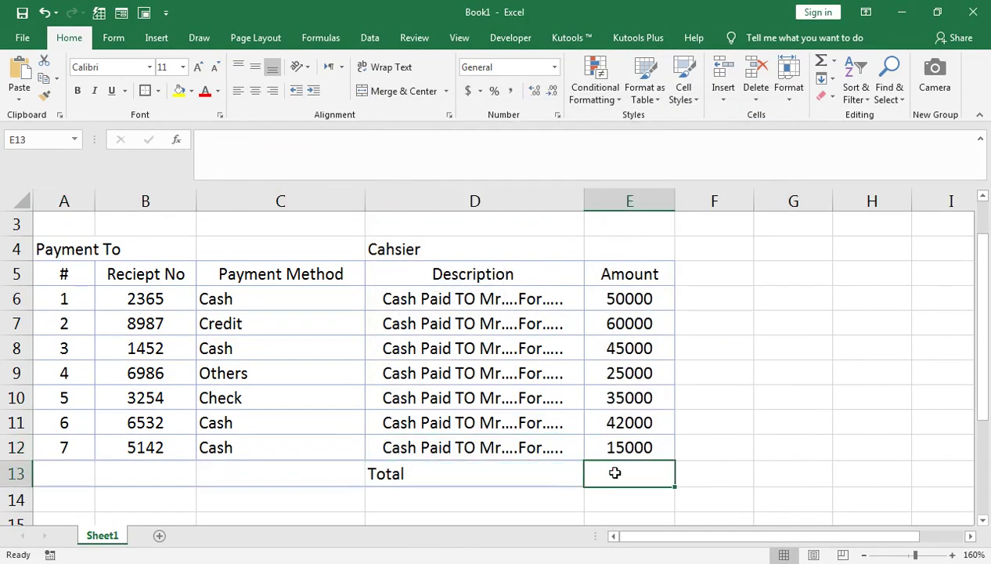
- Total E6:E12 in E13 with =SUM, apply Comma Style, and autofit column E
text(=SUM()
key(Up)
key(shift+Up)
key(shift+Up)
key(shift+Up)
key(shift+Up)
key(shift+Up)
key(shift+Up)
text())
key(ctrl+Return)
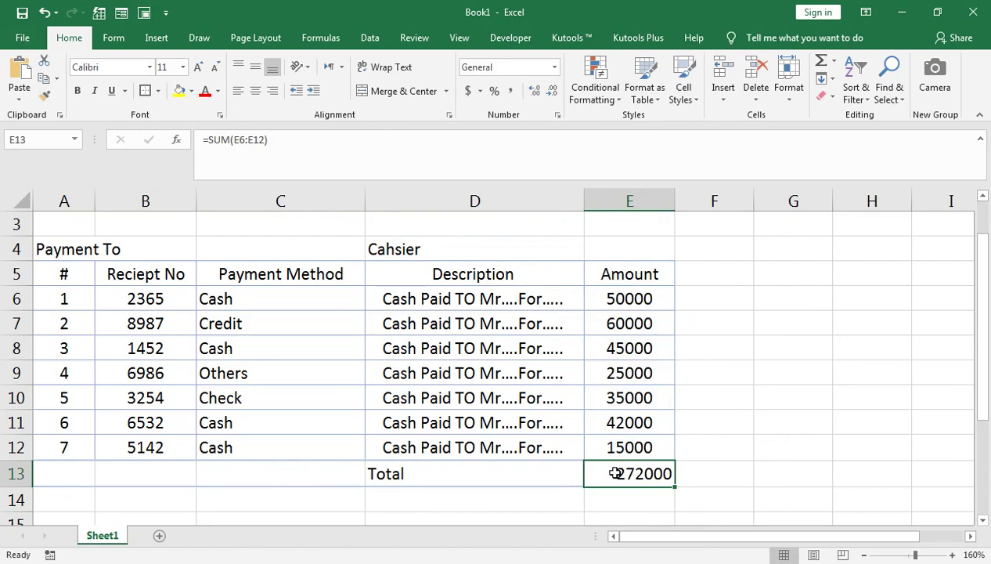
click(509, 91)
click(666, 201)
double_click(675, 202)
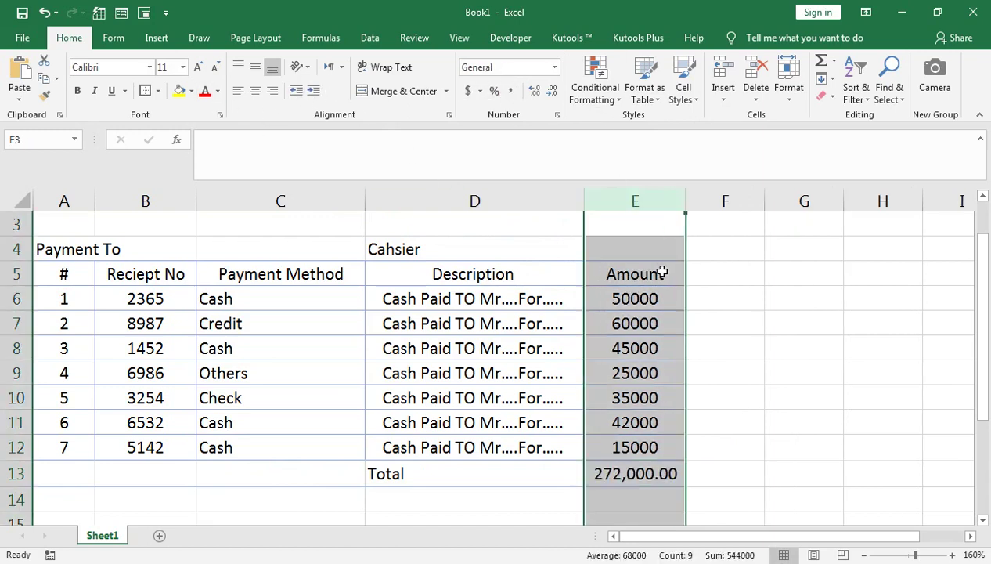
- Change the E5 header to 'Amount (Rs.)'
click(682, 279)
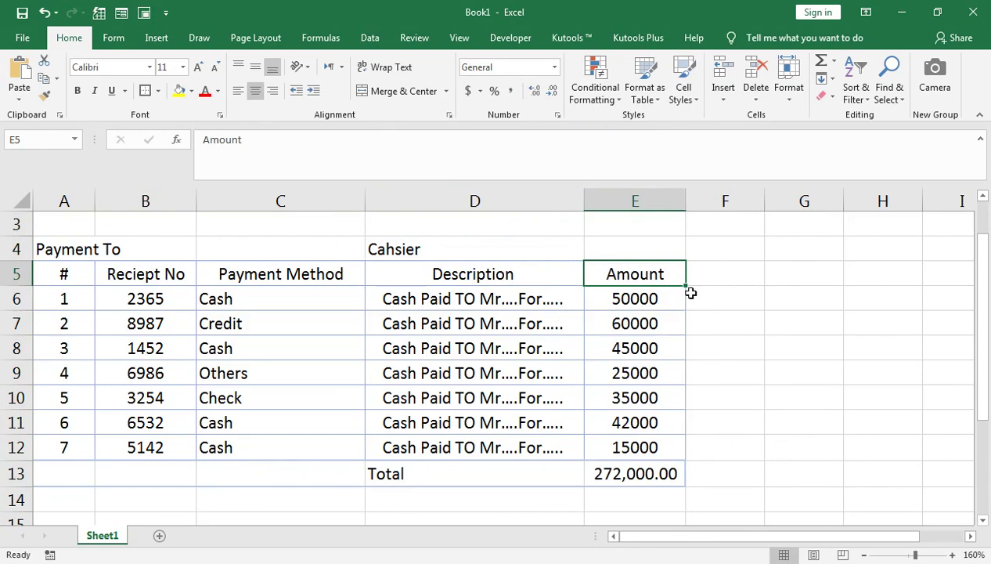
key(ctrl+Down)
click(631, 270)
double_click(672, 274)
text(()
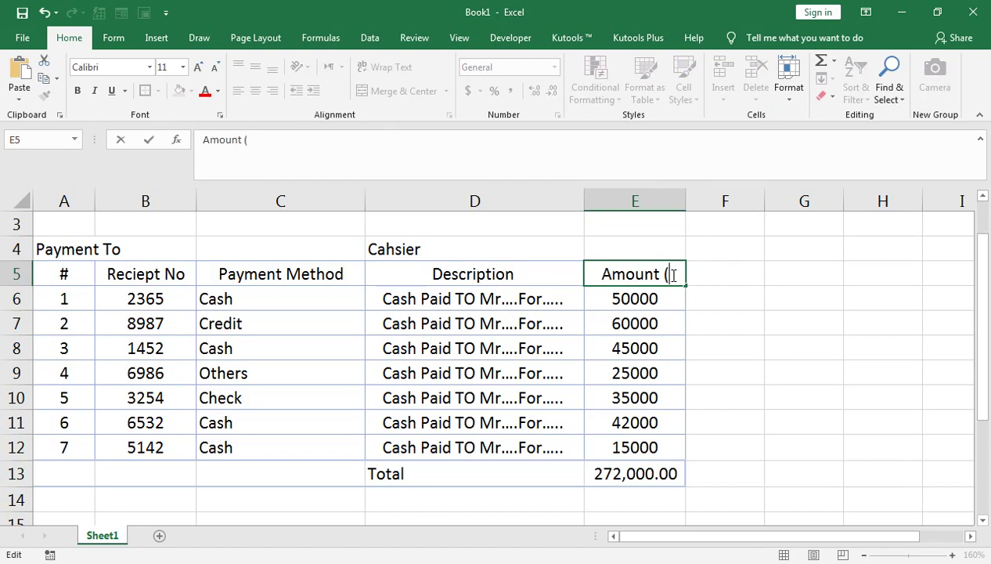
text(Rs).)
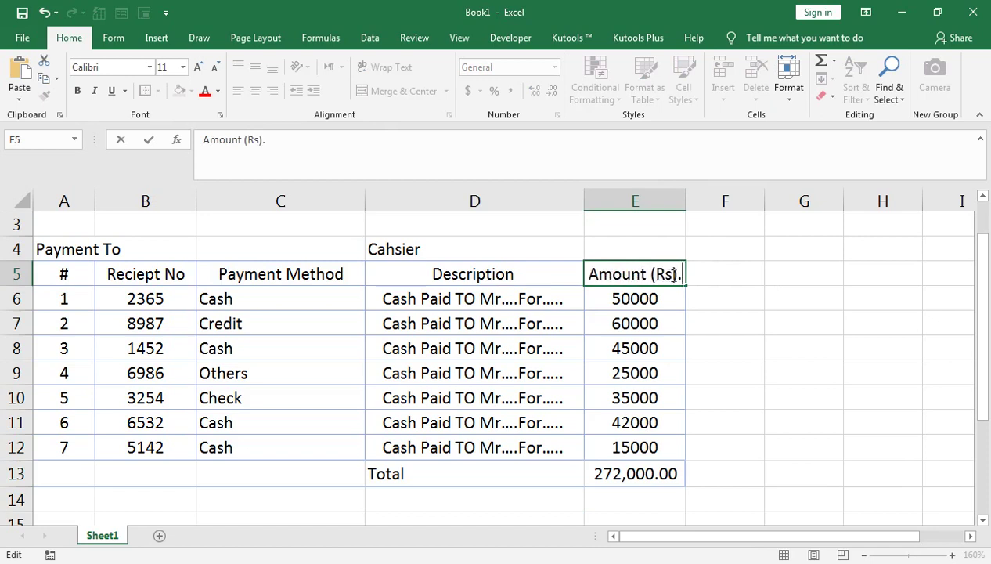
key(BackSpace)
key(BackSpace)
text(.))
key(Return)
key(Down)
key(Down)
key(Down)
key(Down)
key(Down)
key(Down)
key(Down)
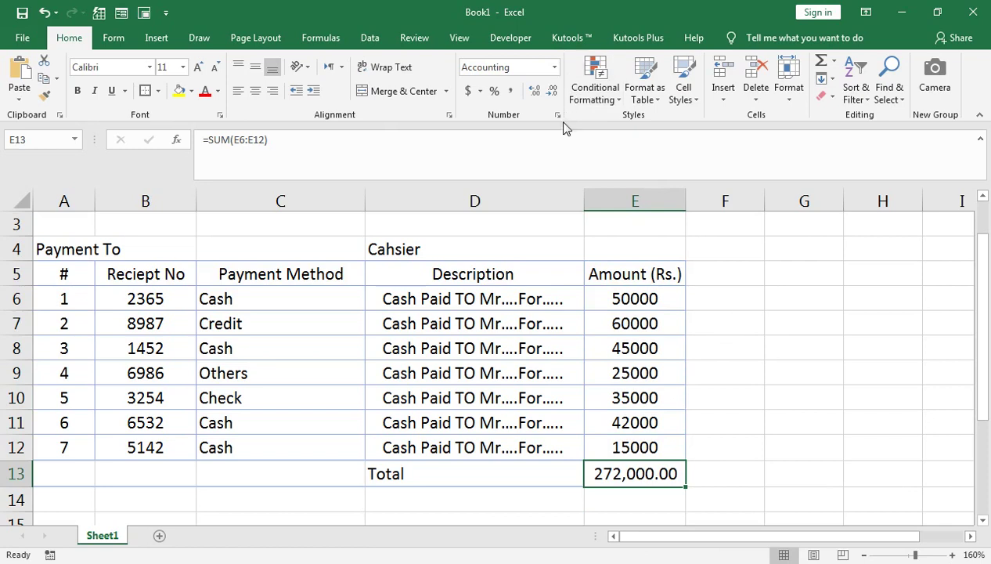
- Set E13's Accounting symbol to Rs Urdu (Pakistan) so it reads Rs 272,000.00
click(557, 115)
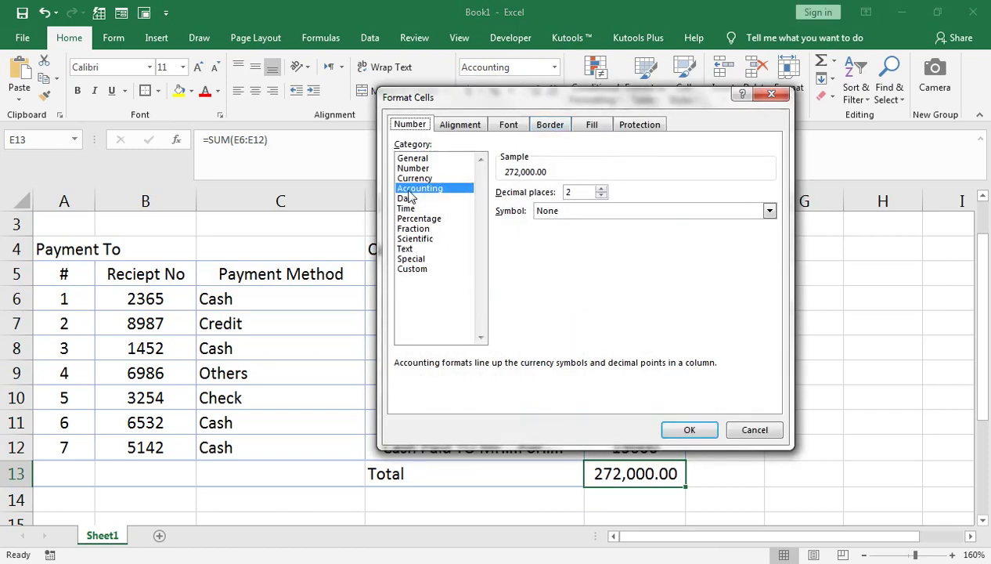
click(719, 212)
scroll(710, 285, down, 5)
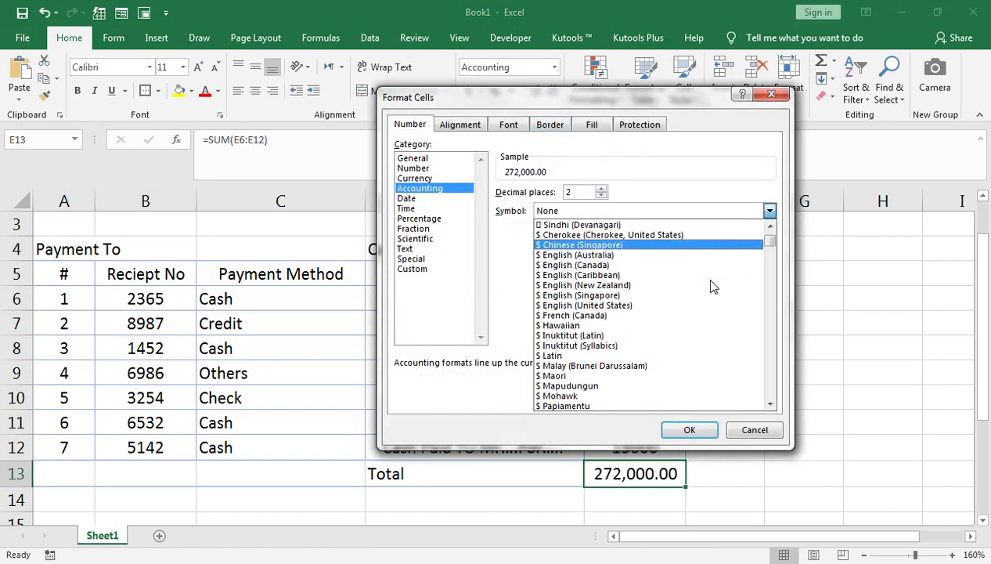
click(772, 257)
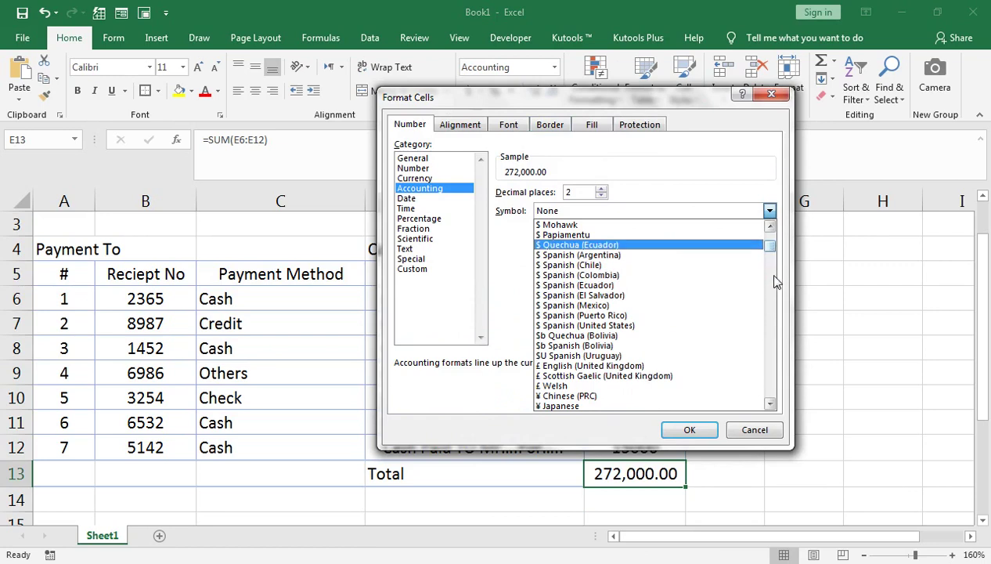
drag(772, 251, 771, 280)
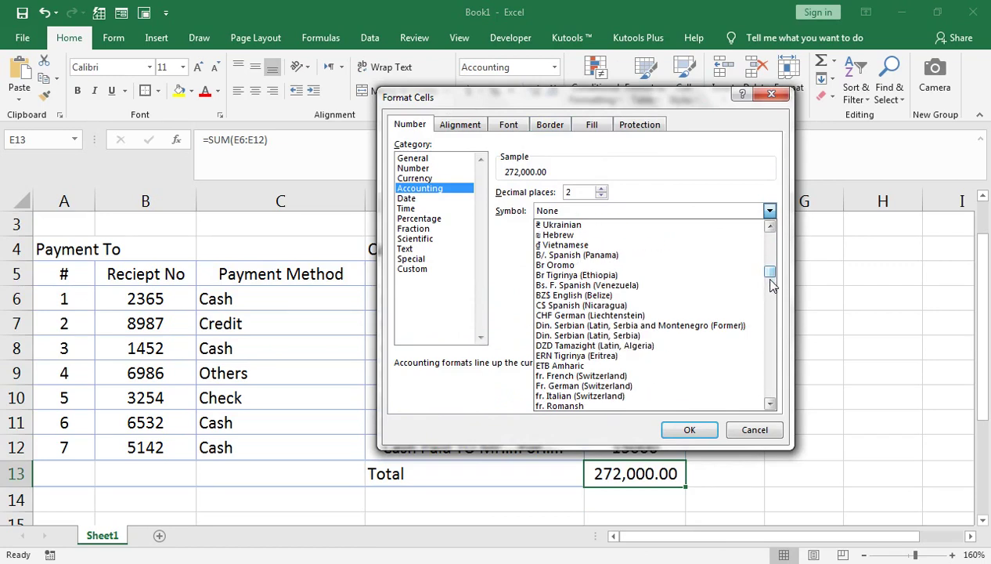
click(771, 404)
click(771, 403)
click(771, 404)
click(771, 404)
click(771, 403)
click(771, 403)
click(771, 403)
click(770, 403)
click(771, 404)
click(770, 404)
click(771, 403)
click(770, 403)
click(771, 403)
click(771, 403)
click(770, 403)
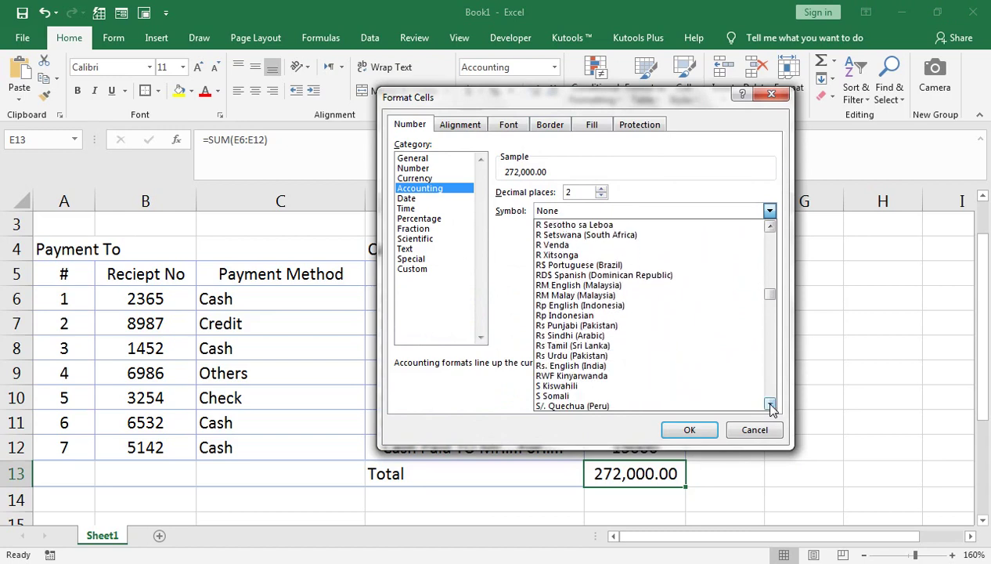
click(585, 357)
click(689, 430)
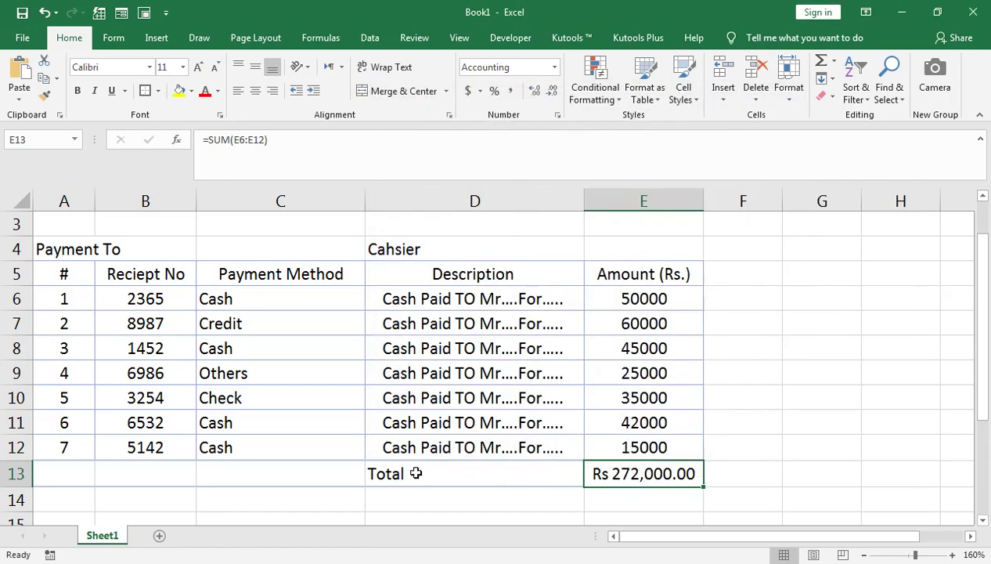
- Move the Payment To label from A4 up into A3
key(Up)
key(Up)
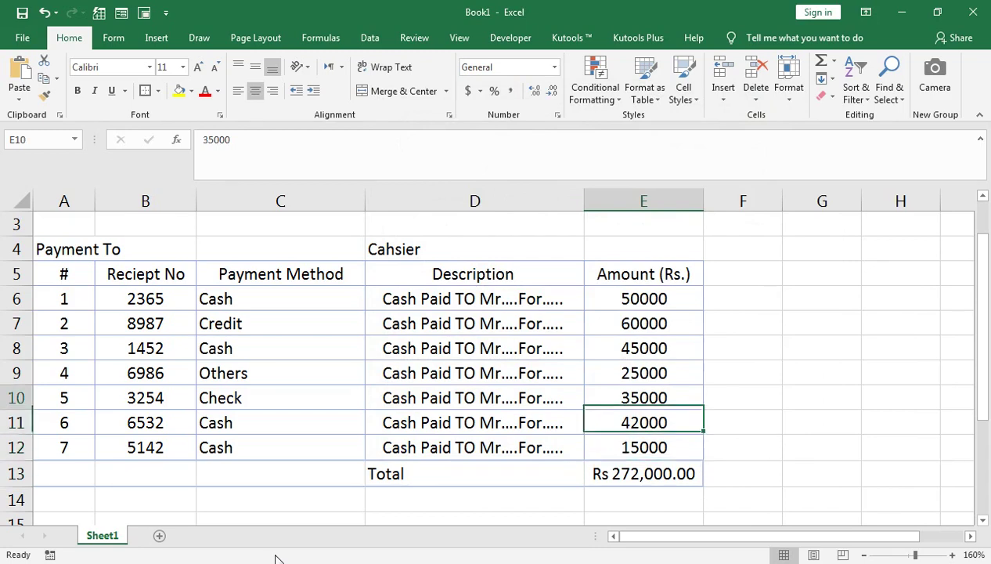
key(Up)
key(Left)
key(Up)
key(Left)
key(Left)
key(Left)
key(Up)
key(Up)
key(Up)
key(Up)
key(Up)
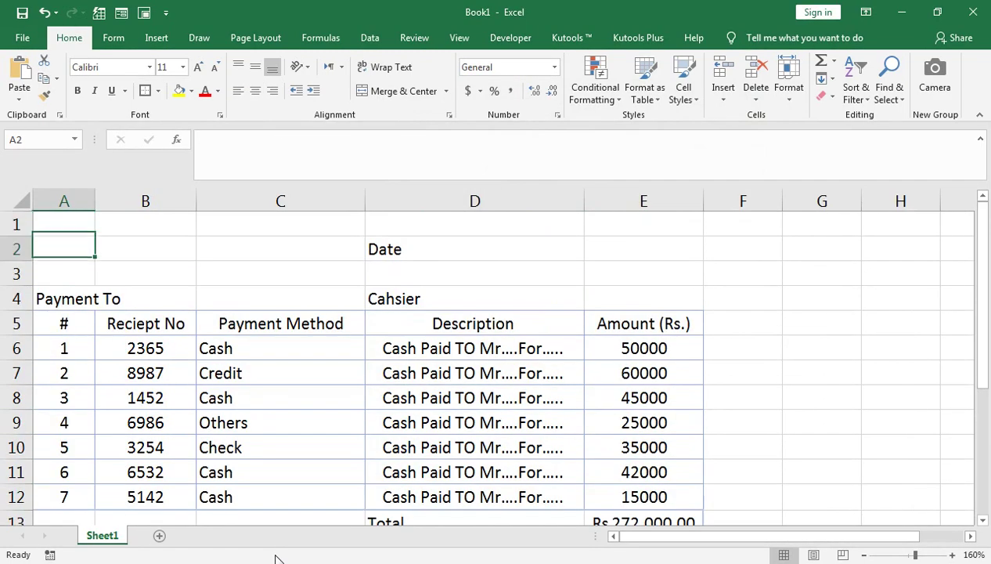
key(Down)
key(Down)
key(ctrl+c)
key(Up)
key(Up)
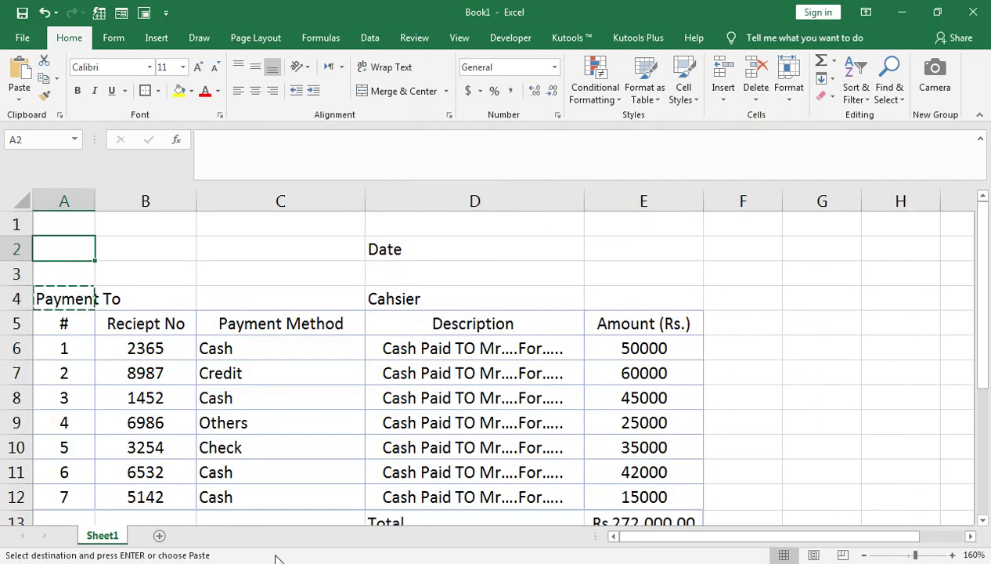
key(Down)
key(Return)
- Label A4 'Total Reciept'
key(Down)
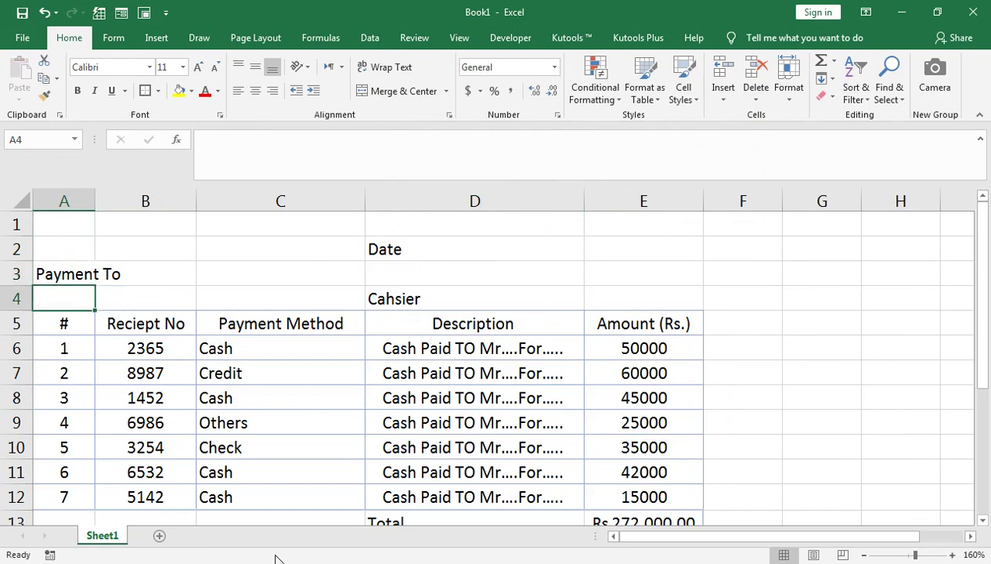
text(Total)
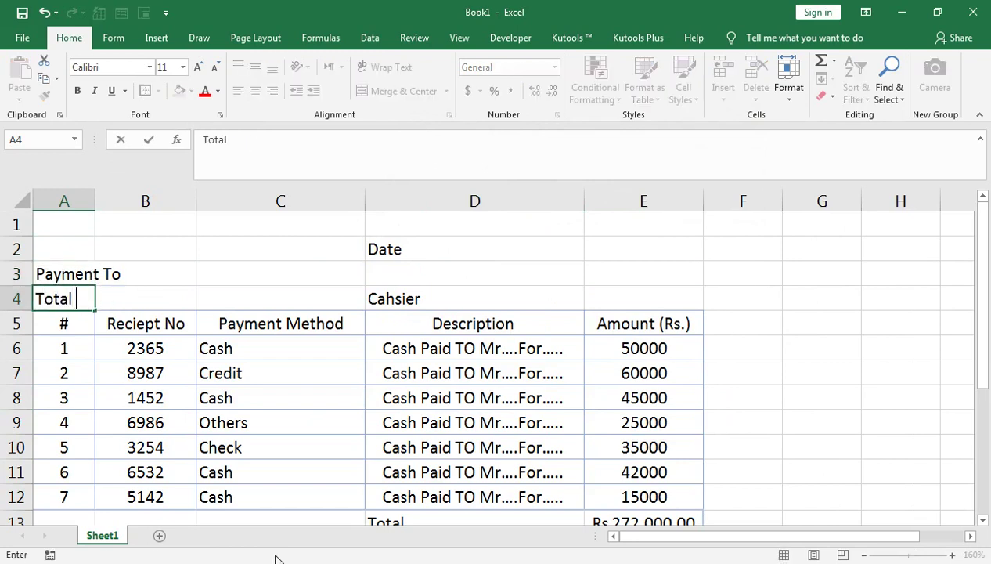
text( Recie)
text(pt)
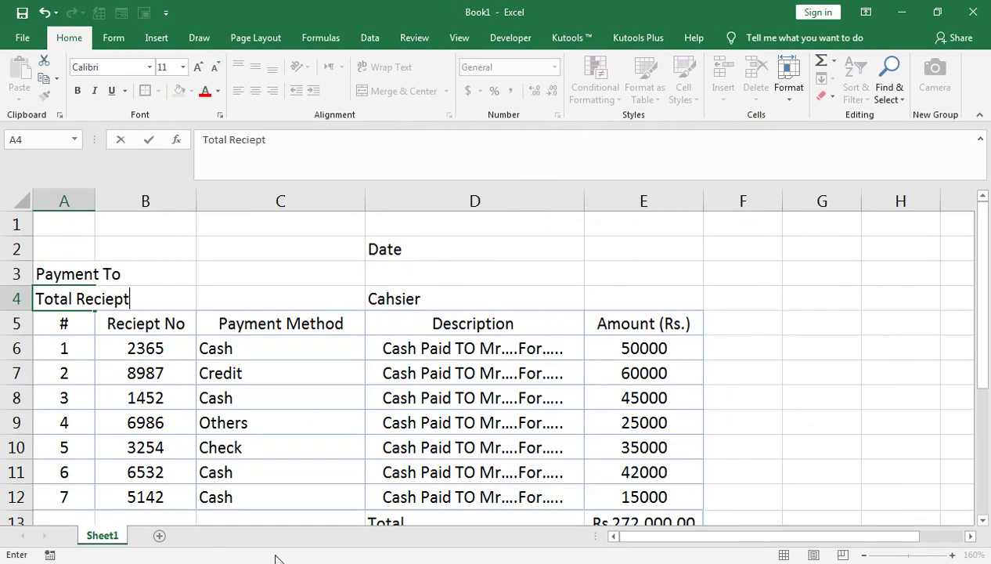
key(Tab)
key(Tab)
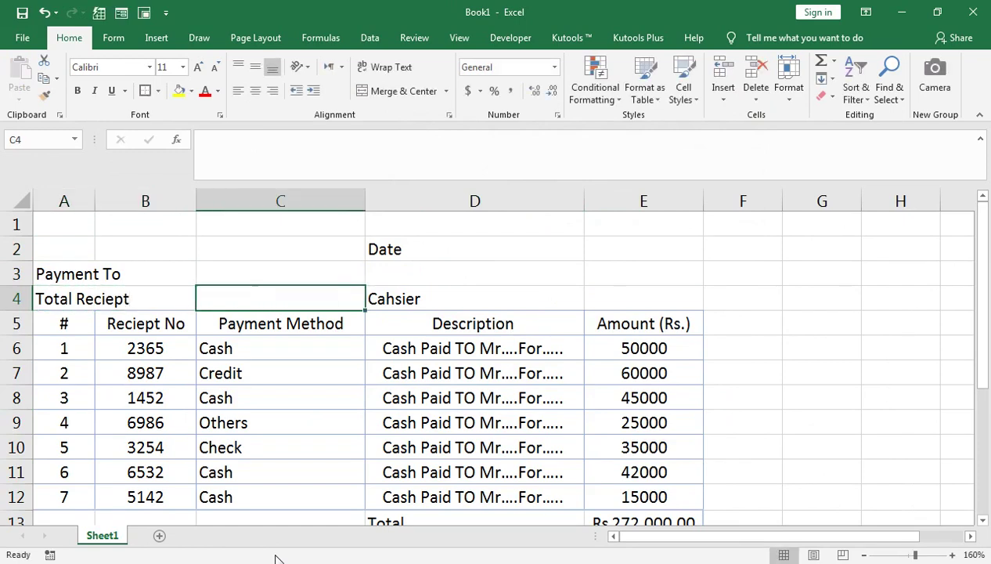
- Count the receipts in C4 with =COUNTA(C6:C12), giving 7
text(=)
text(Couna()
key(Right)
key(Right)
key(Down)
key(Down)
key(Left)
key(Left)
key(ctrl+shift+Down)
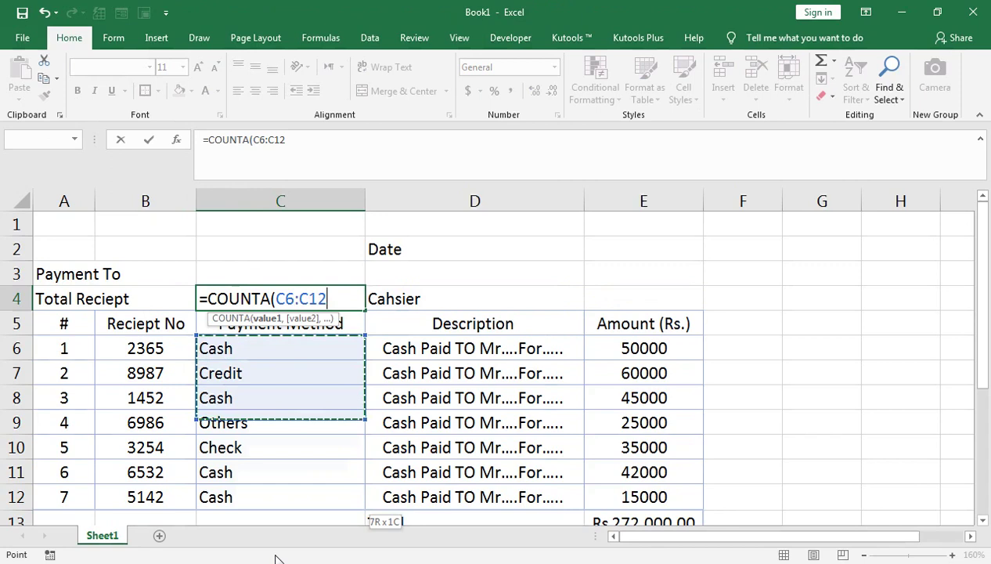
key(Return)
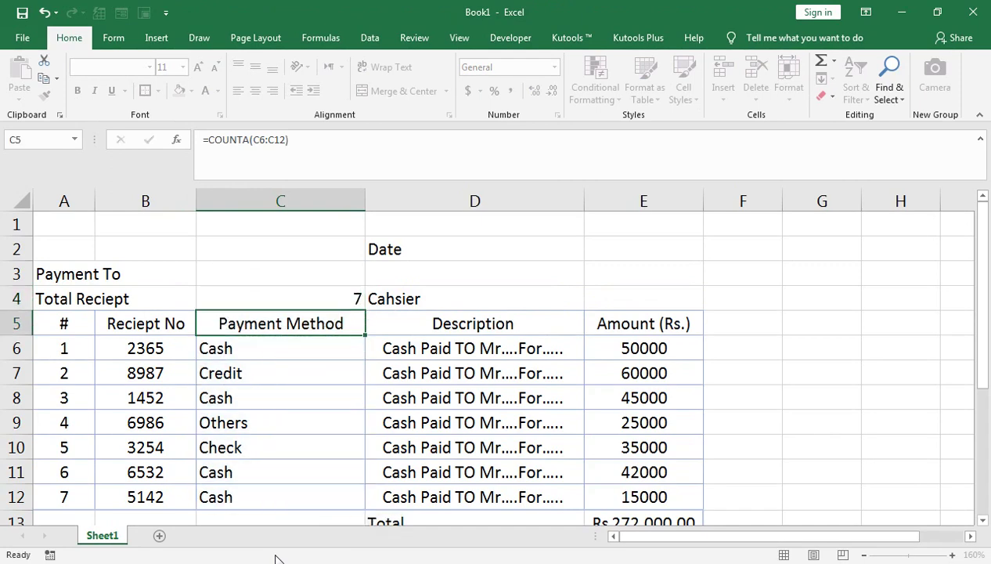
key(Up)
- Make the C4 count bold, centred, light-blue filled with all borders, then select D4
click(255, 91)
click(77, 91)
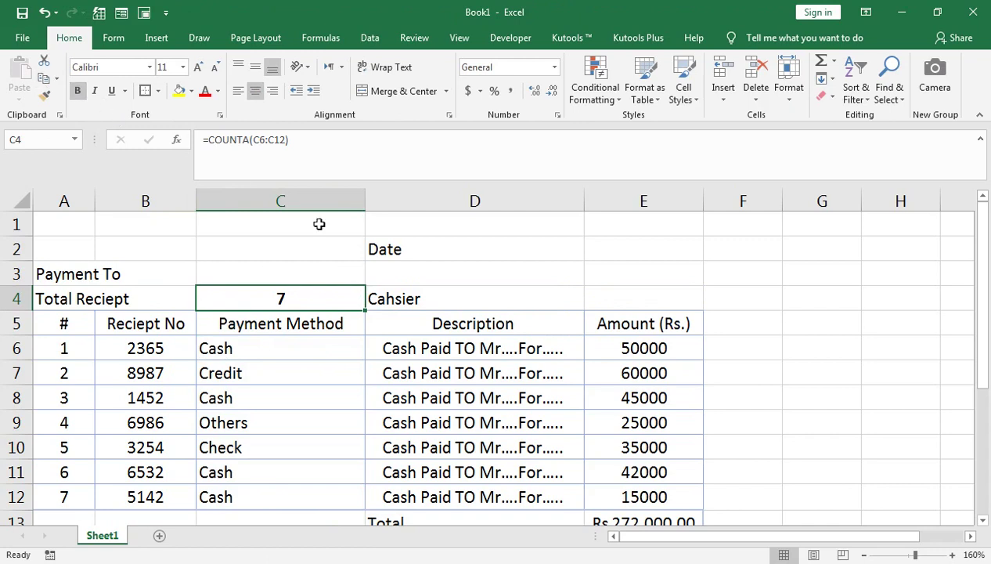
click(264, 280)
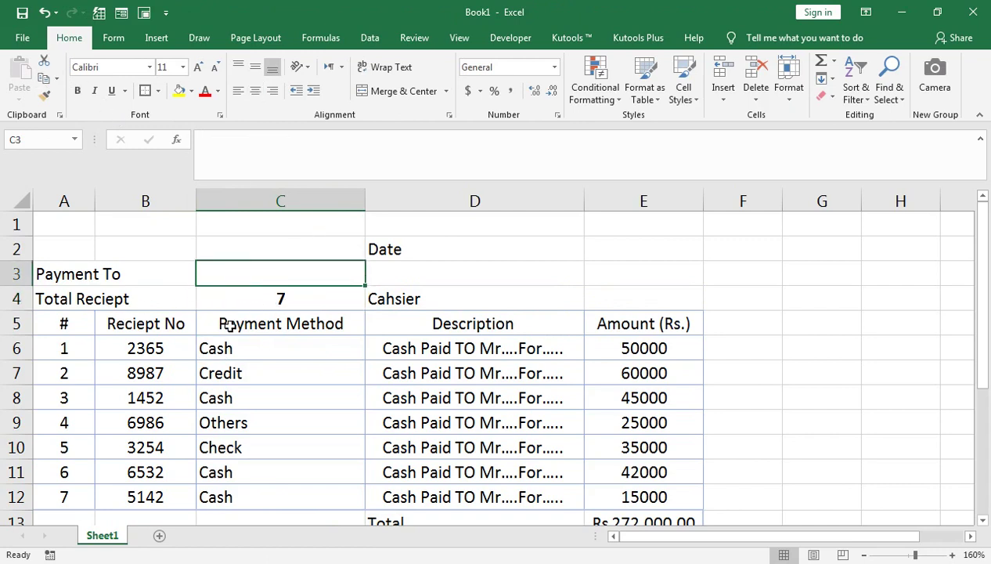
click(228, 301)
click(192, 90)
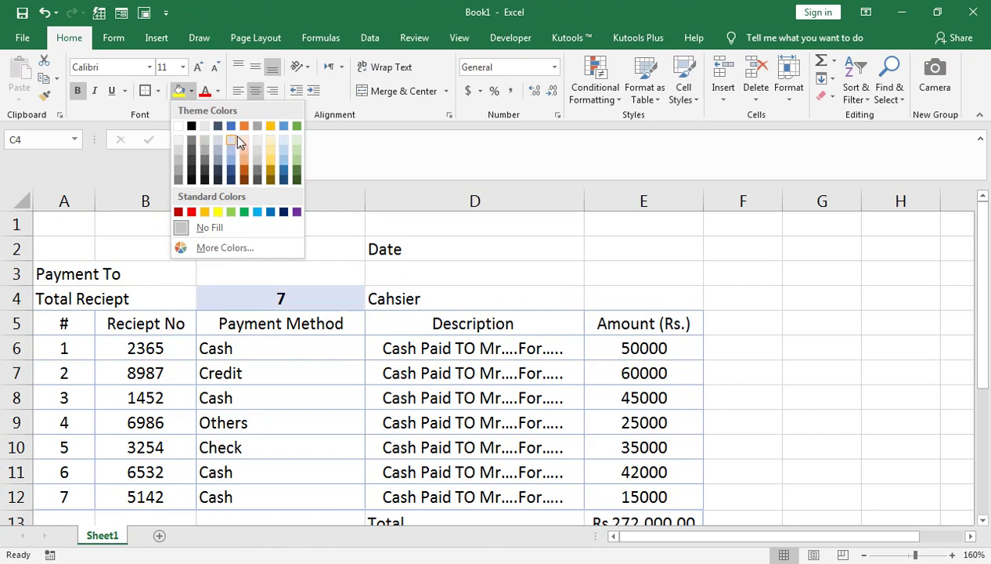
click(232, 140)
click(192, 91)
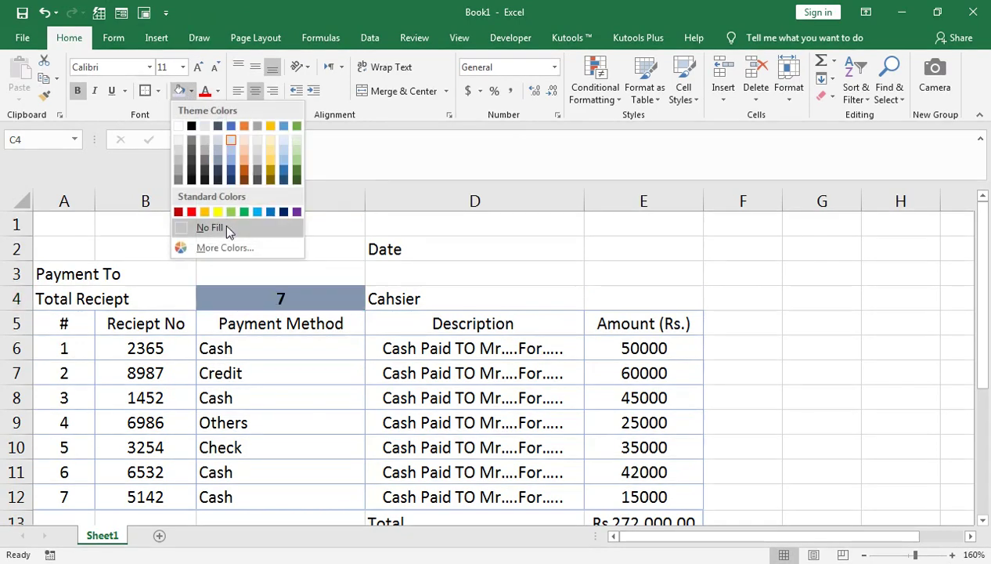
click(166, 96)
click(157, 91)
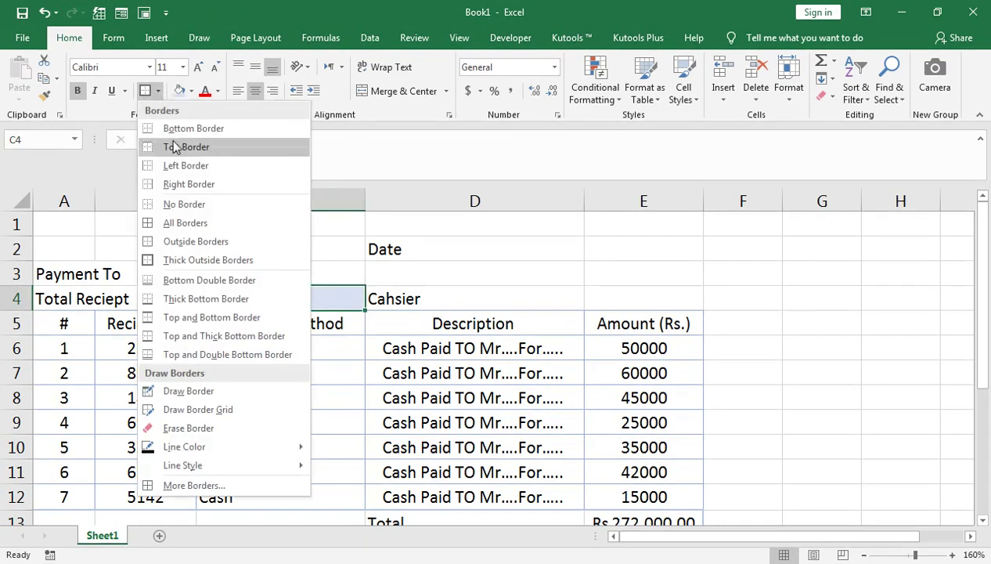
click(181, 227)
click(308, 393)
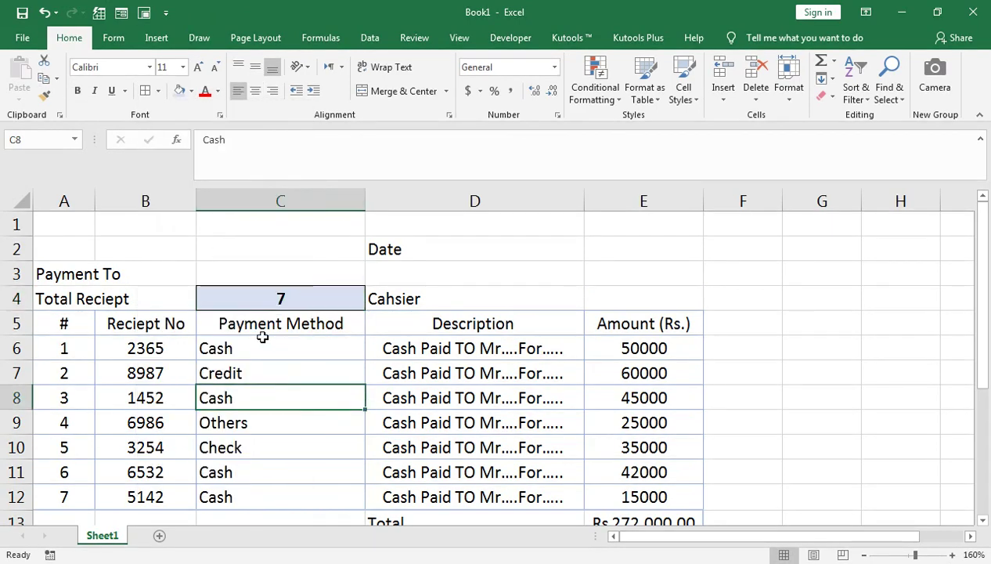
click(461, 299)
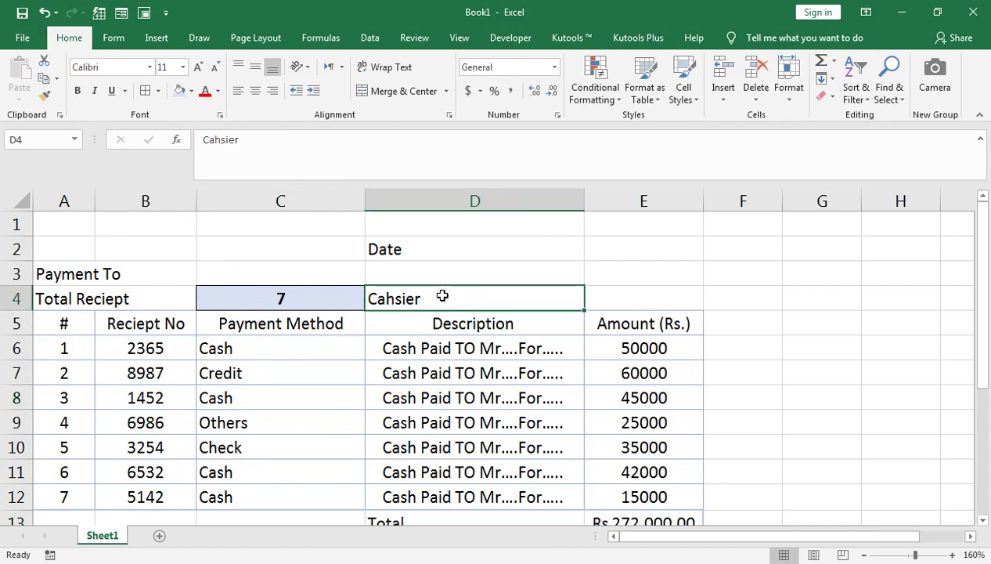
scroll(259, 437, down, 1)
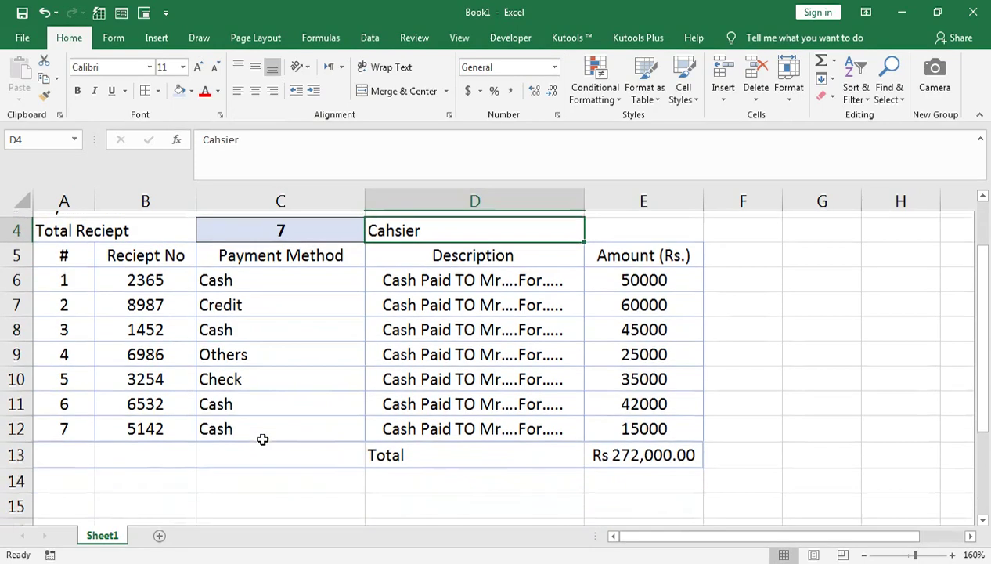
- List the payment methods Cash, Credit, check and Others in D14:D17
click(404, 467)
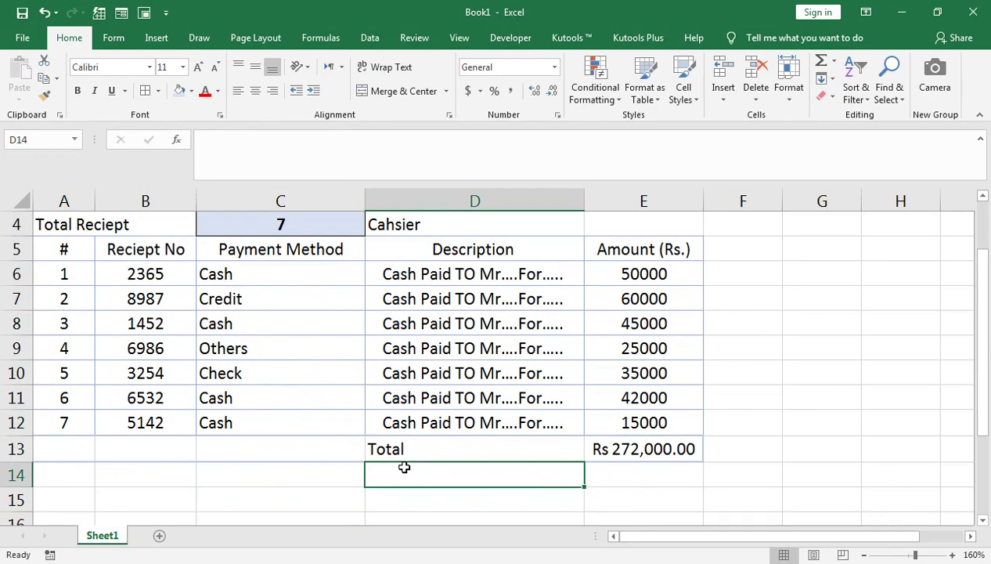
text(Cash)
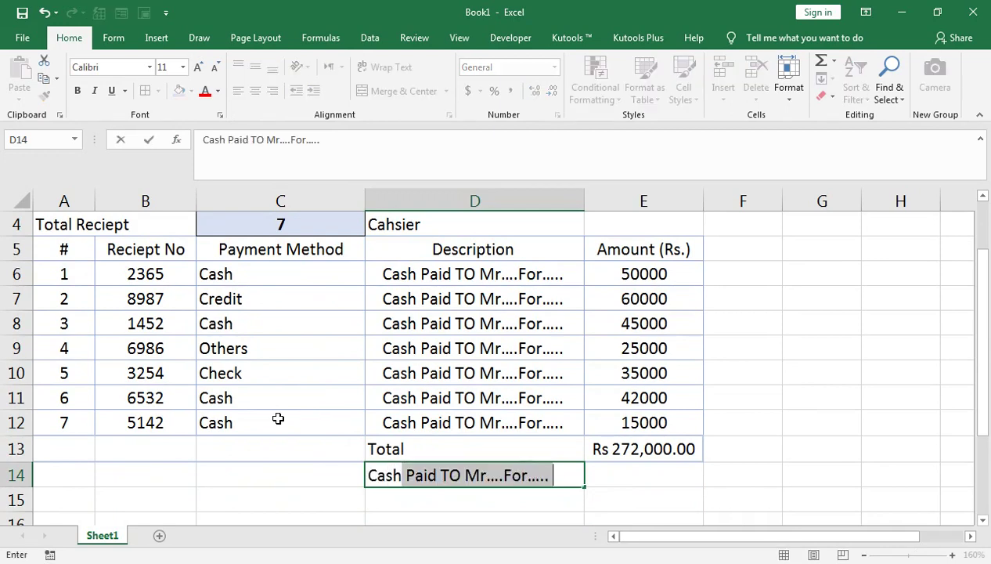
key(BackSpace)
key(Return)
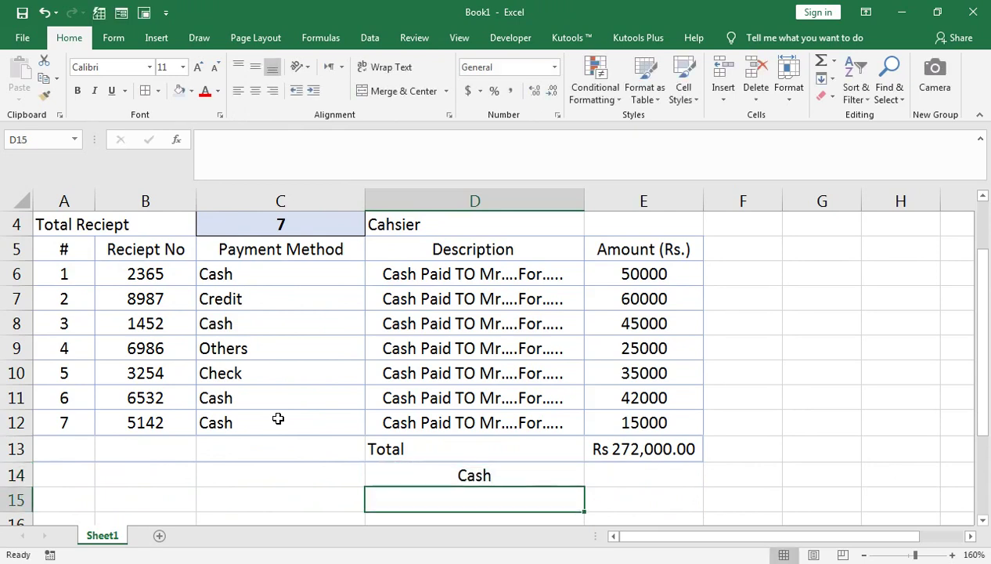
text(Credit)
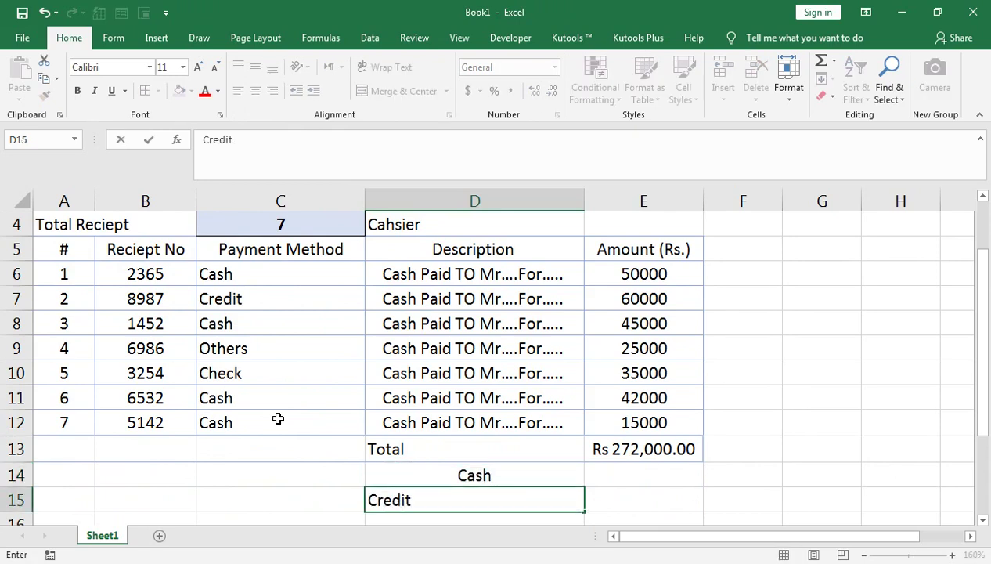
key(Return)
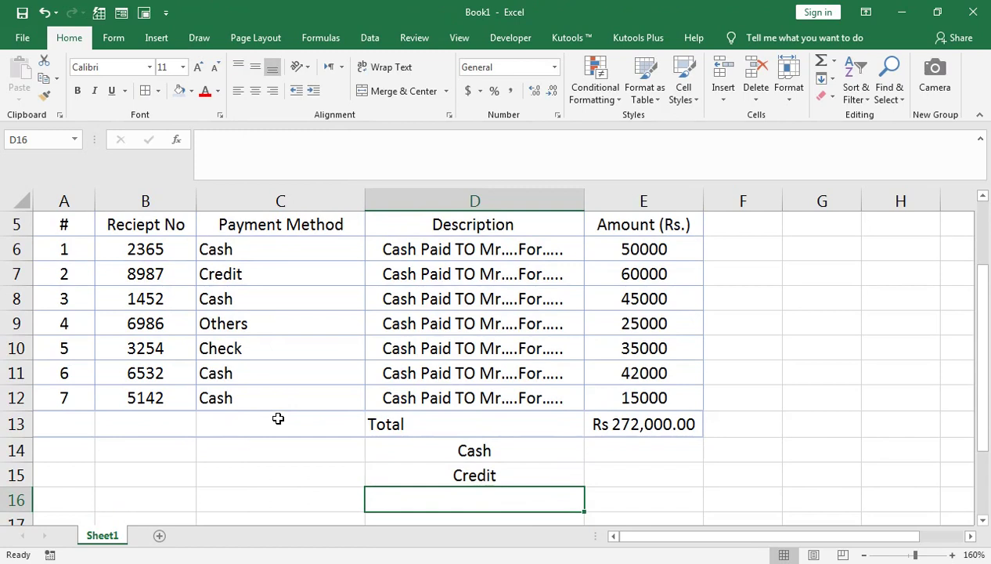
text(che)
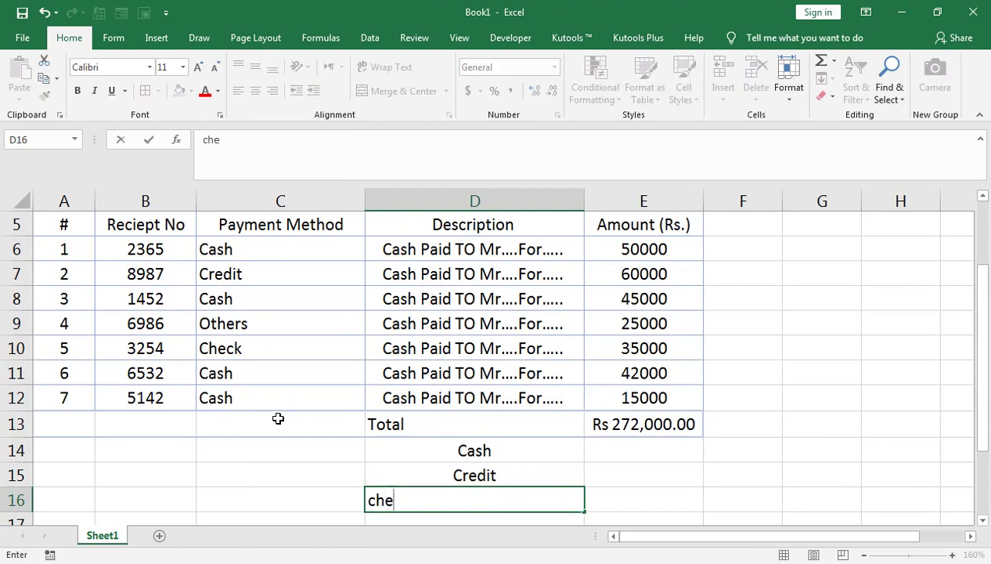
key(Return)
text(o)
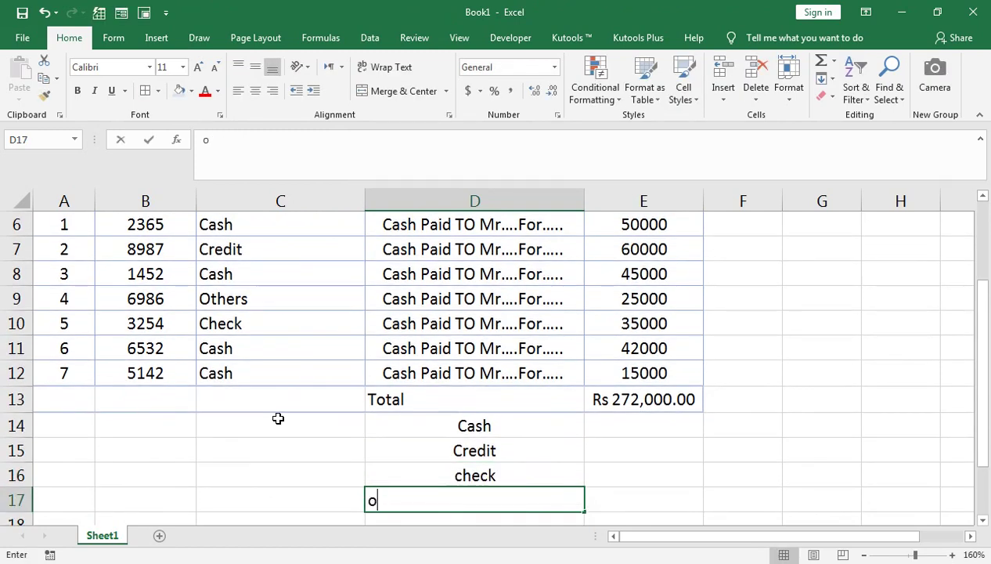
key(BackSpace)
text(ers)
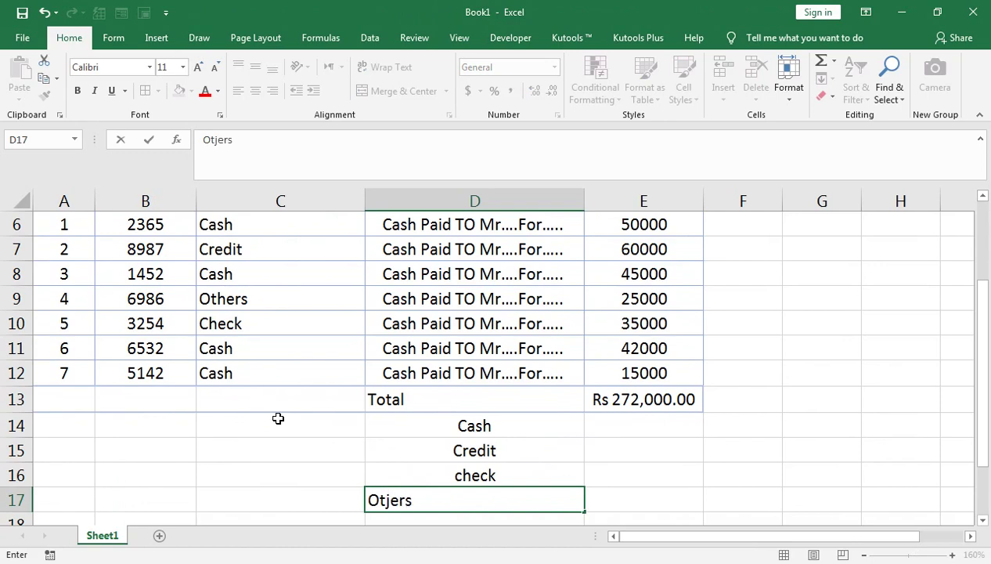
key(Return)
key(Up)
text(O)
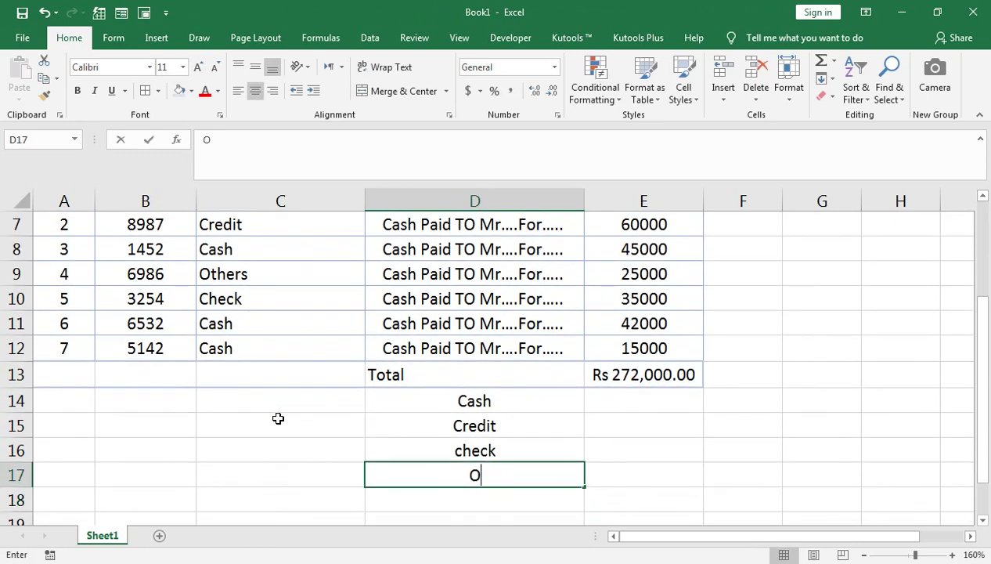
text(thers)
key(Return)
- Left-align the four method labels and capitalise 'check' to 'Check'
key(Up)
key(Up)
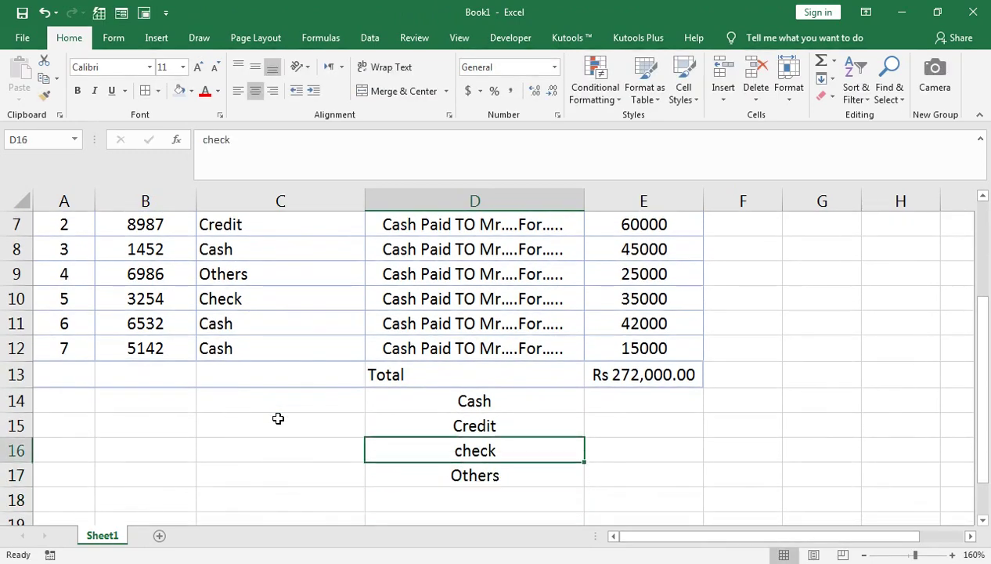
key(Up)
key(Up)
key(shift+Down)
key(shift+Down)
key(shift+Down)
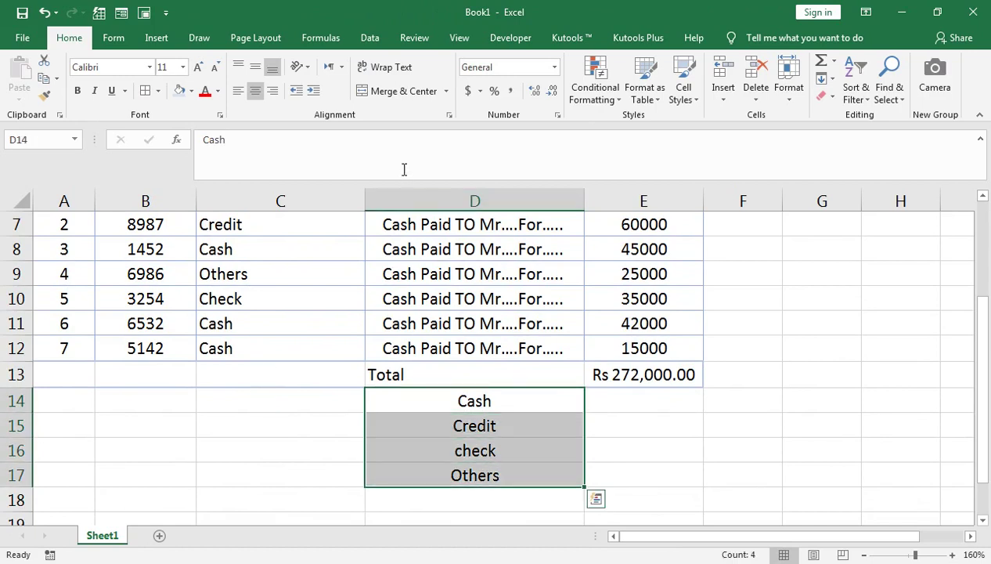
click(238, 91)
double_click(380, 448)
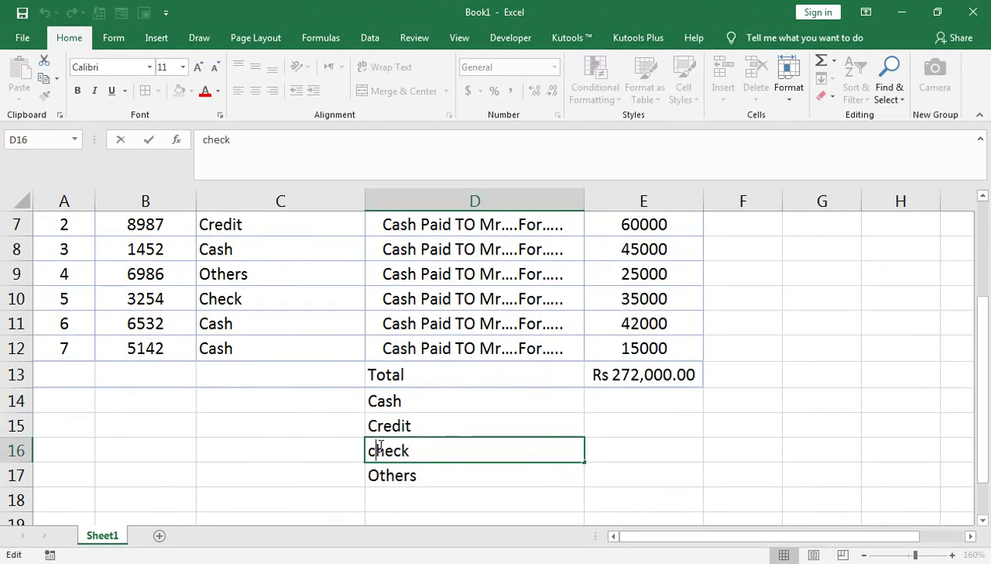
key(BackSpace)
text(C)
key(Return)
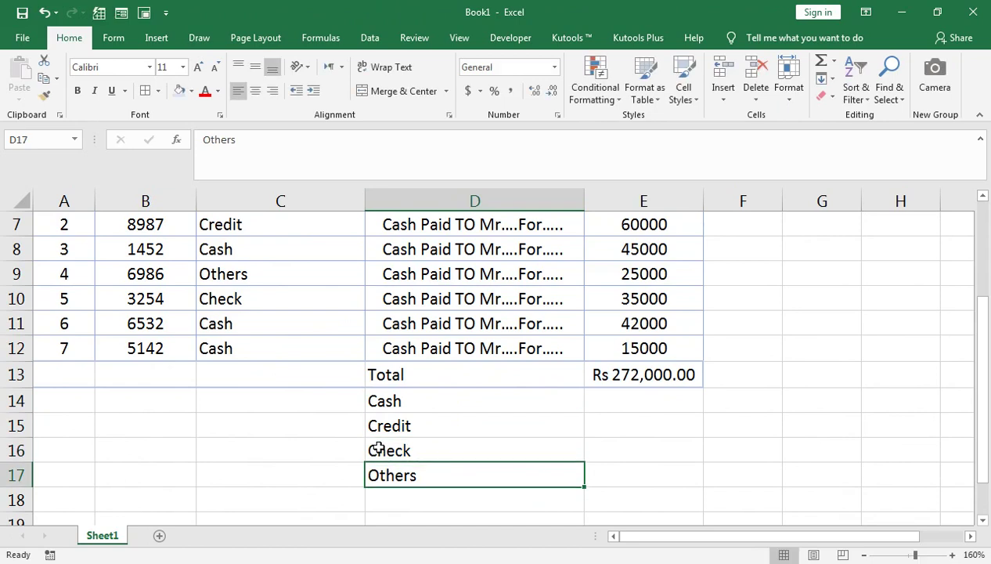
- Begin a =SUMIF( formula in E14 beside Cash
key(Up)
key(Up)
key(Right)
key(Up)
text(=SUMIF()
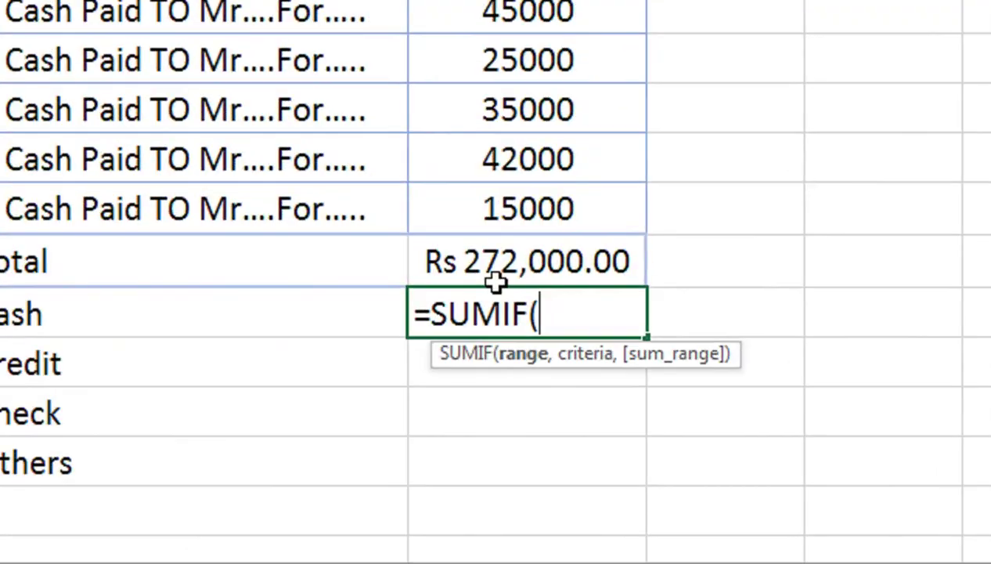
- Fill in the SUMIF arguments: range C6:C12, criterion D14, sum range E6:E12
scroll(329, 348, up, 1)
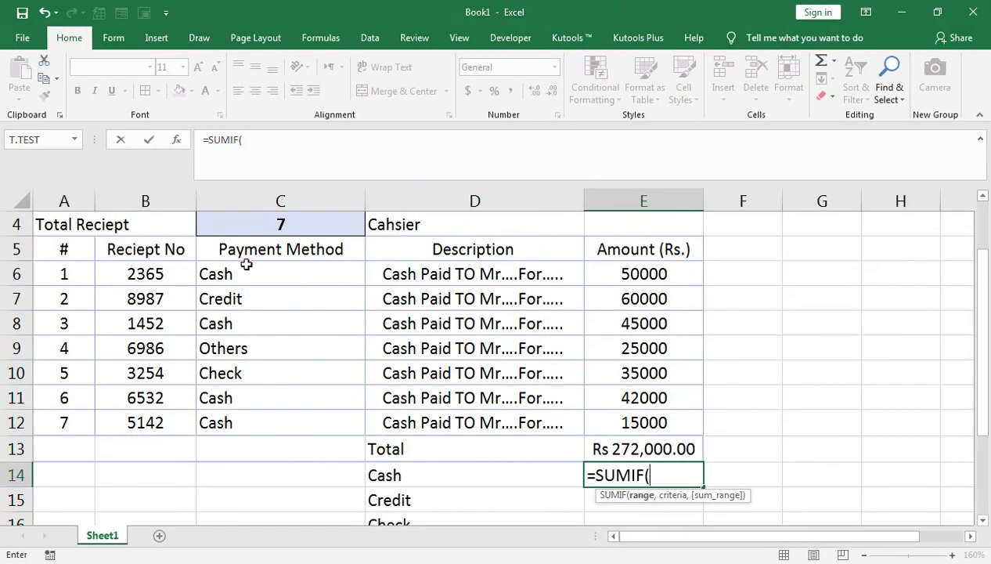
drag(246, 266, 345, 426)
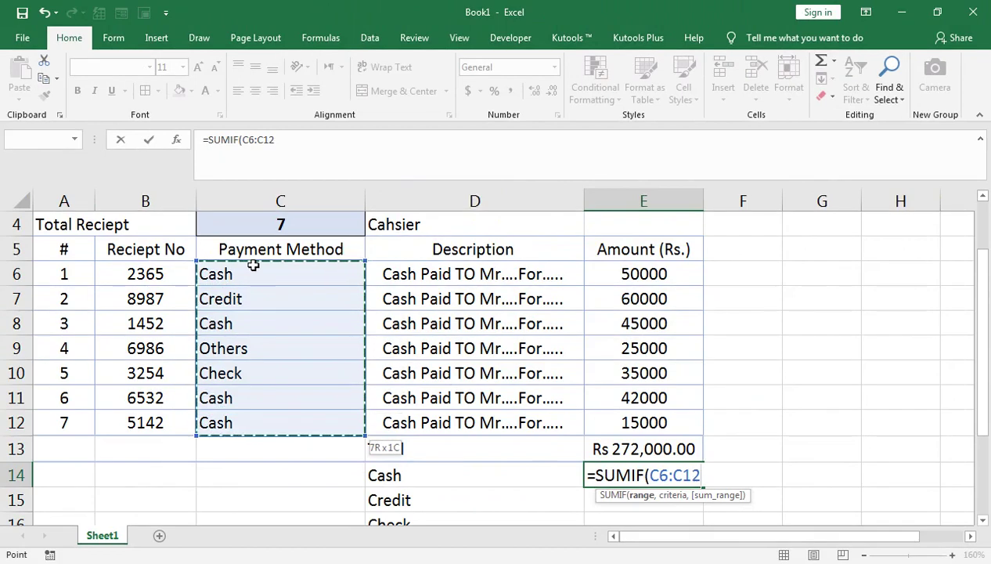
text(,)
key(Left)
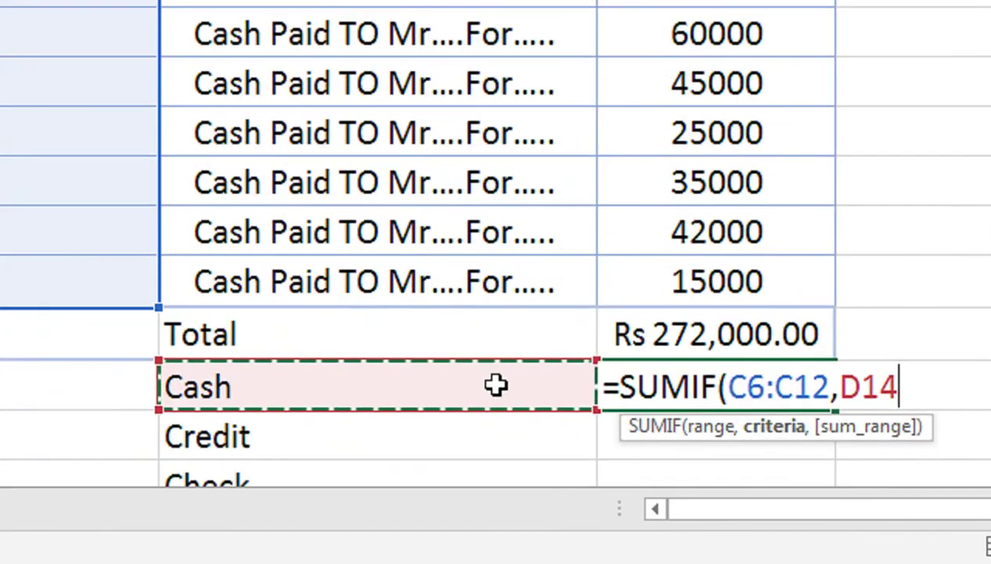
text(,)
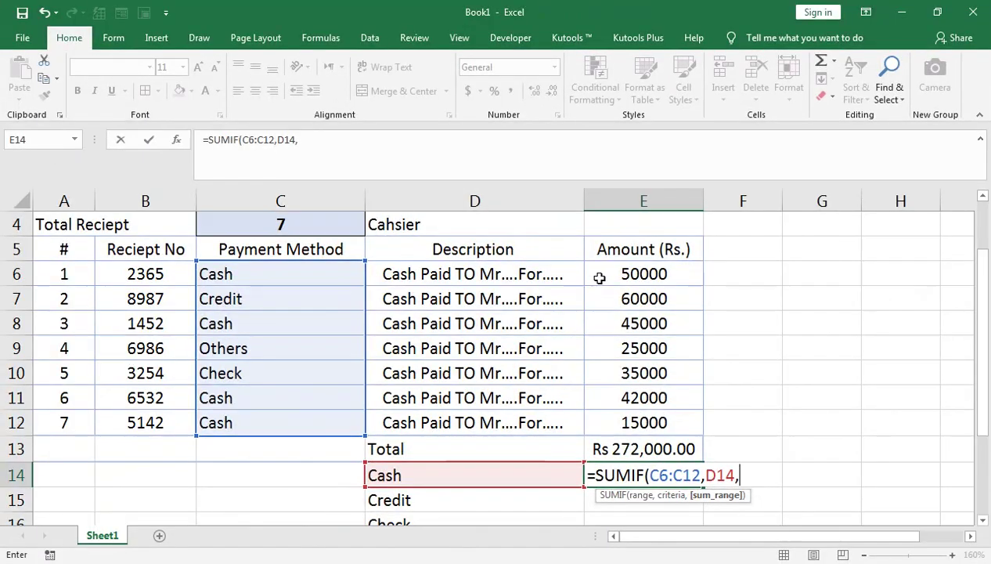
drag(601, 276, 601, 401)
drag(601, 278, 601, 422)
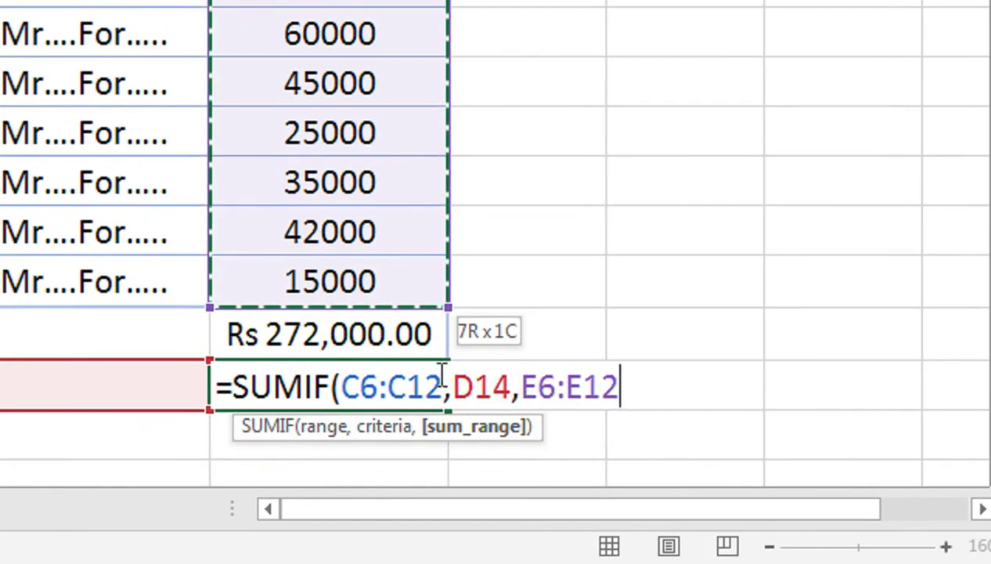
- Make both ranges absolute and commit =SUMIF($C$6:$C$12,D14,$E$6:$E$12), returning 152000
click(444, 383)
key(shift+Left)
key(shift+Left)
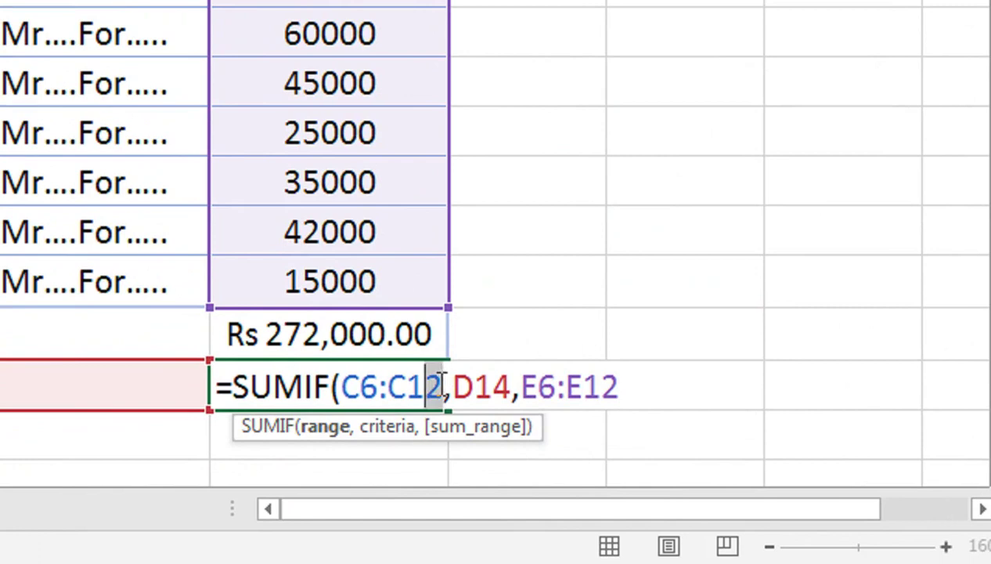
key(shift+Left)
key(shift+Left)
key(shift+Left)
key(shift+Left)
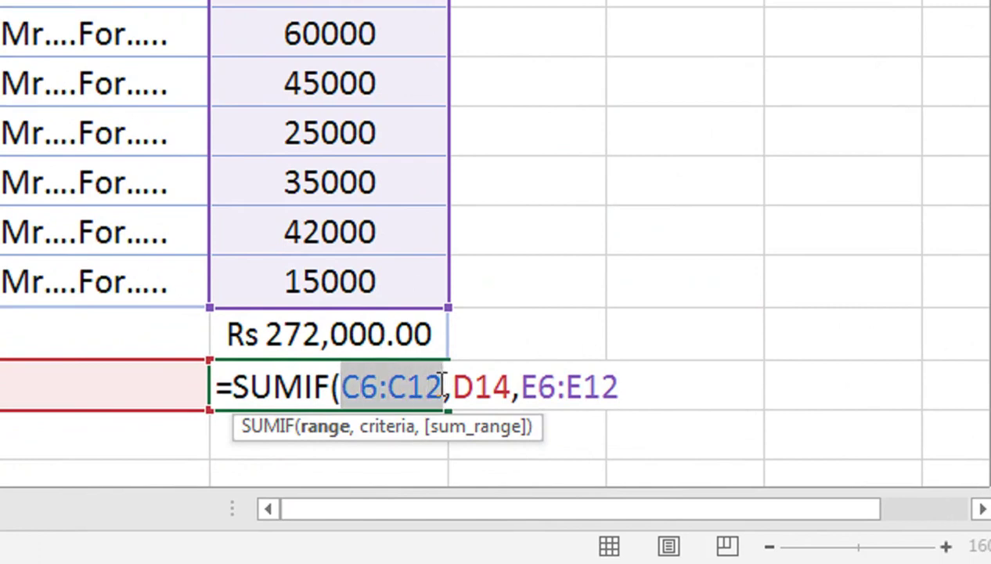
key(F4)
click(694, 388)
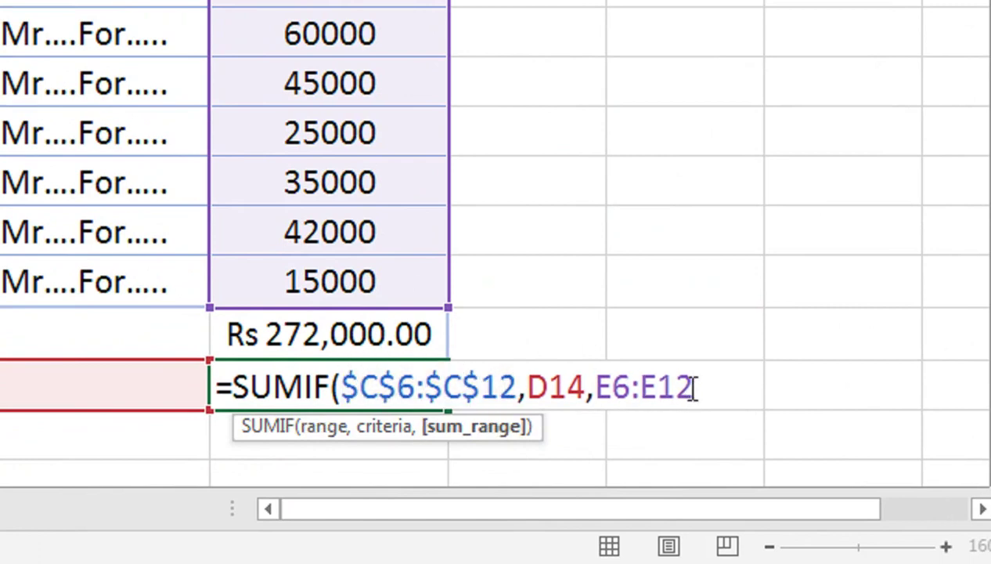
key(shift+Left)
key(shift+Left)
key(shift+Left)
key(shift+Left)
key(shift+Left)
key(F4)
text())
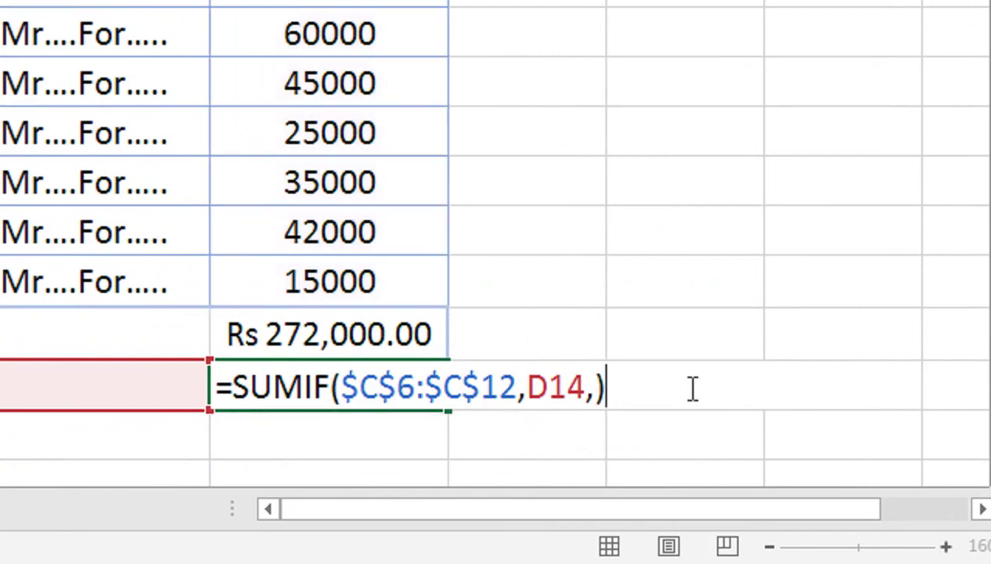
key(BackSpace)
drag(416, 284, 687, 423)
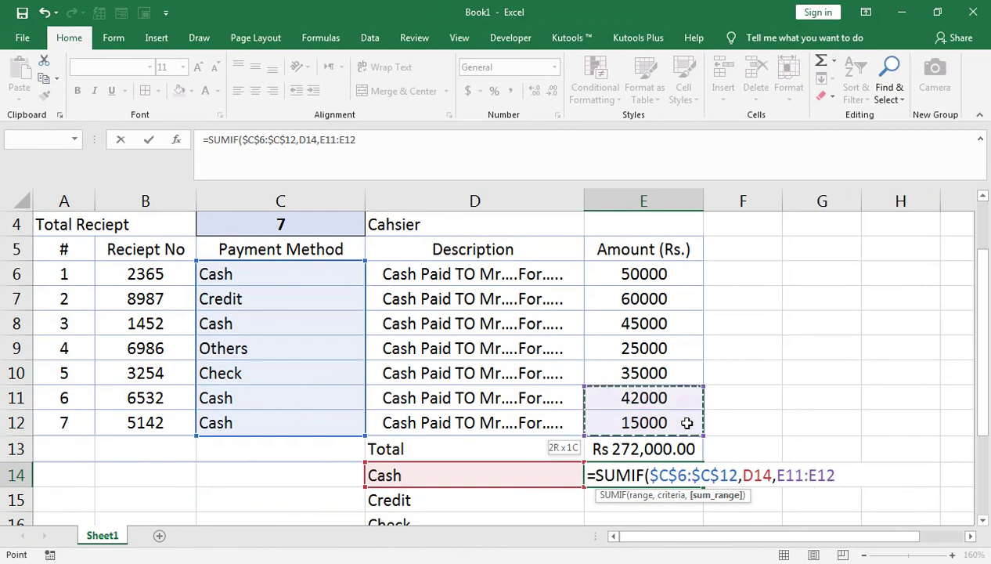
key(shift+Up)
key(shift+Up)
key(shift+Up)
key(shift+Up)
key(shift+Up)
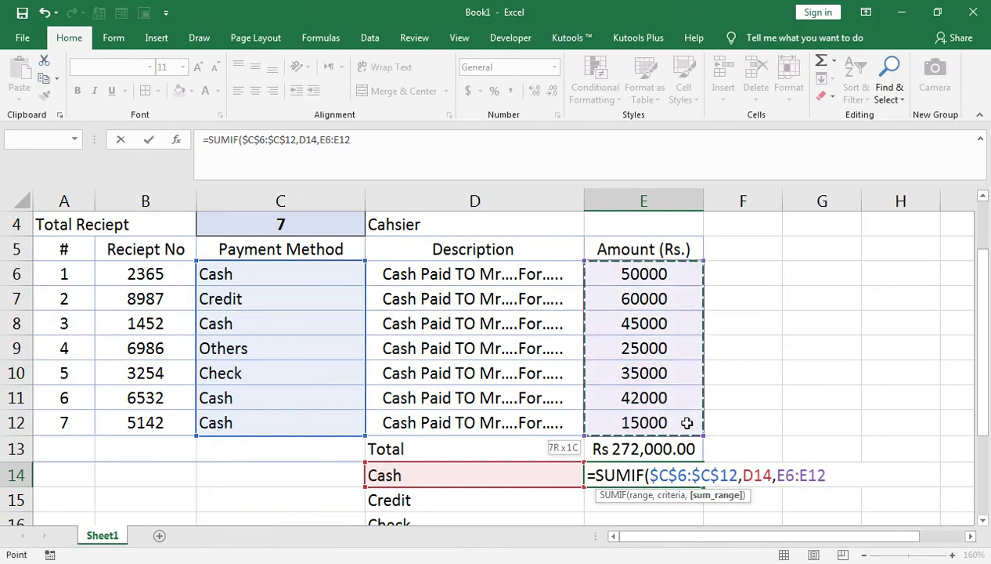
key(F4)
key(Return)
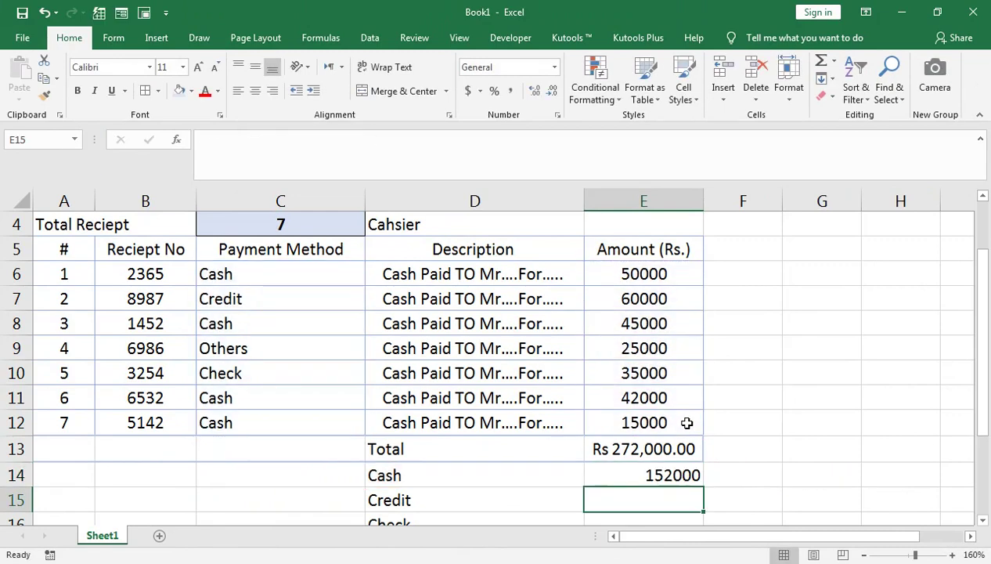
click(664, 475)
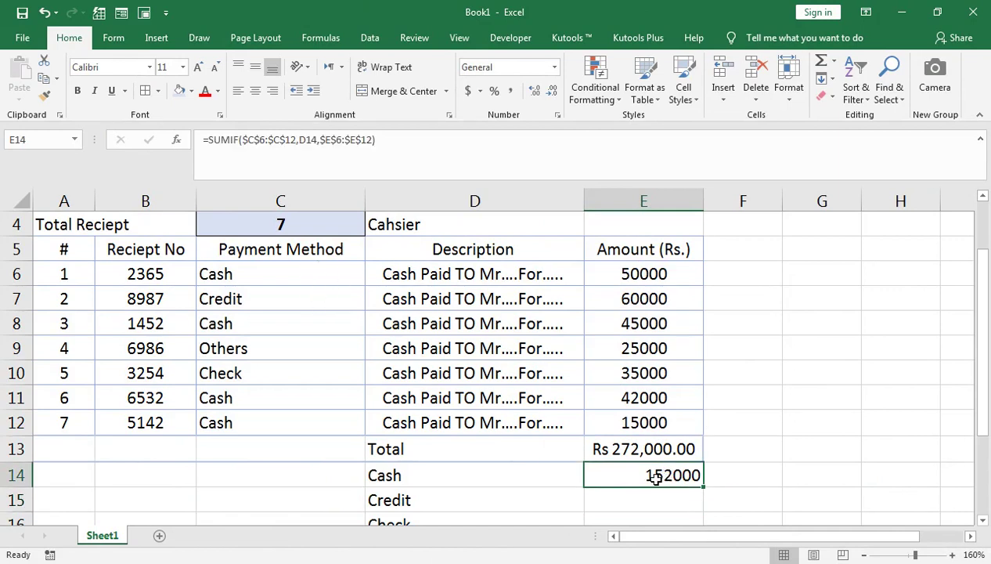
- Fill E14's SUMIF down to E17 for Credit, Check and Others
scroll(391, 499, down, 1)
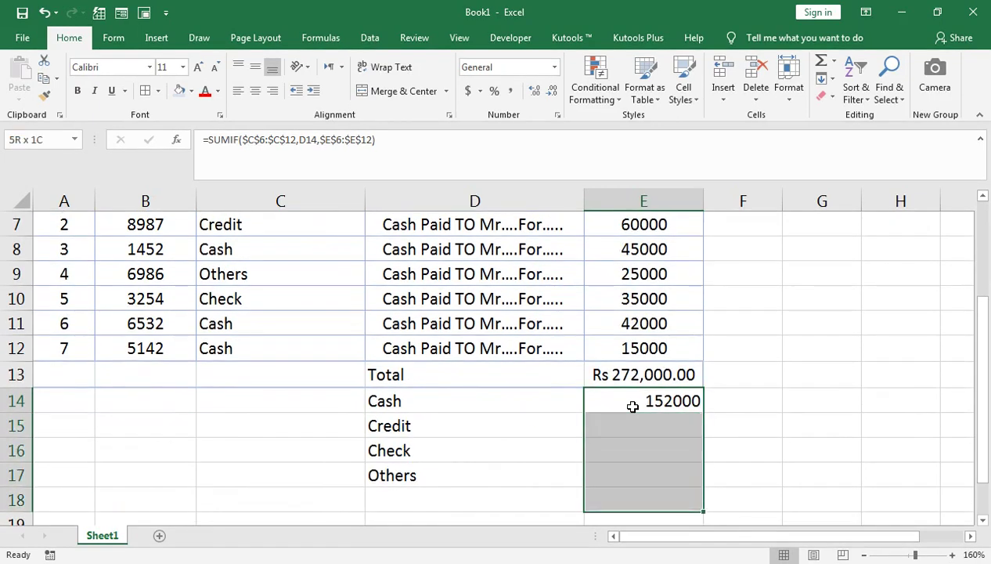
drag(703, 412, 703, 479)
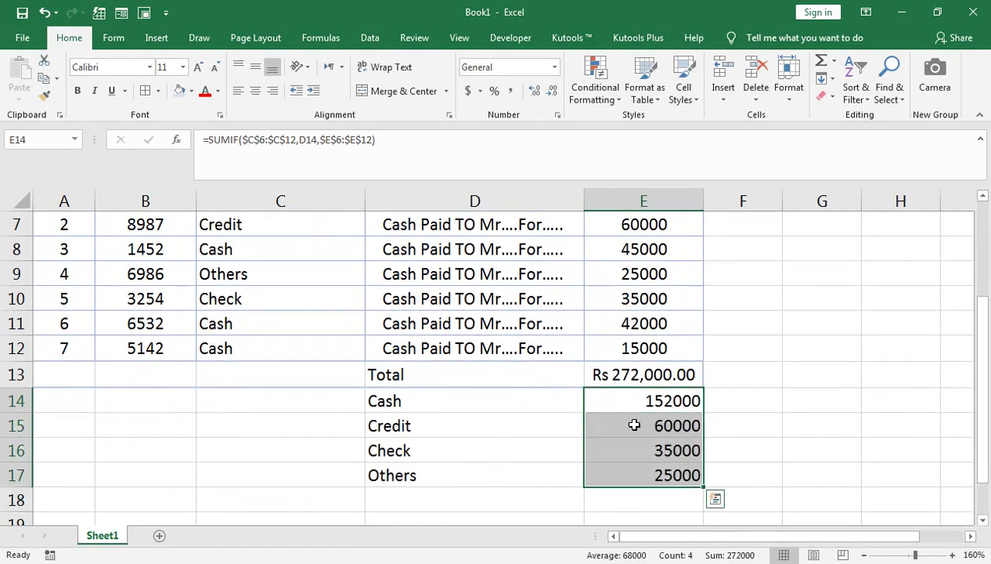
click(639, 502)
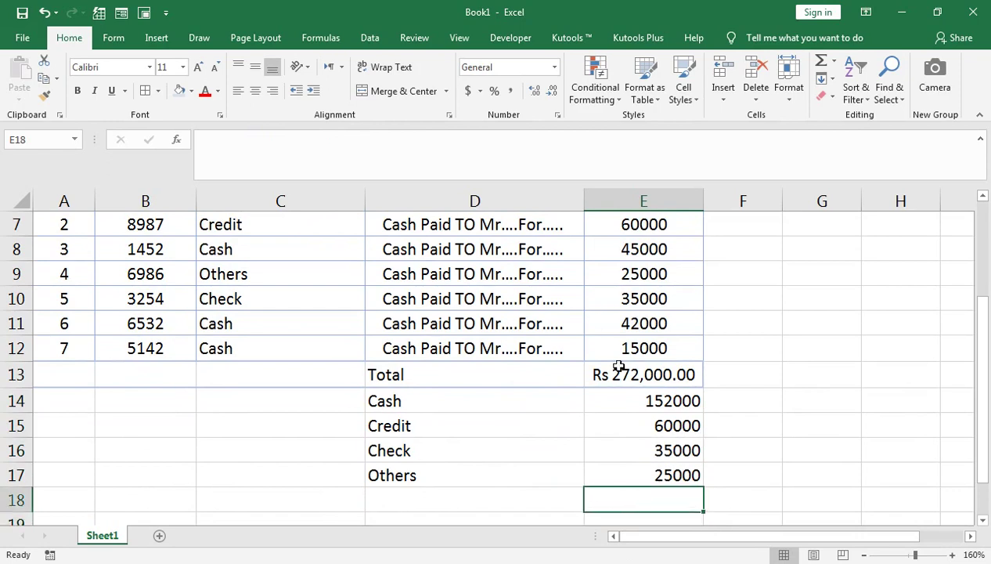
- Add a SUM of the method totals in E18, then delete it again
click(493, 496)
key(Tab)
key(alt+equal)
key(Return)
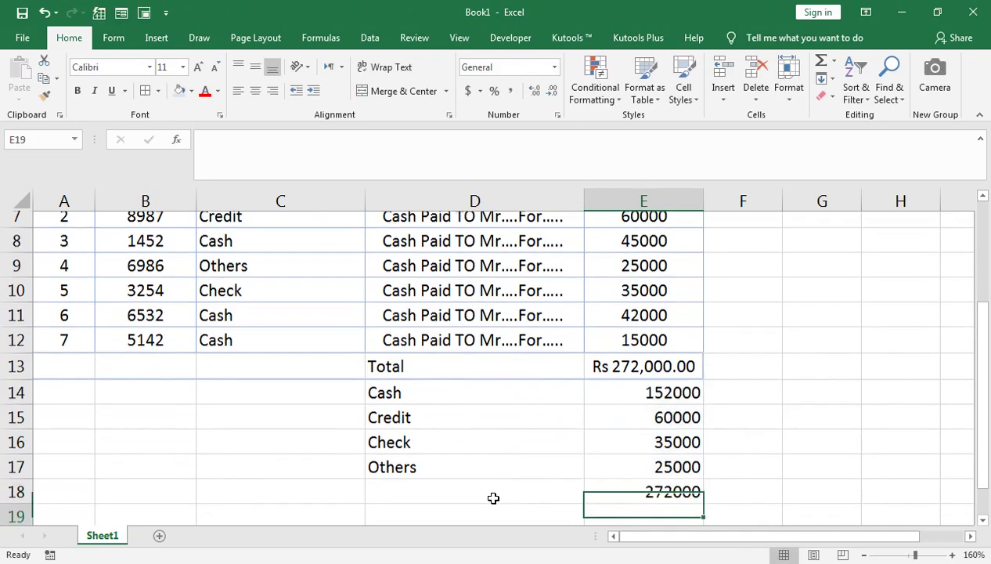
key(Up)
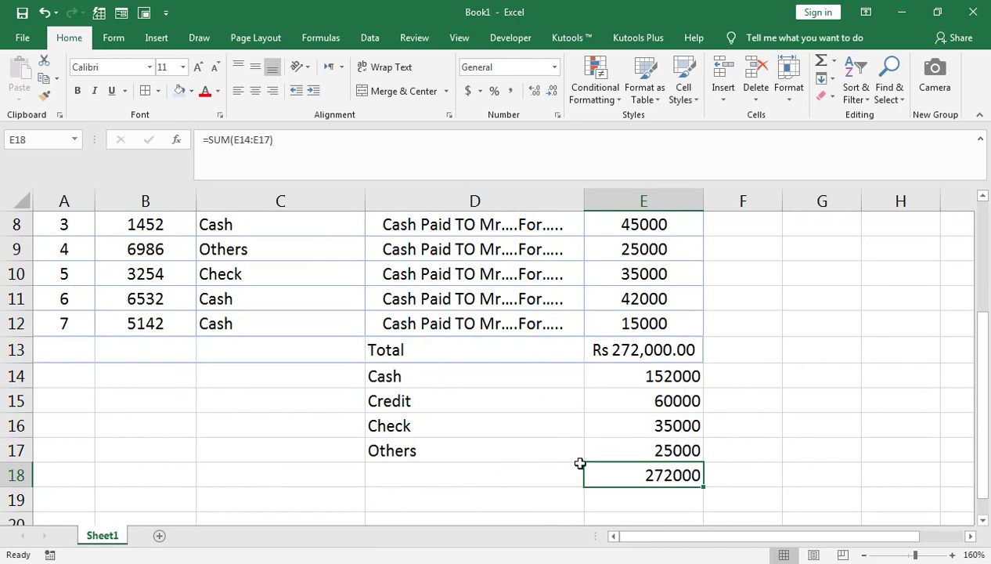
key(Delete)
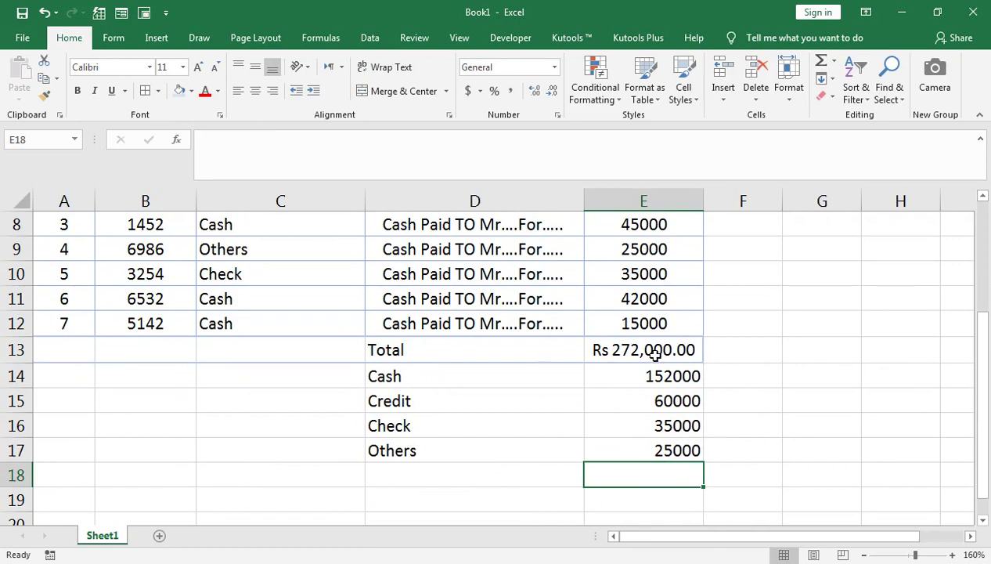
key(Left)
key(Left)
key(Right)
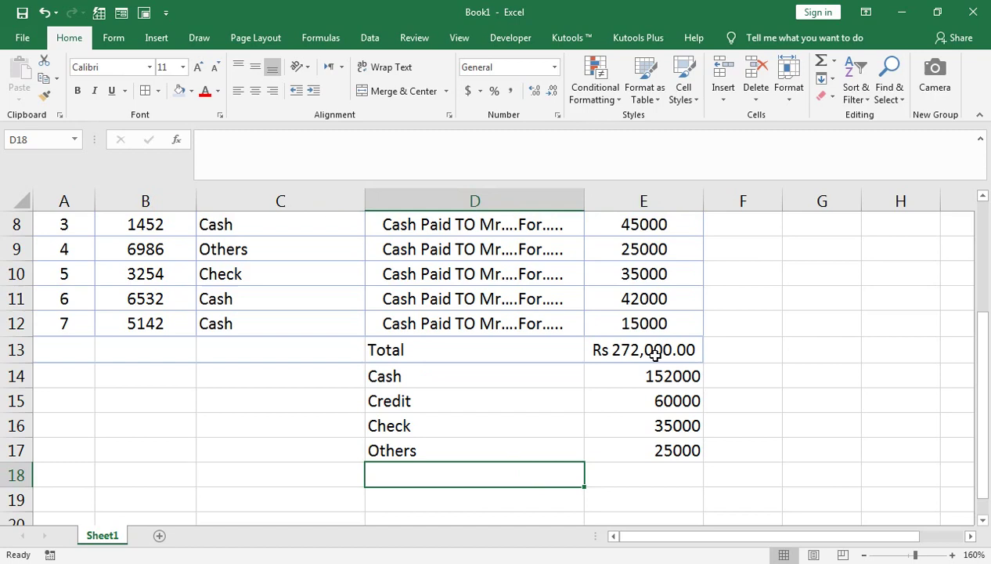
- Check the receipt numbers down column B to the end of the table
key(Up)
key(Up)
key(Up)
key(Up)
key(Left)
key(Left)
key(Left)
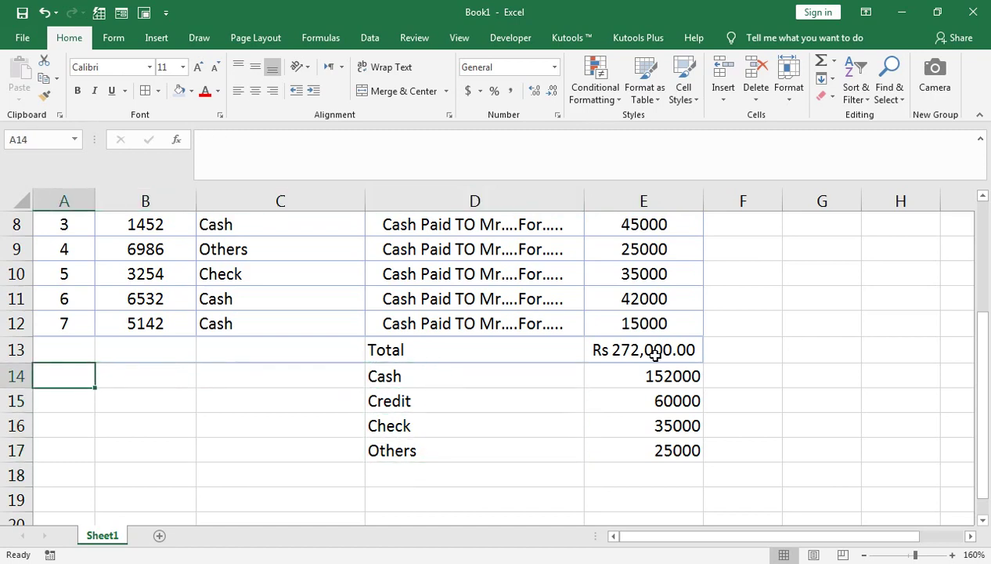
key(Right)
key(Up)
key(Up)
key(Up)
key(Up)
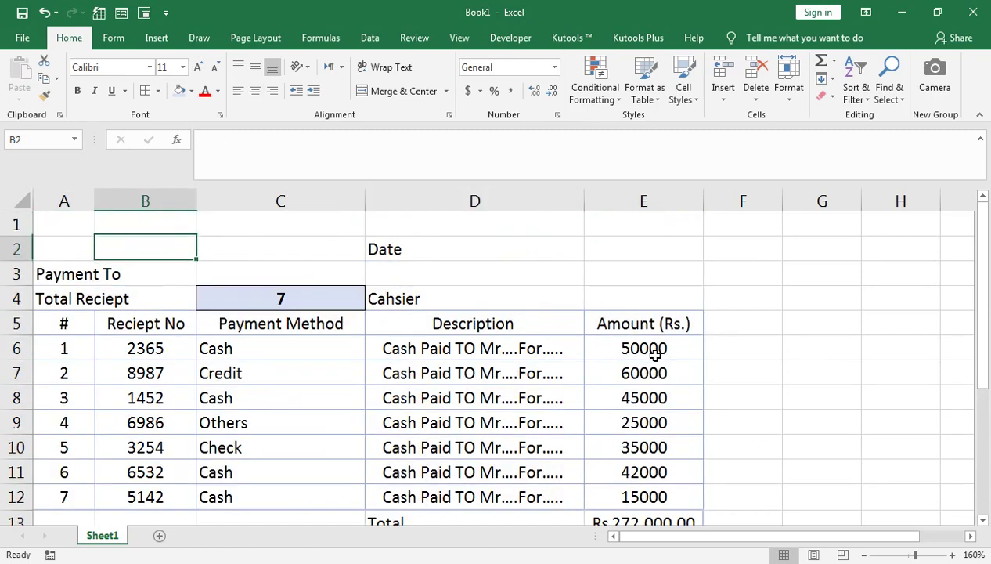
key(Down)
key(Down)
key(Down)
key(Down)
key(ctrl+Down)
key(Down)
key(Down)
key(Down)
key(Down)
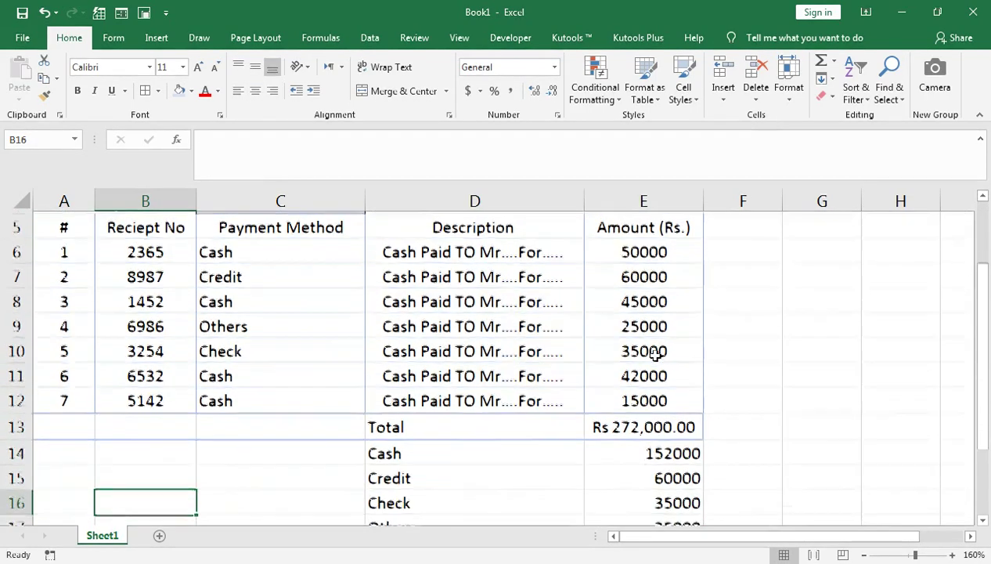
key(Down)
key(Down)
key(Up)
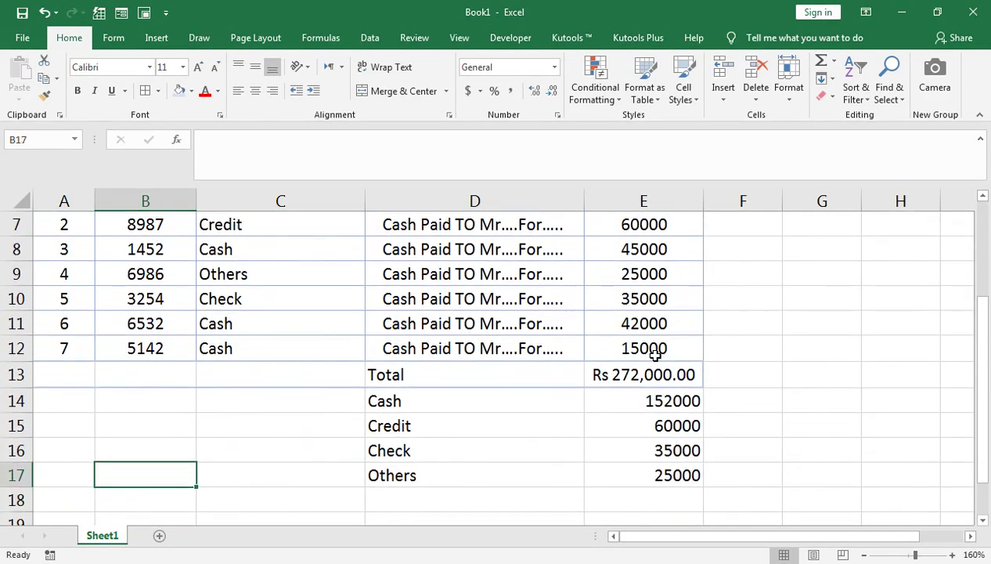
- Select the Cash/Credit/Check/Others summary block D14:E17 and take it for moving
key(Right)
key(Right)
key(Up)
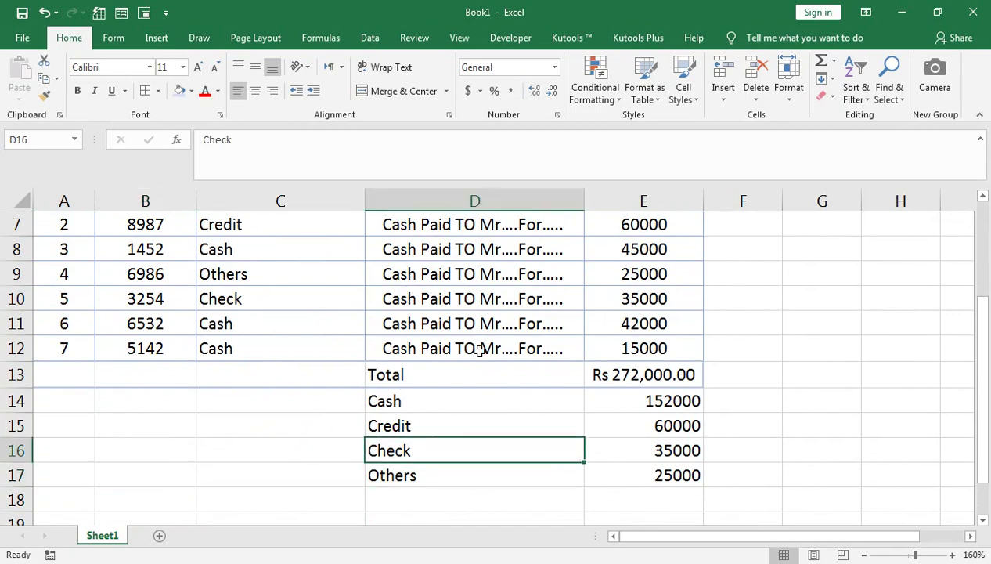
key(Up)
key(Up)
key(shift+Right)
key(shift+Down)
key(shift+Down)
key(shift+Down)
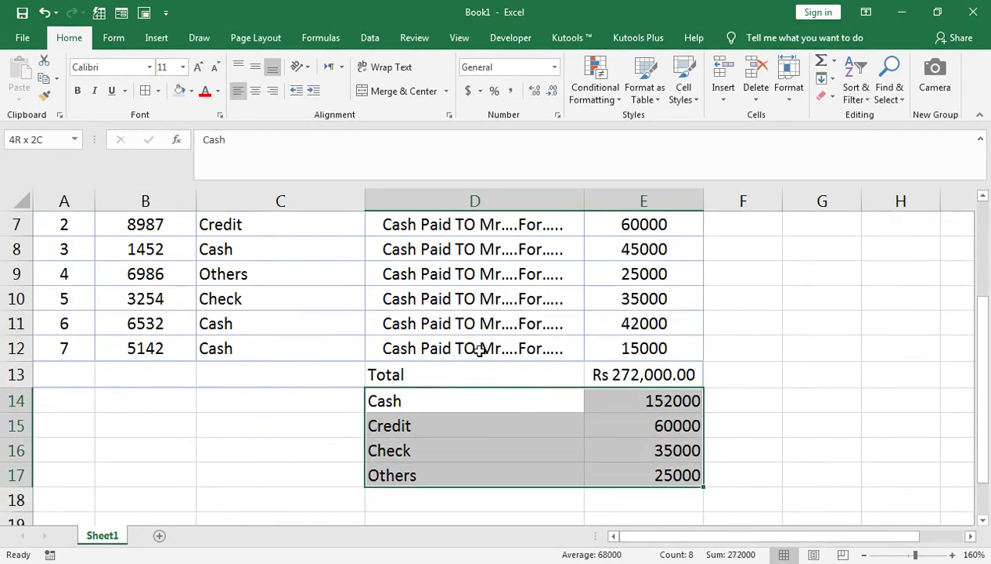
key(ctrl+c)
- Place the summary block at G6 beside the payment table
key(Right)
key(Right)
key(Up)
key(Up)
key(Up)
key(Up)
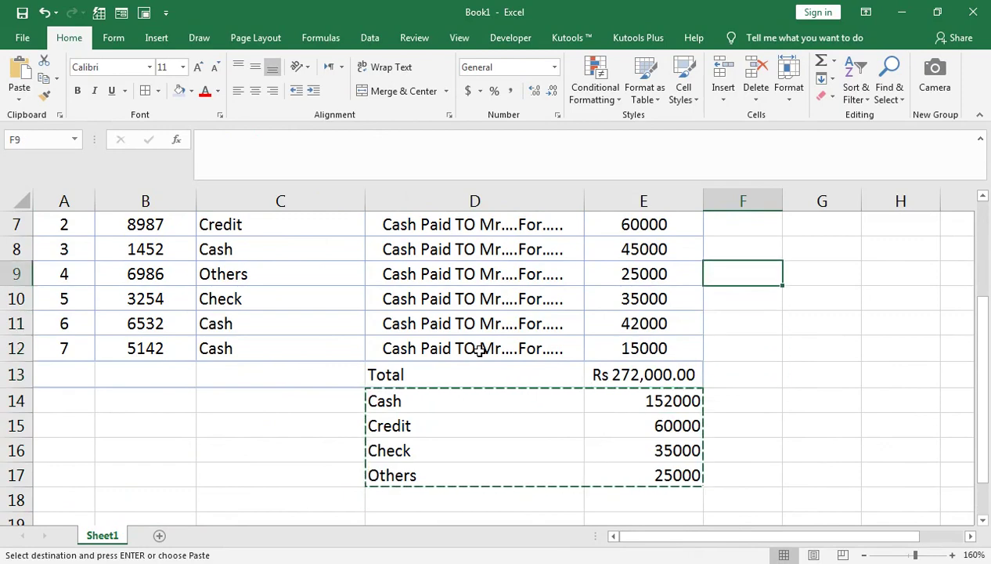
key(Up)
key(Up)
key(Up)
key(Up)
key(Up)
key(Up)
key(Right)
key(Down)
key(Down)
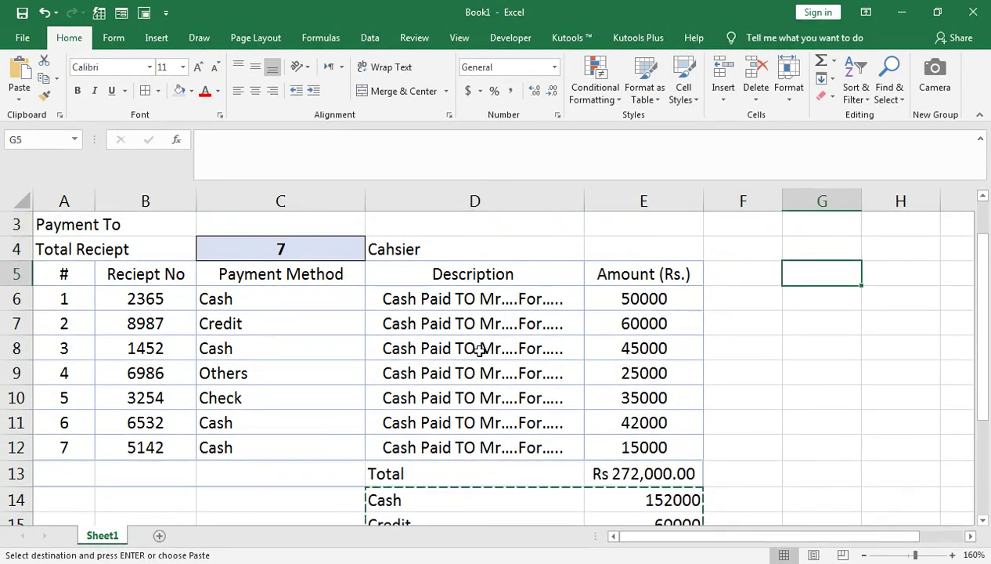
key(Down)
key(Return)
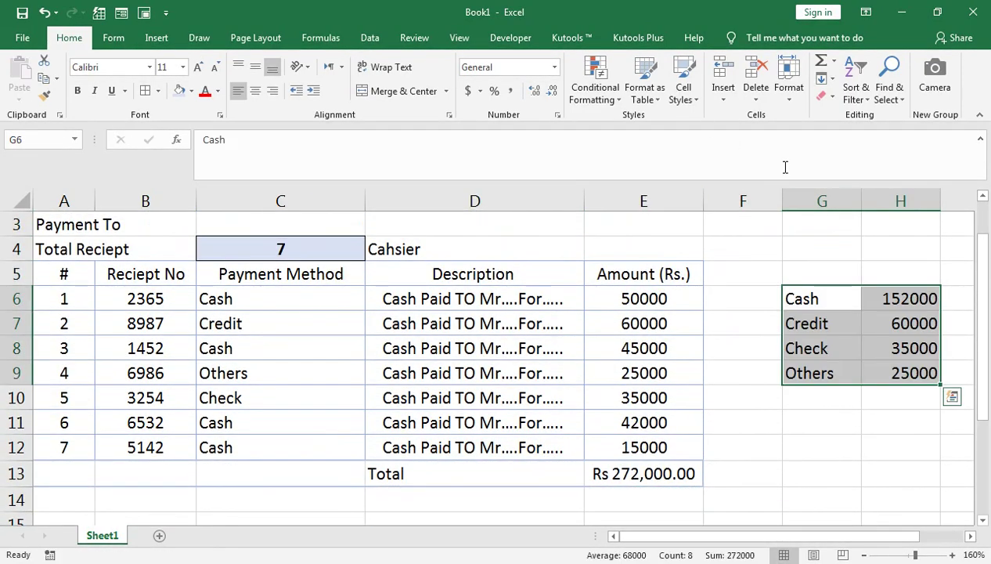
- Narrow column F to a slim gap between the table and summary
drag(782, 202, 721, 204)
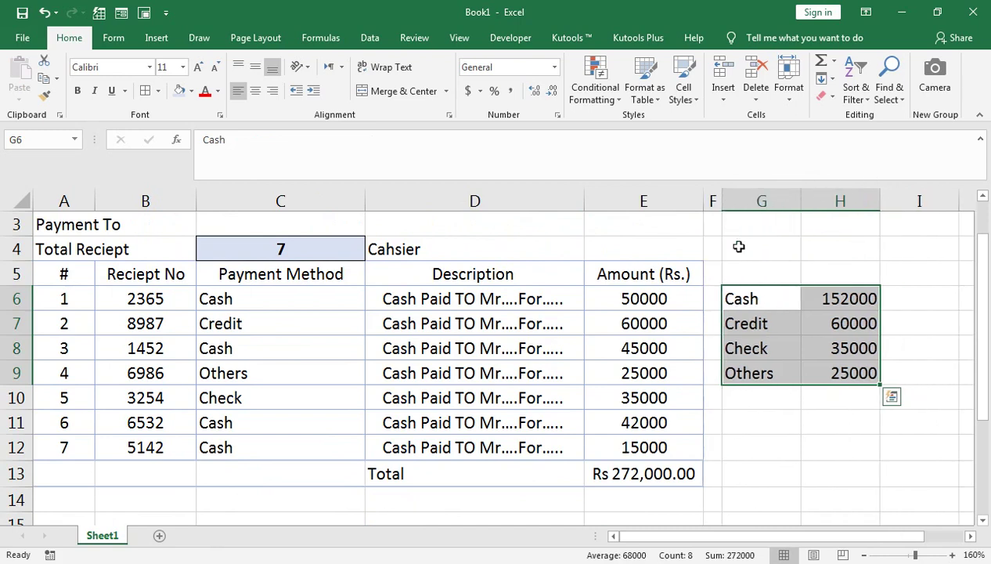
scroll(757, 354, up, 2)
click(731, 351)
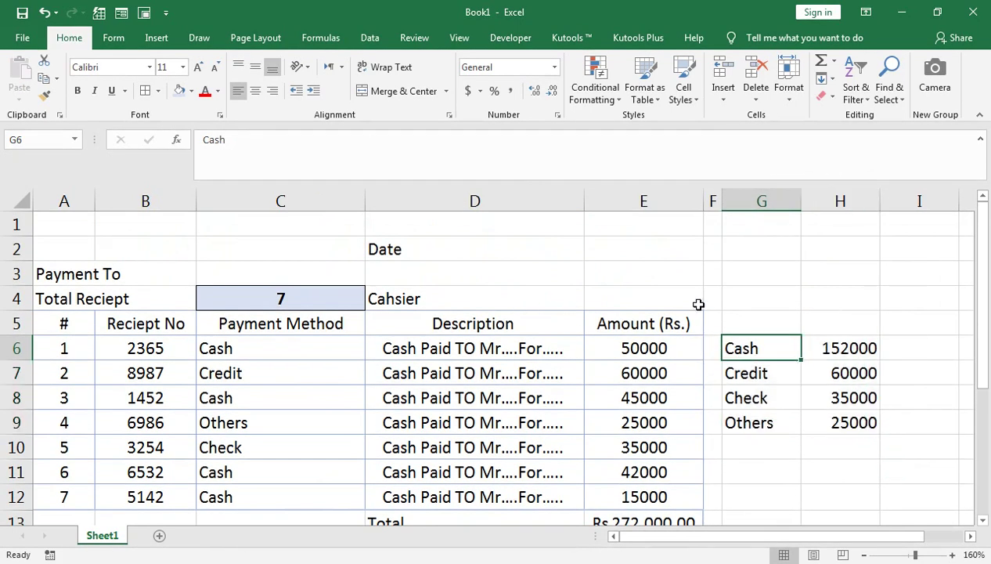
scroll(399, 337, down, 3)
- Enter =TODAY() in E2 and format it as a d-mmm-yy date (5-Oct-20)
scroll(399, 337, up, 3)
click(451, 250)
click(643, 250)
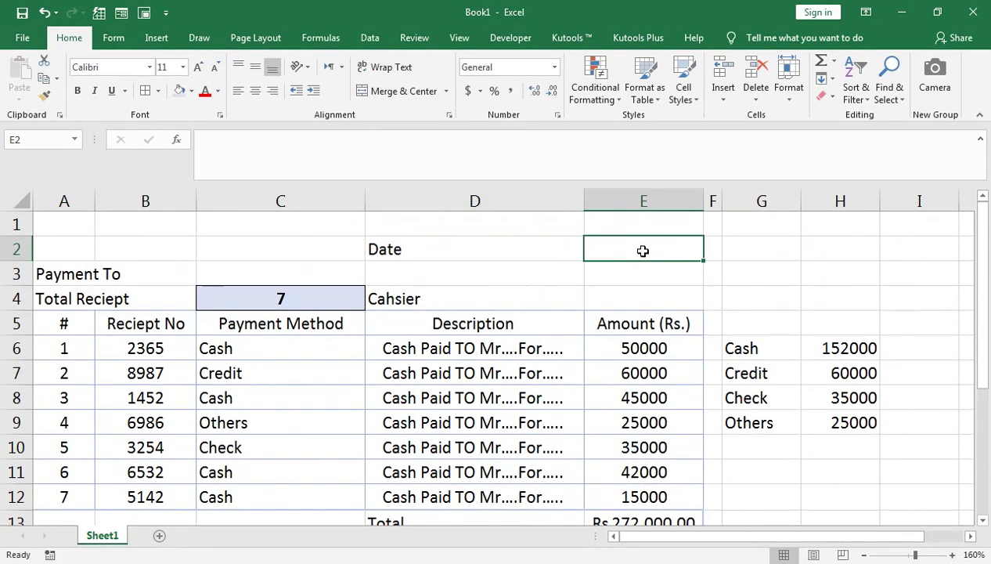
text(=today())
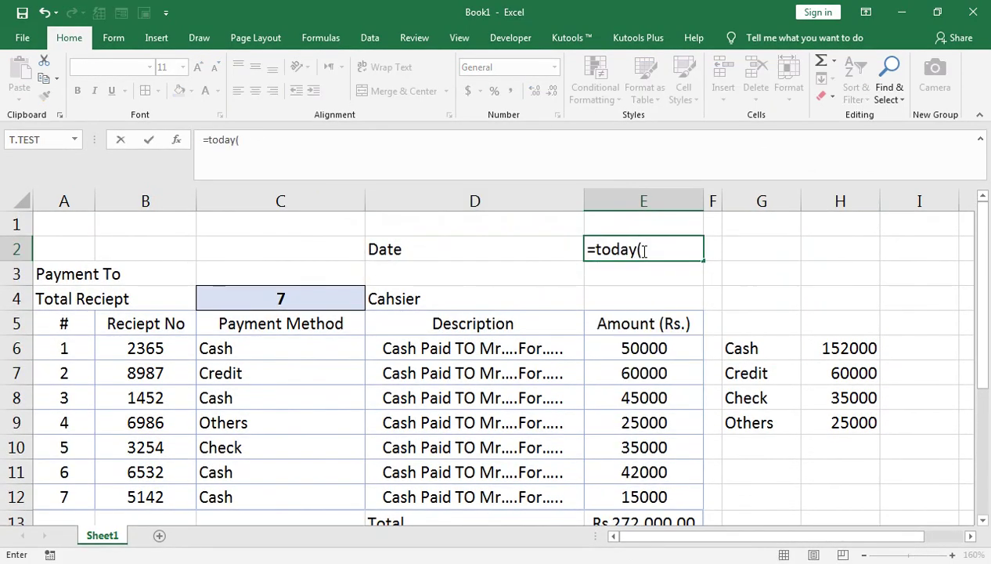
key(Return)
click(642, 249)
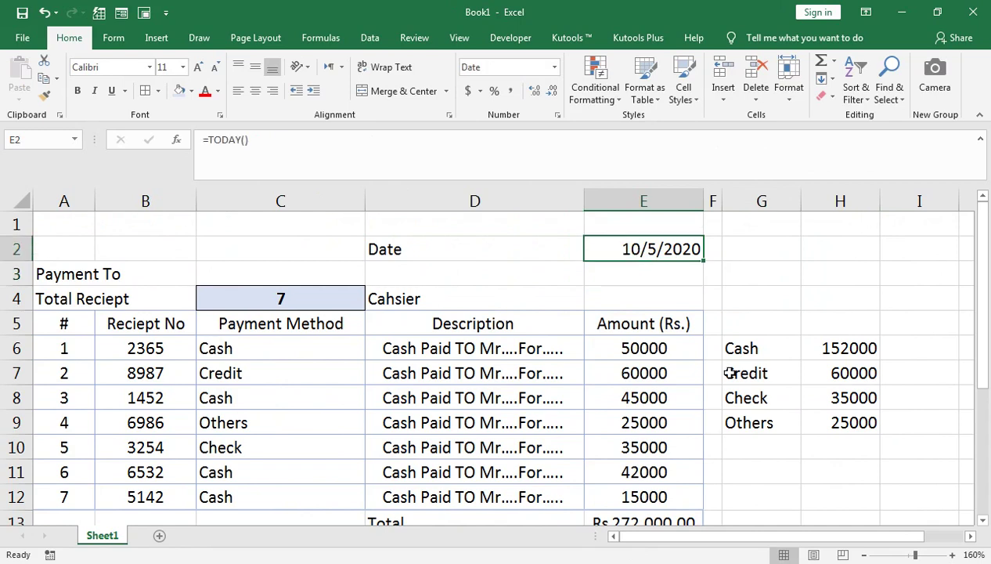
key(ctrl+shift+3)
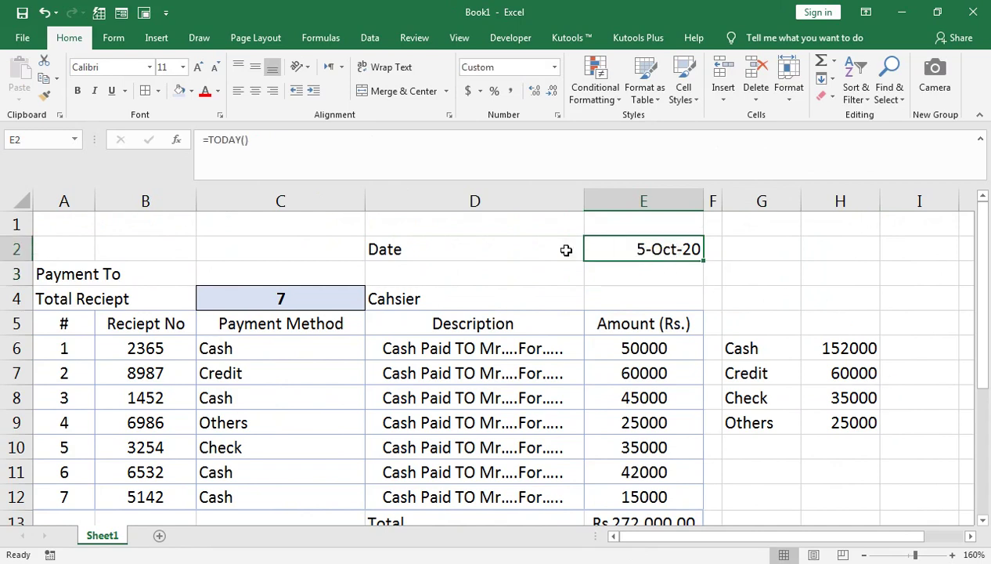
- Move the selection down past the Total row to cell A16 below the table
click(553, 252)
scroll(265, 485, down, 1)
click(452, 474)
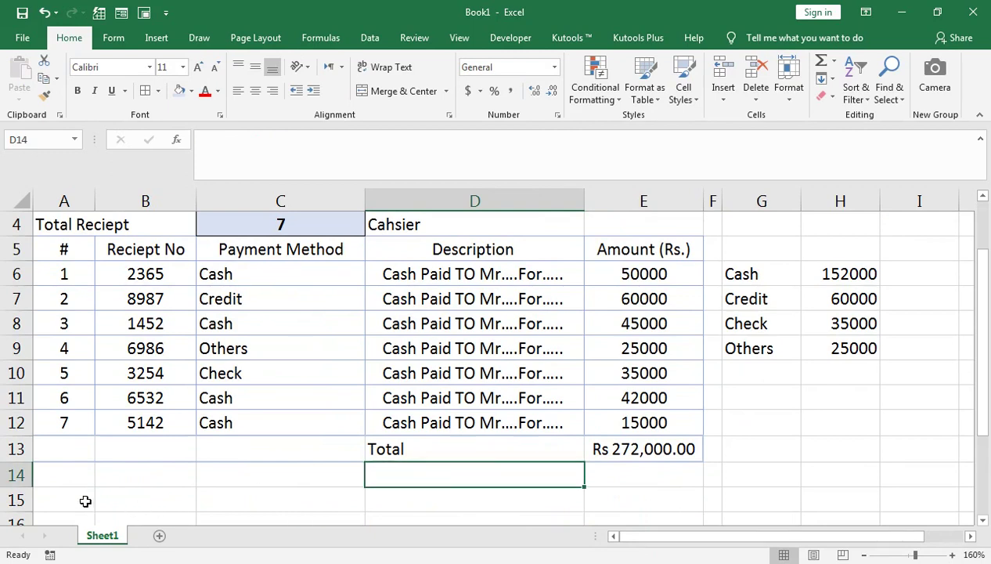
scroll(90, 498, down, 1)
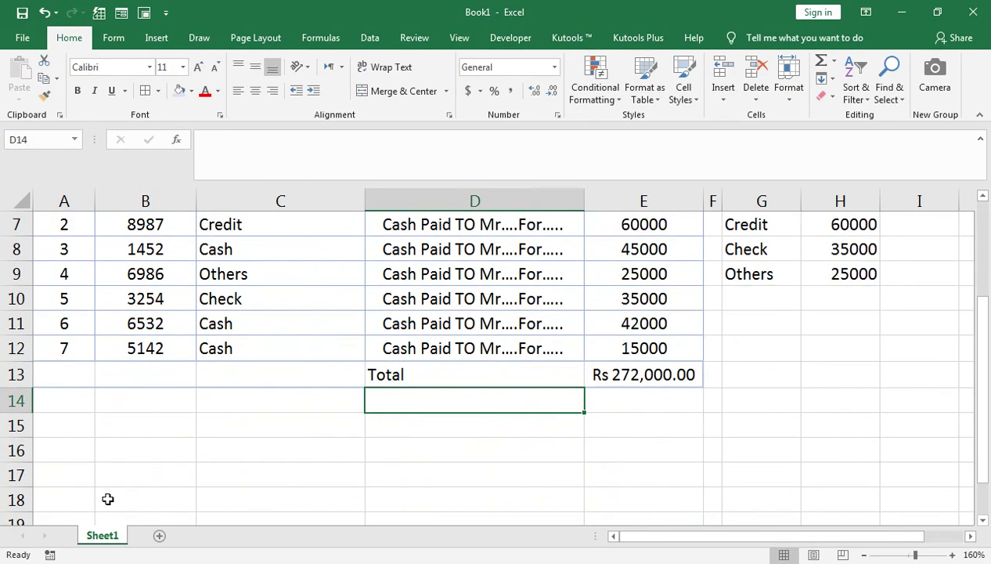
click(78, 450)
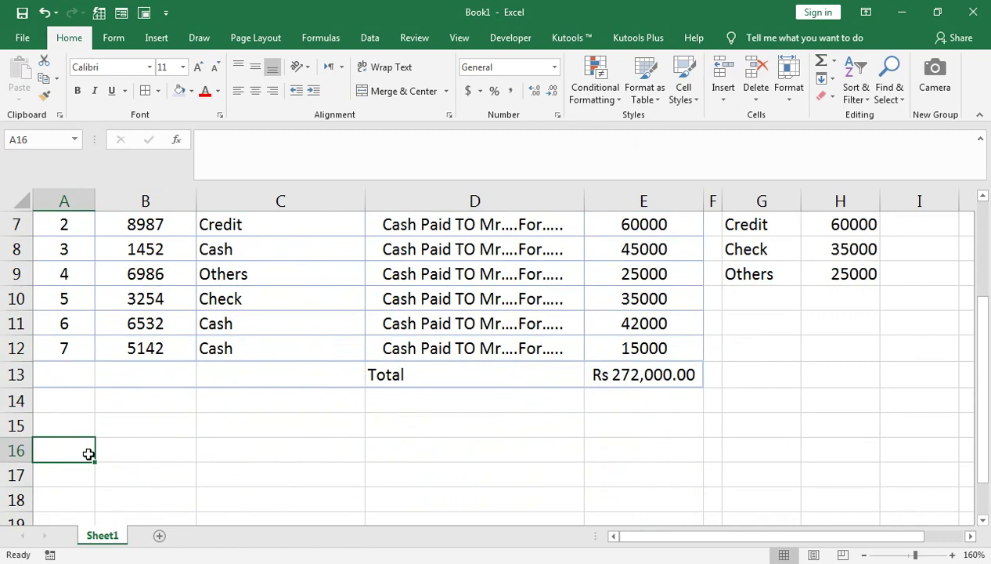
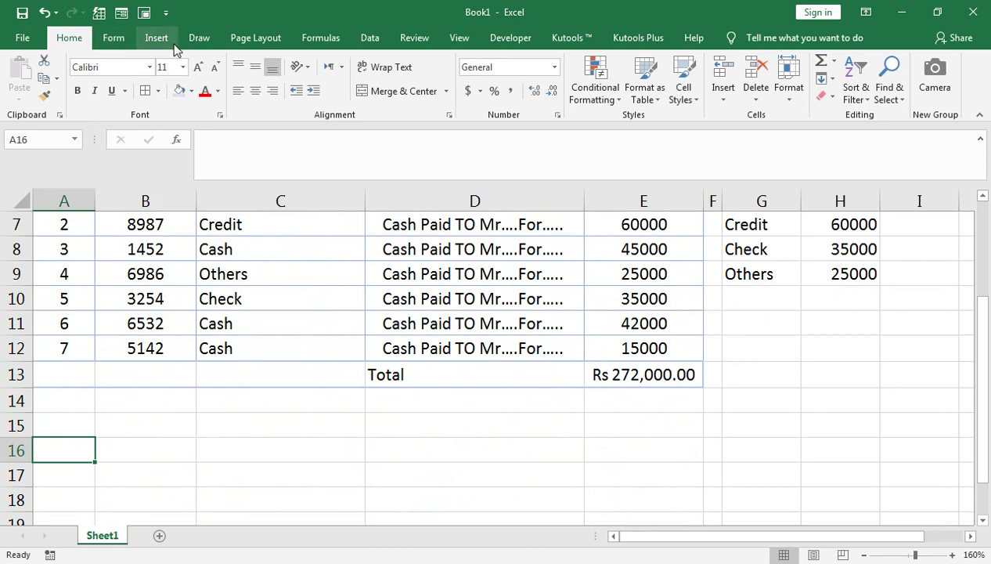
- Insert a plain-style WordArt box on the sheet
click(156, 38)
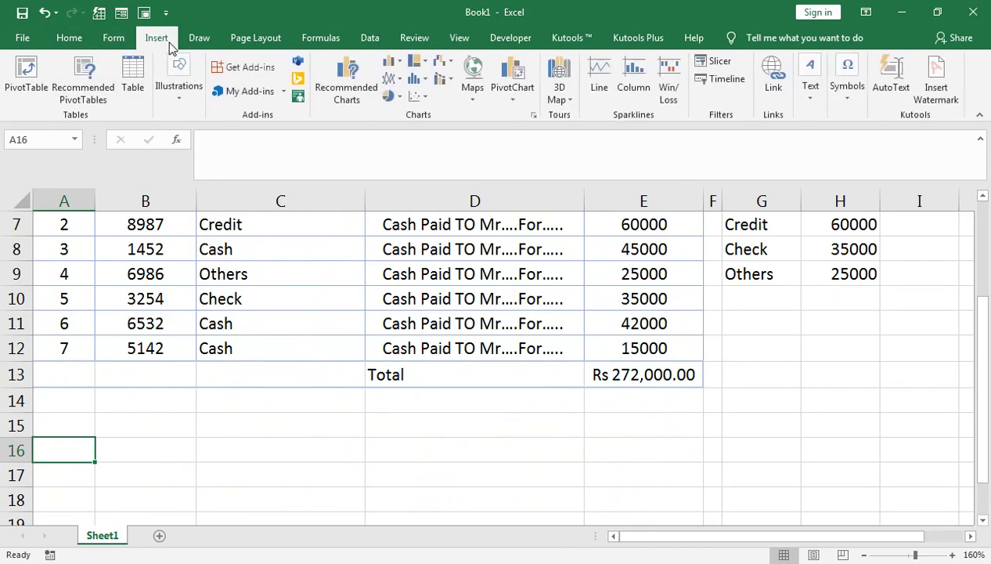
click(809, 90)
click(890, 168)
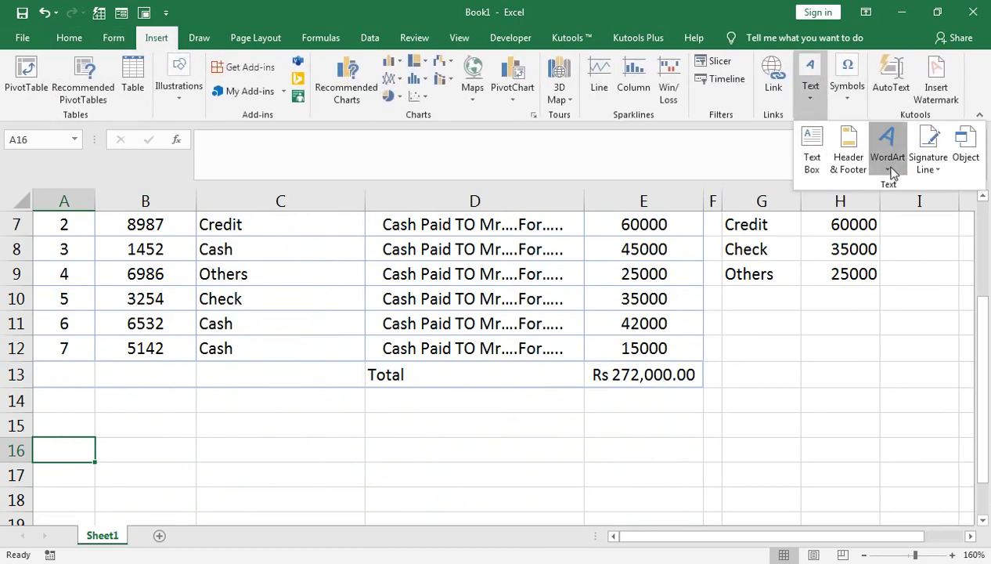
click(779, 200)
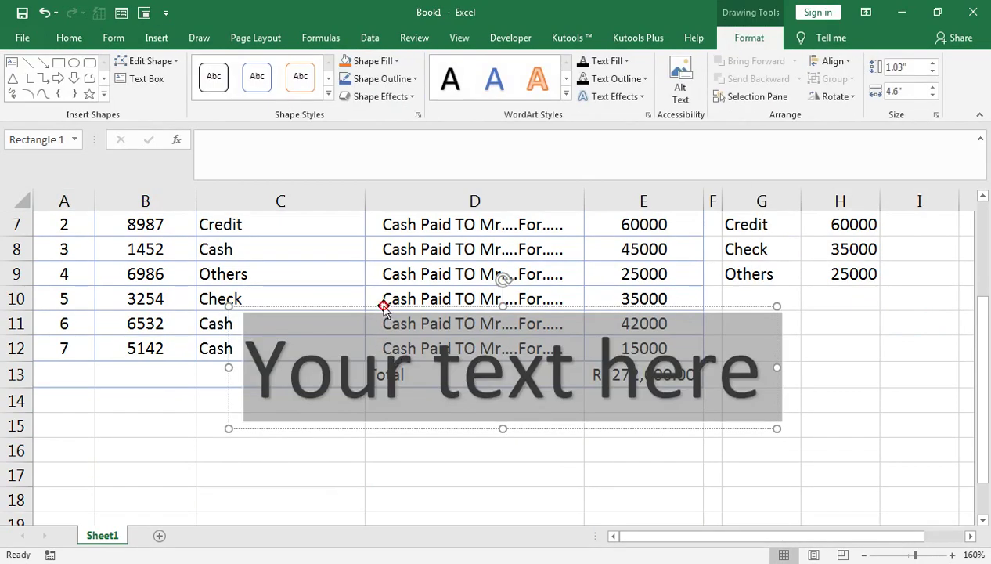
- Move the WordArt below the table under columns A–C and select its placeholder text
drag(386, 306, 352, 345)
click(188, 395)
click(115, 433)
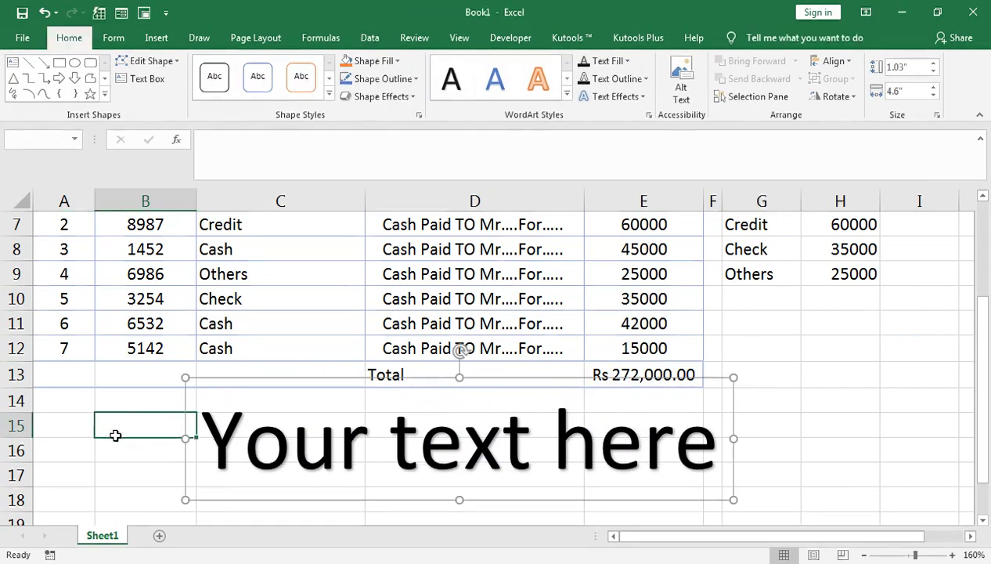
click(301, 387)
drag(299, 380, 123, 406)
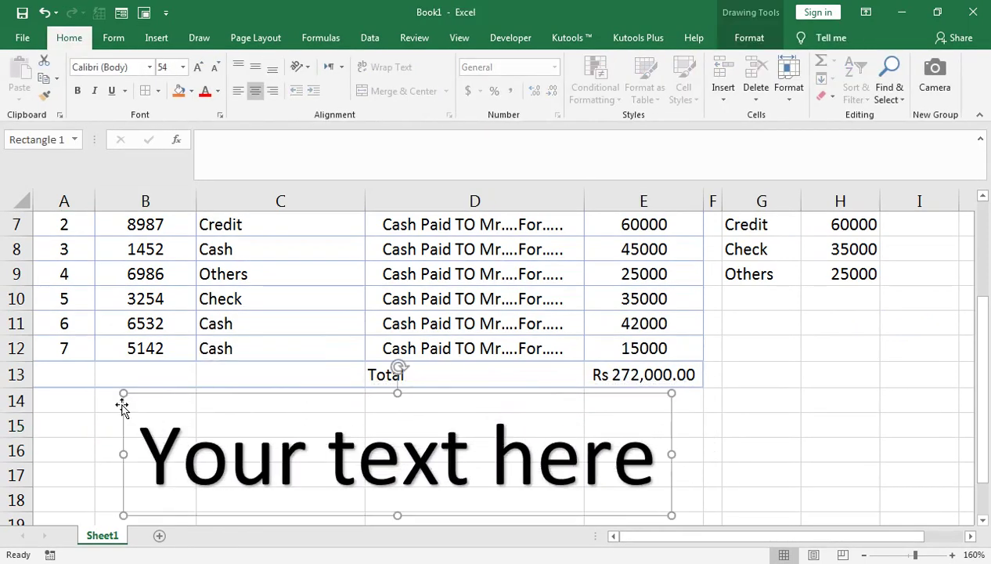
drag(441, 515, 350, 510)
click(261, 478)
key(ctrl+a)
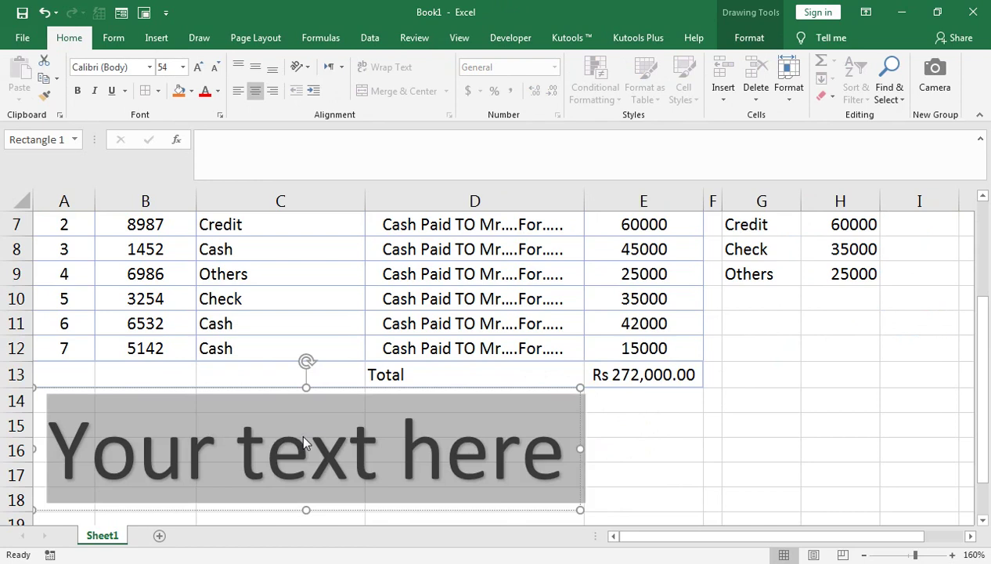
- Replace the WordArt text with PAYMENT BY and reduce its font size
text(PAYMENT )
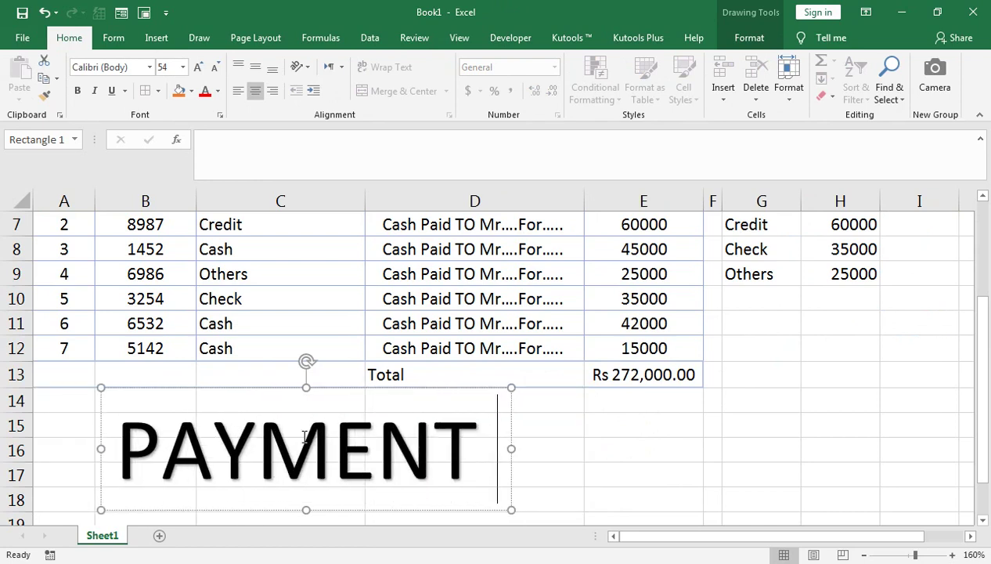
text(BY)
key(ctrl+a)
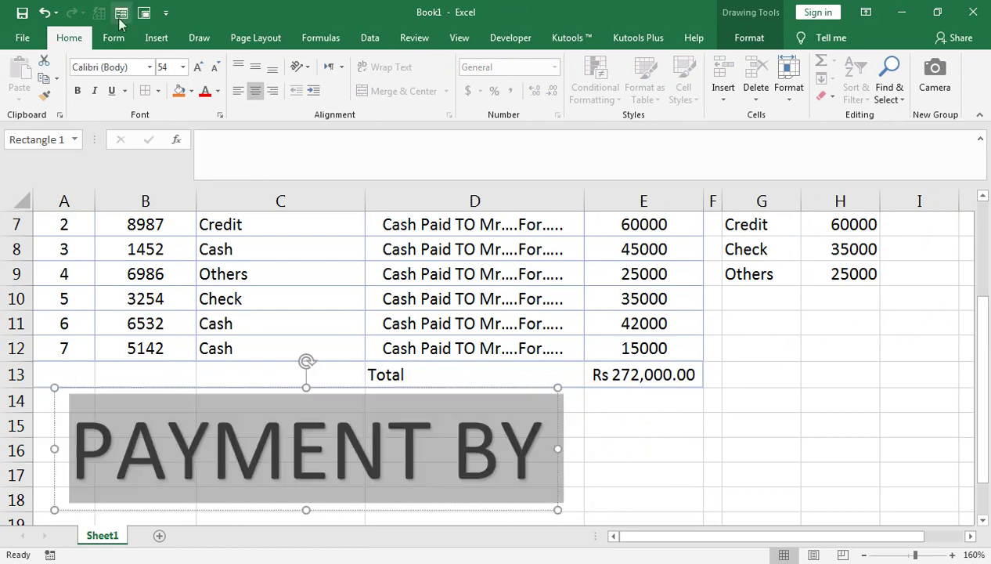
click(216, 69)
click(216, 70)
click(217, 69)
click(216, 70)
click(216, 69)
click(216, 70)
click(216, 70)
click(216, 70)
click(216, 69)
click(216, 70)
click(216, 70)
- Position PAYMENT BY at rows 16–17 near column A and shrink it to 12 pt
drag(389, 440, 343, 445)
click(250, 474)
click(253, 417)
drag(305, 395, 171, 441)
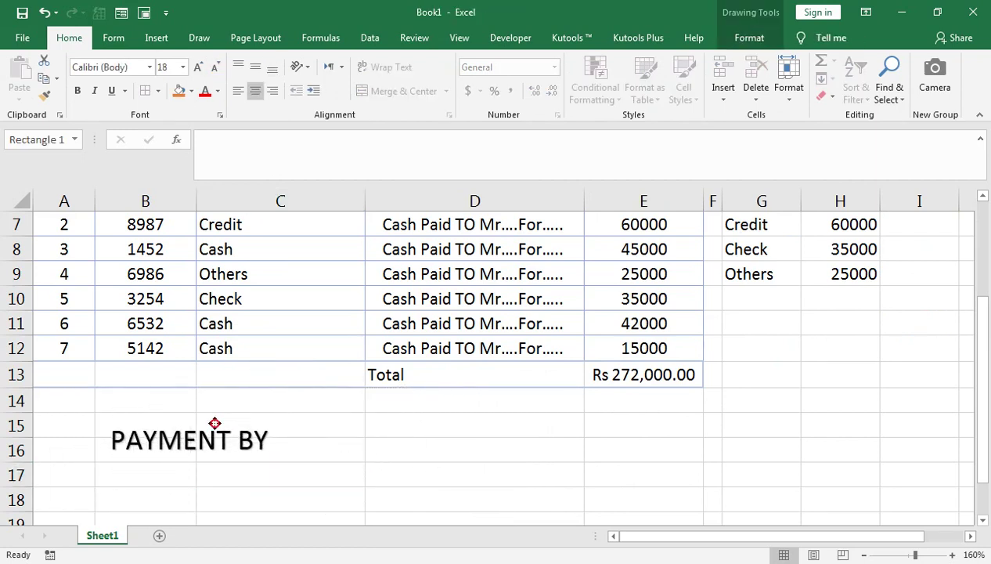
click(217, 70)
click(216, 70)
click(216, 70)
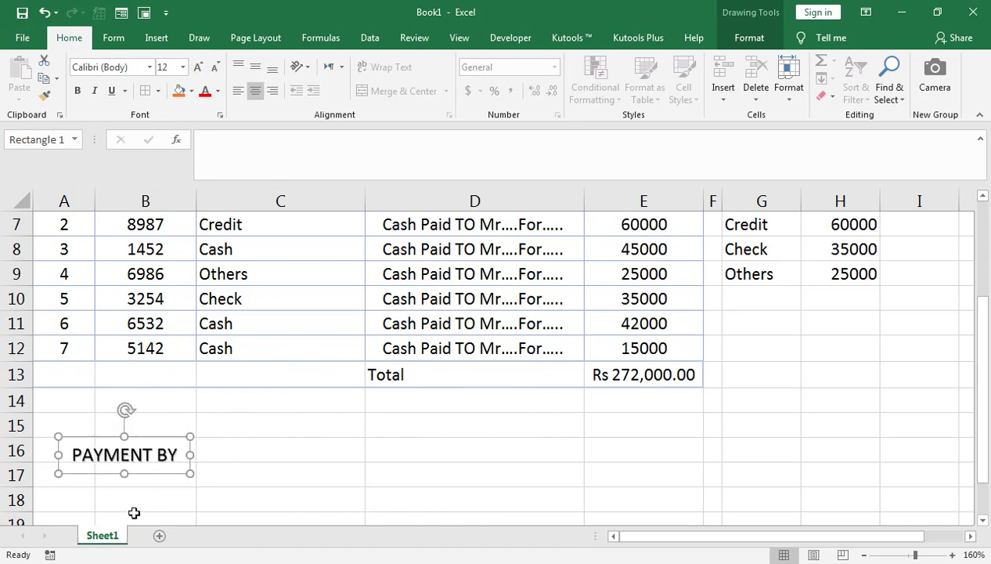
drag(155, 474, 146, 471)
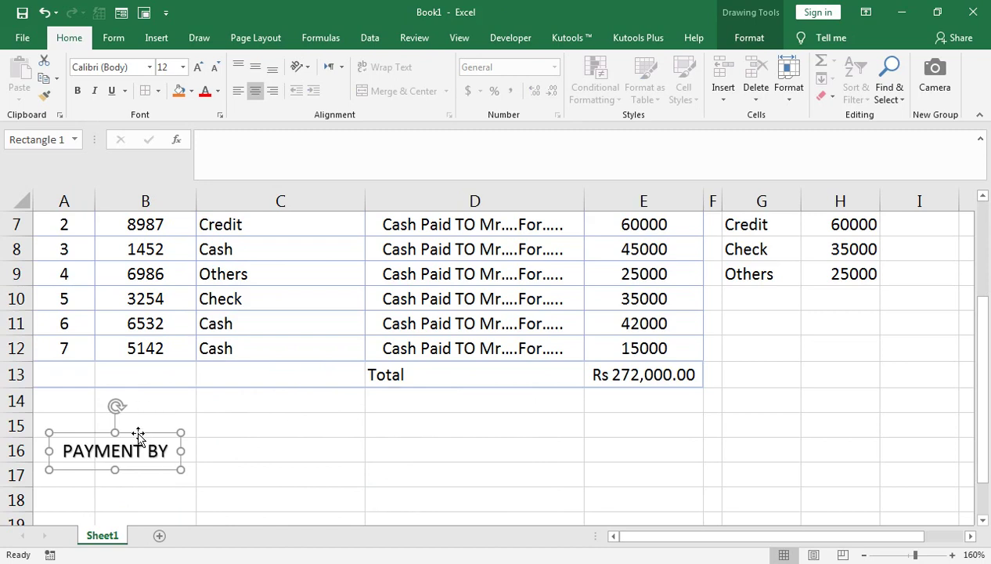
drag(64, 433, 62, 437)
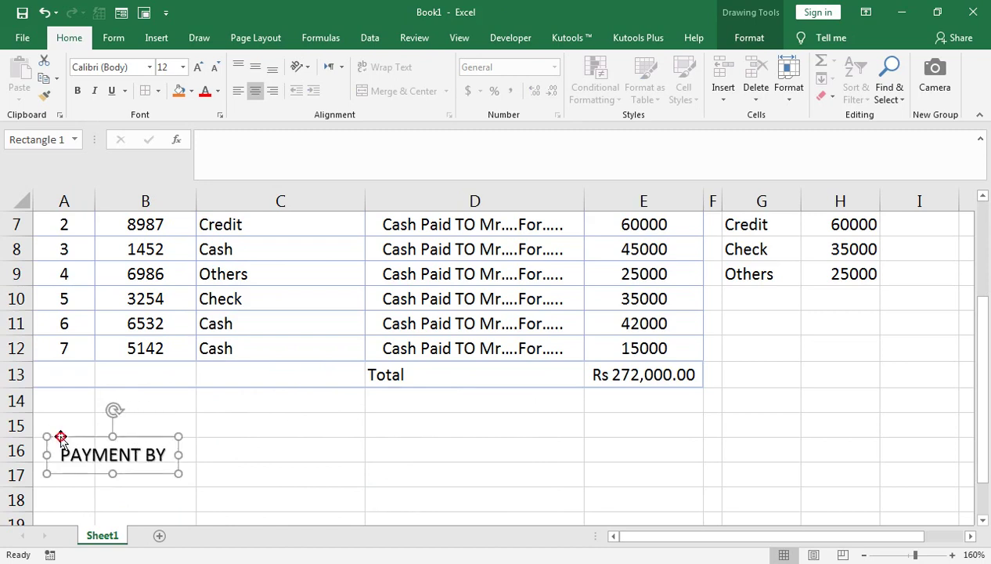
click(157, 38)
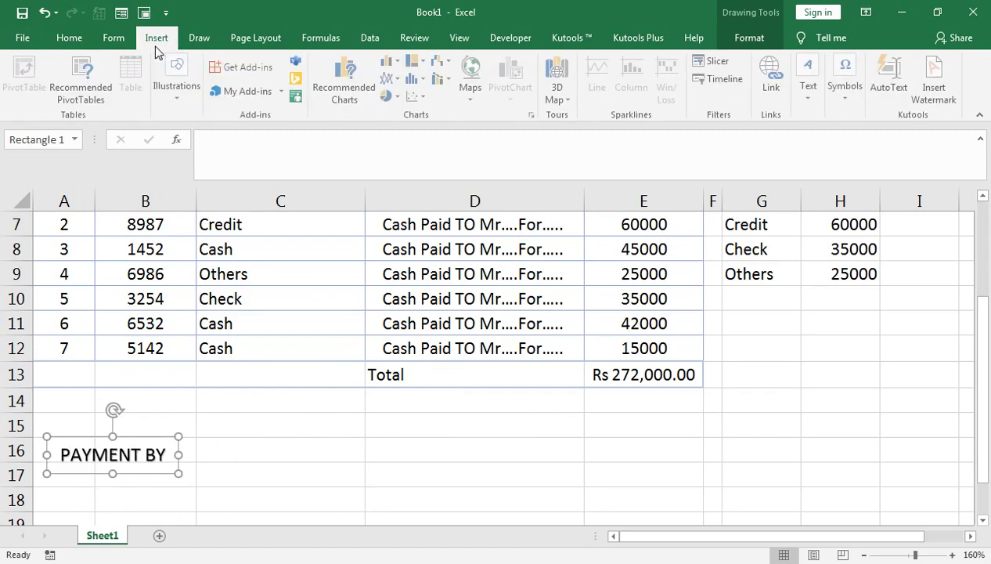
- Draw a short straight signature line just above the PAYMENT BY label
click(178, 88)
click(243, 149)
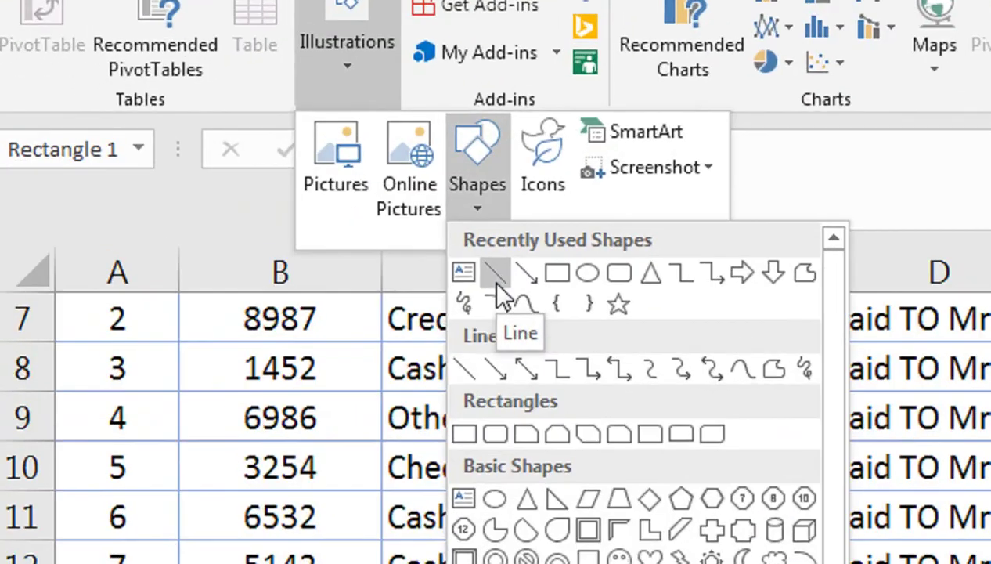
click(398, 250)
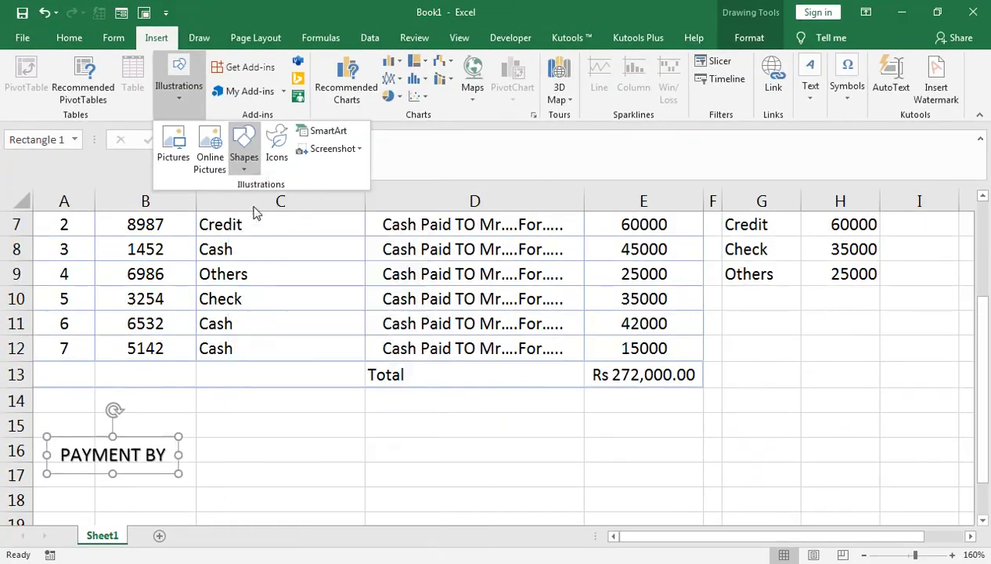
drag(43, 428, 73, 430)
click(172, 435)
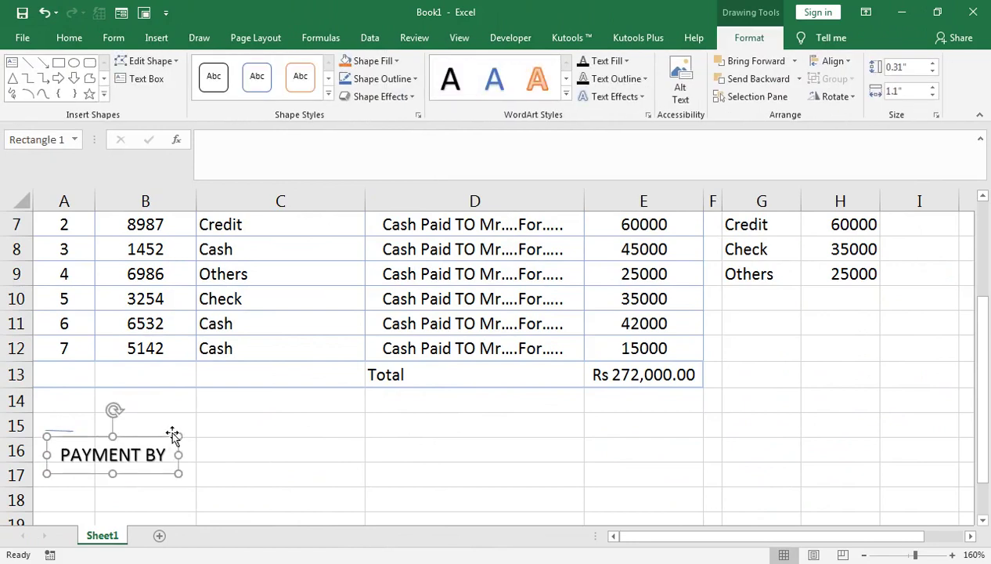
click(241, 470)
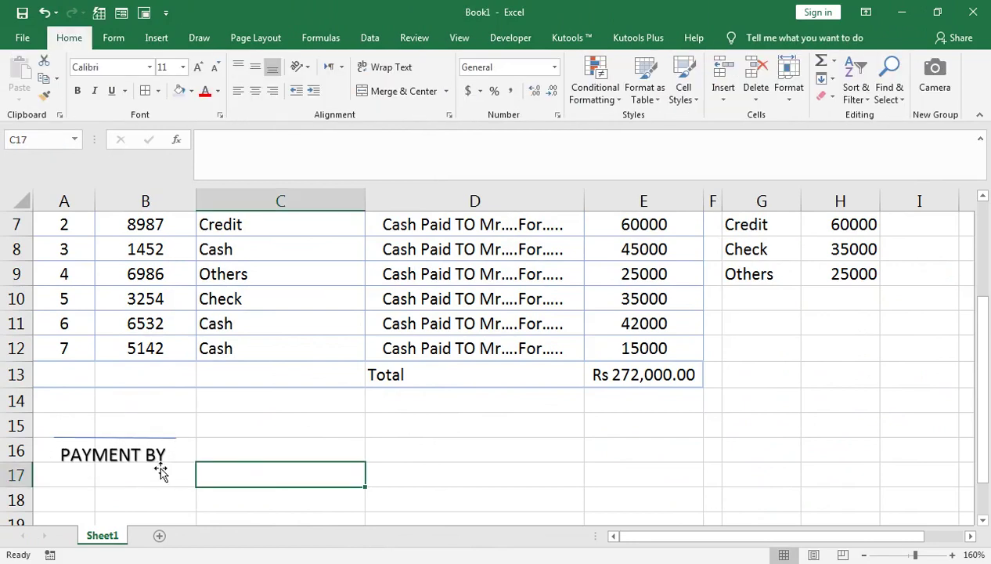
- Make the signature line black with a heavier outline weight
click(166, 437)
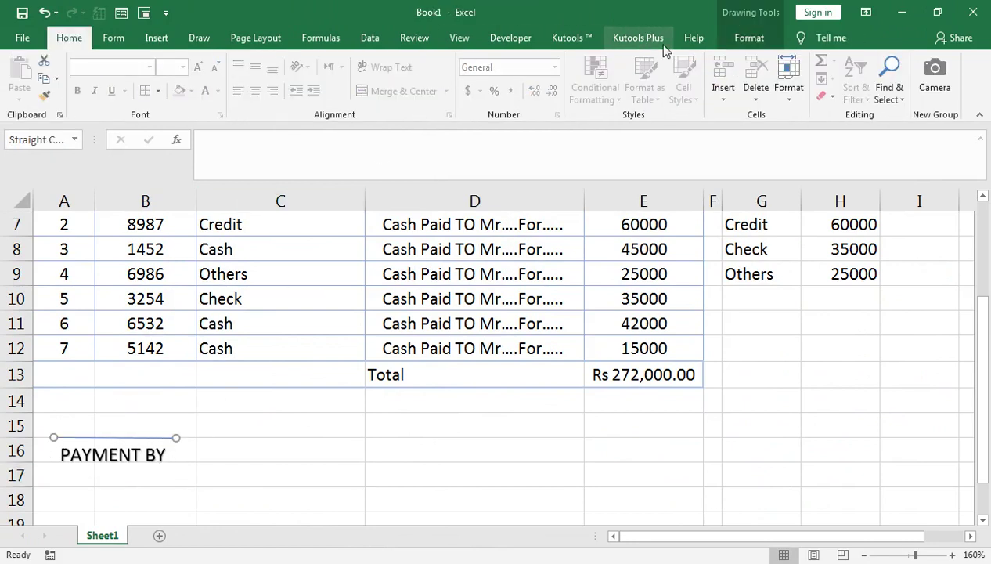
click(749, 37)
click(375, 74)
click(358, 132)
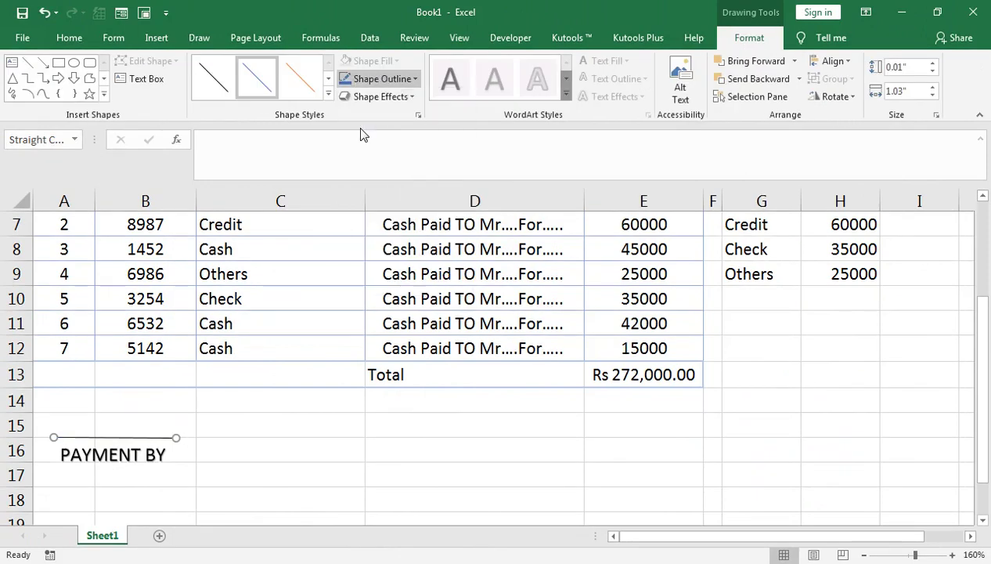
click(392, 79)
mouse_move(451, 274)
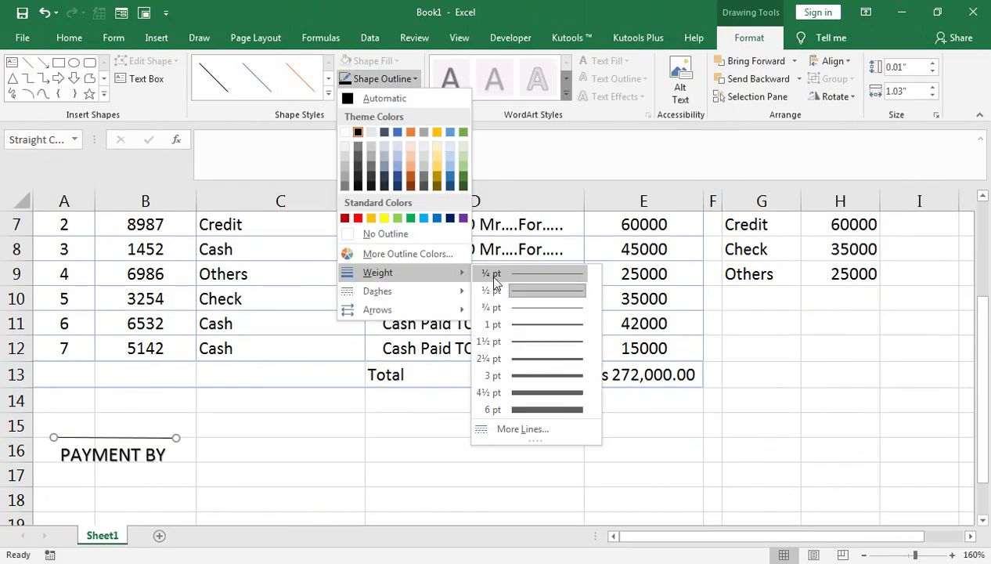
click(533, 345)
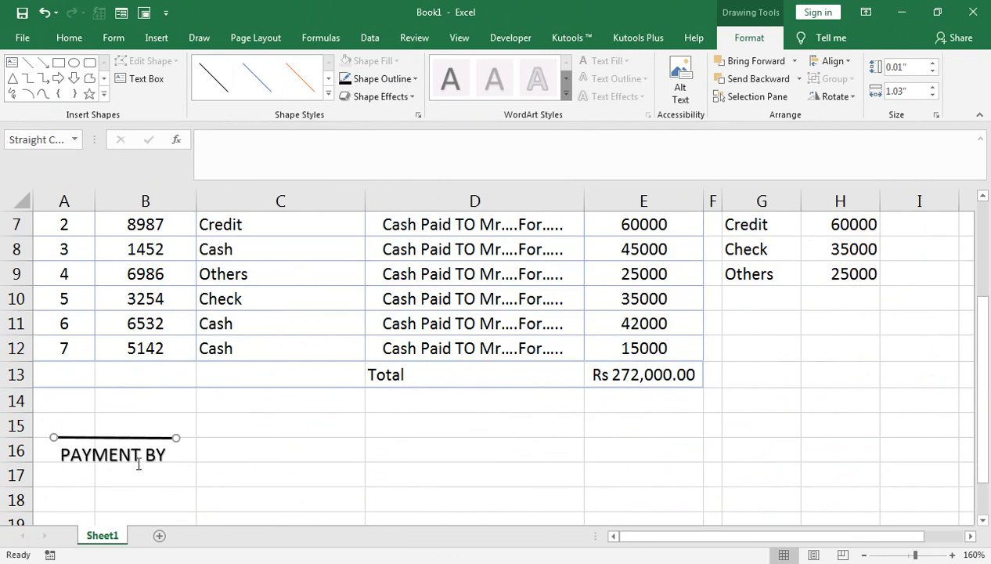
click(138, 459)
key(Escape)
key(Escape)
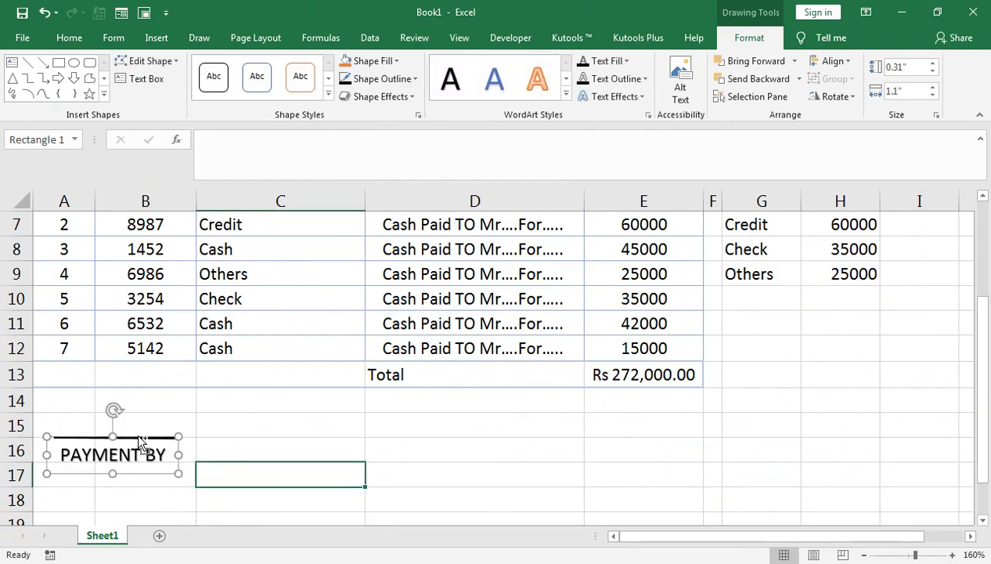
click(139, 437)
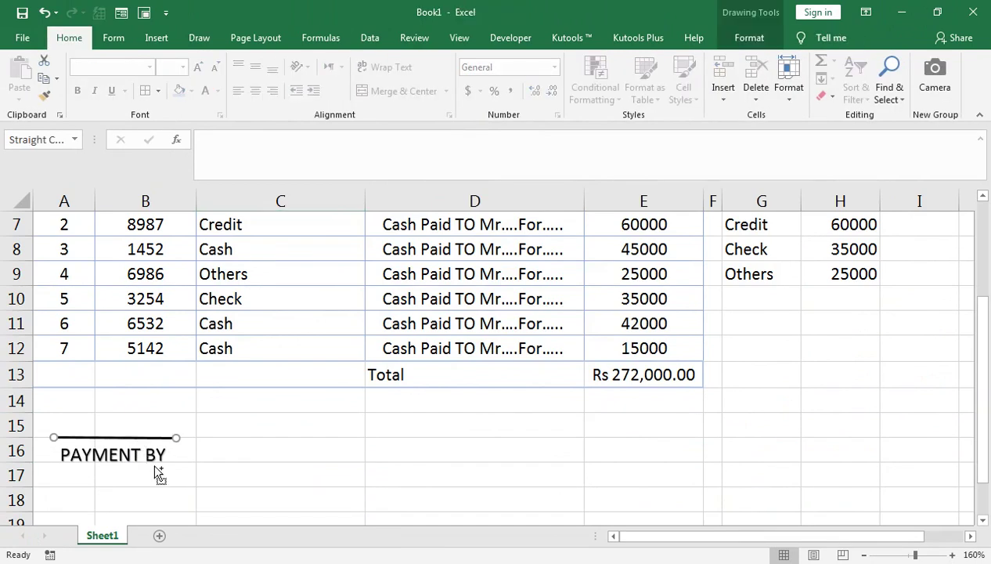
- Duplicate the signature line and PAYMENT BY label into column C
shift+click(180, 470)
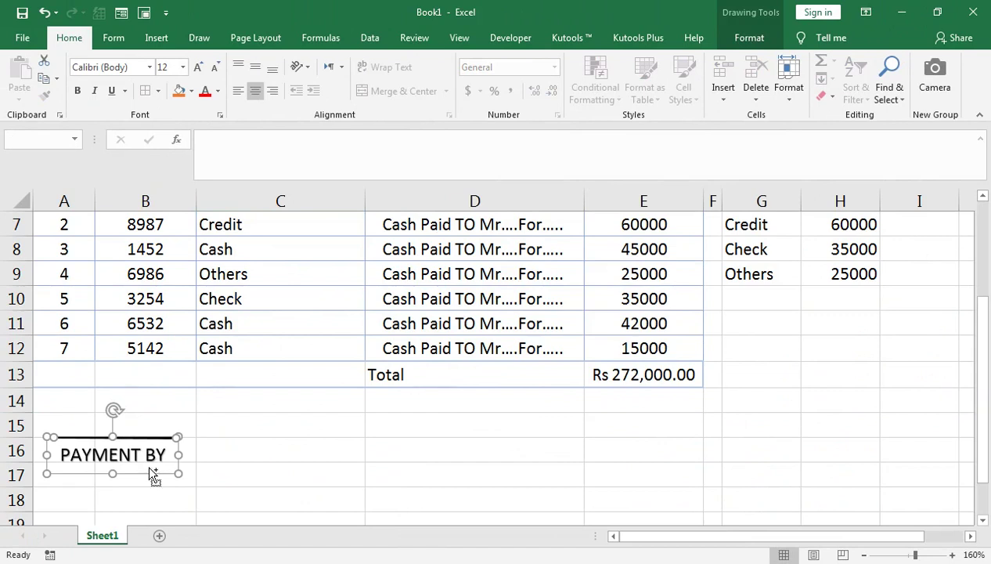
drag(144, 475, 318, 471)
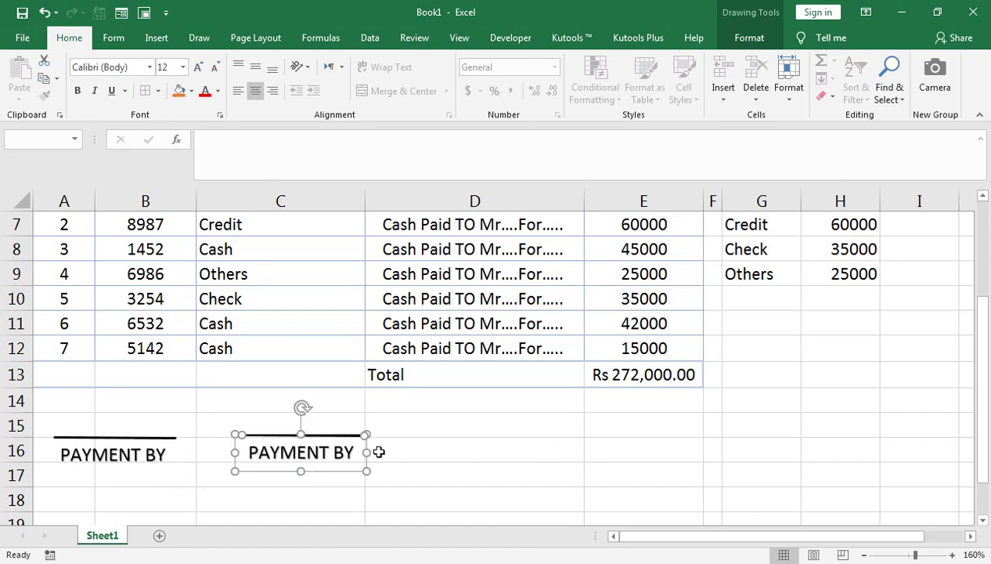
drag(370, 451, 363, 451)
click(362, 451)
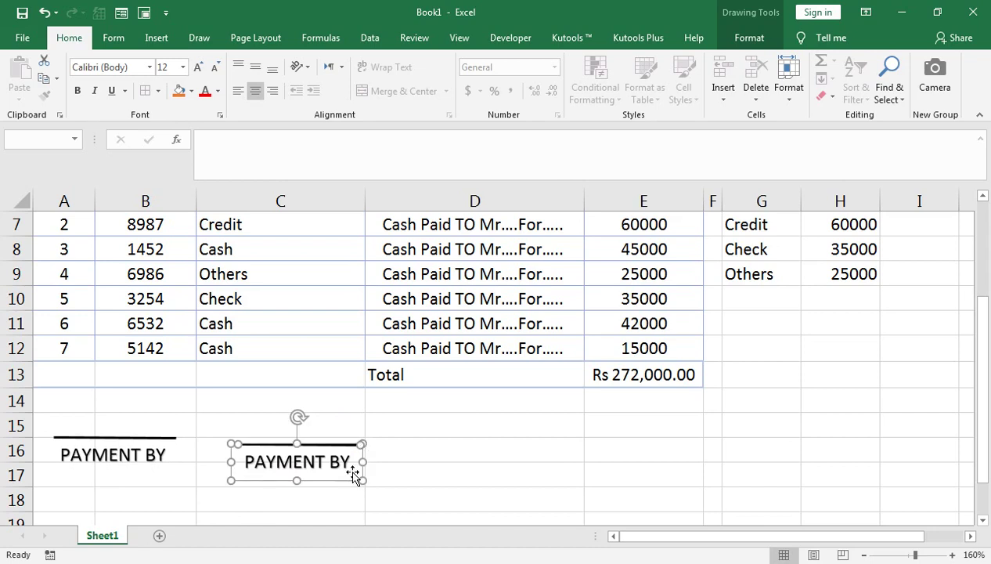
key(Up)
key(Up)
key(Up)
key(Up)
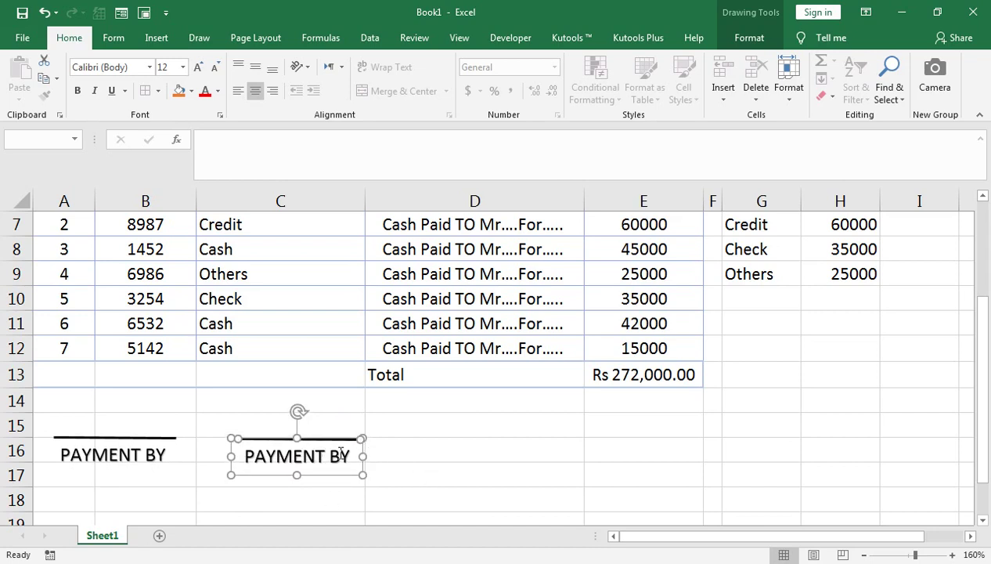
- Change the copied label to PRAPARED BY and nudge it down under its line
click(339, 455)
triple_click(339, 456)
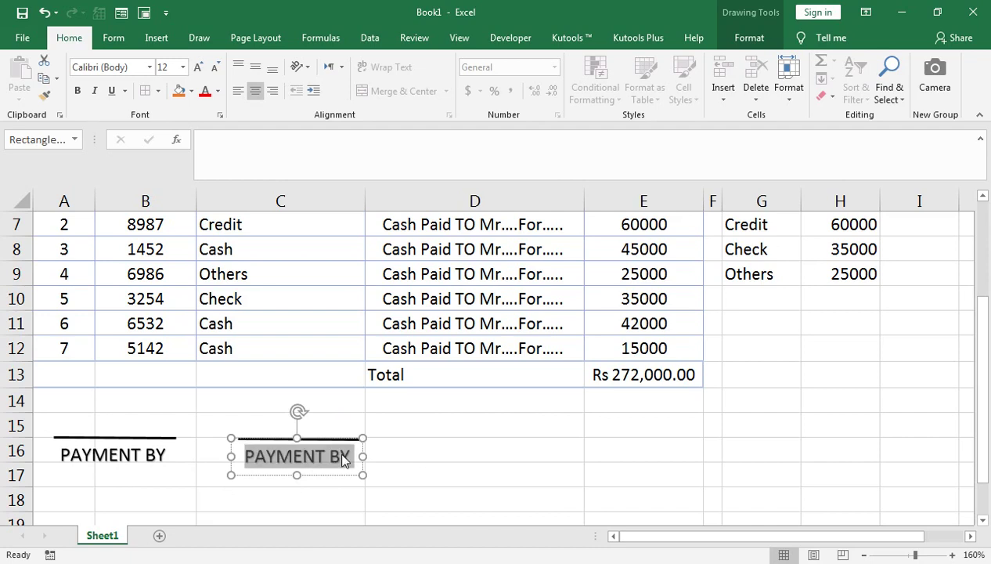
text(PRAPARED BY)
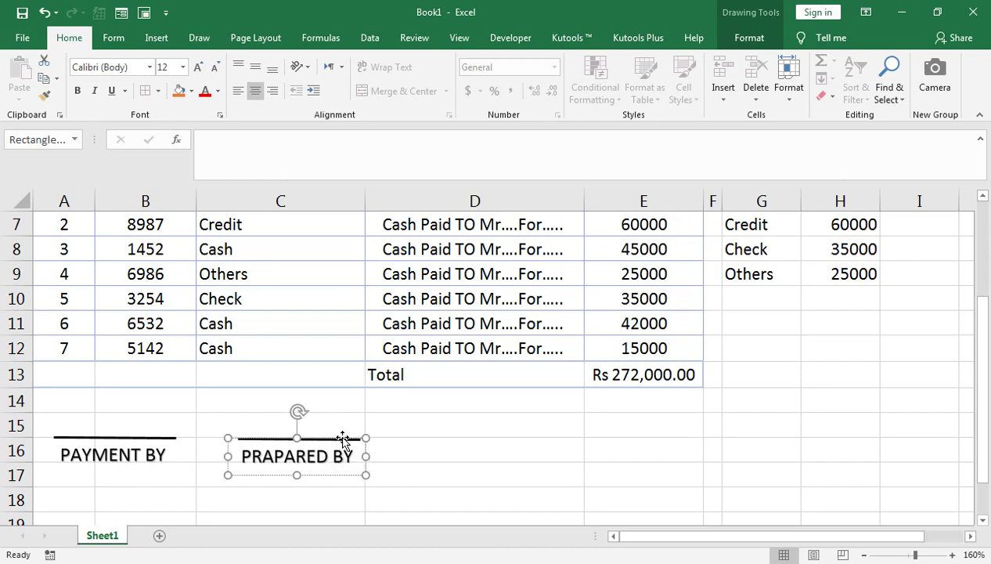
click(233, 441)
key(Down)
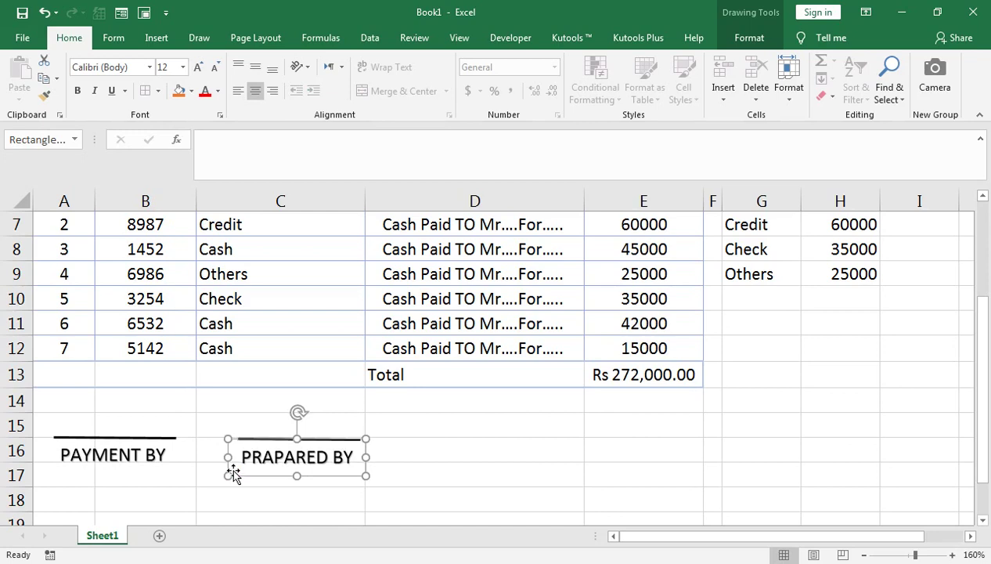
key(Down)
key(Down)
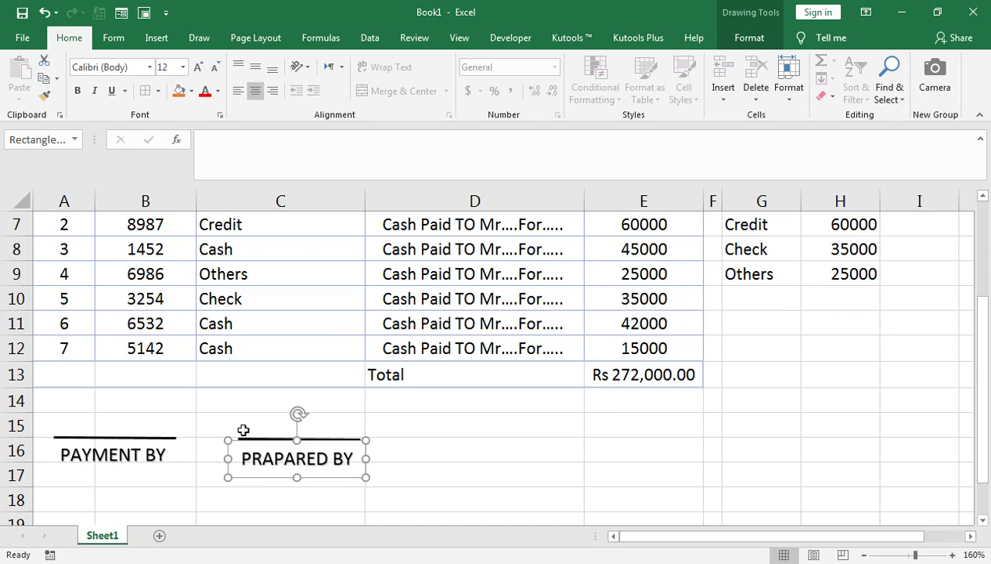
click(243, 439)
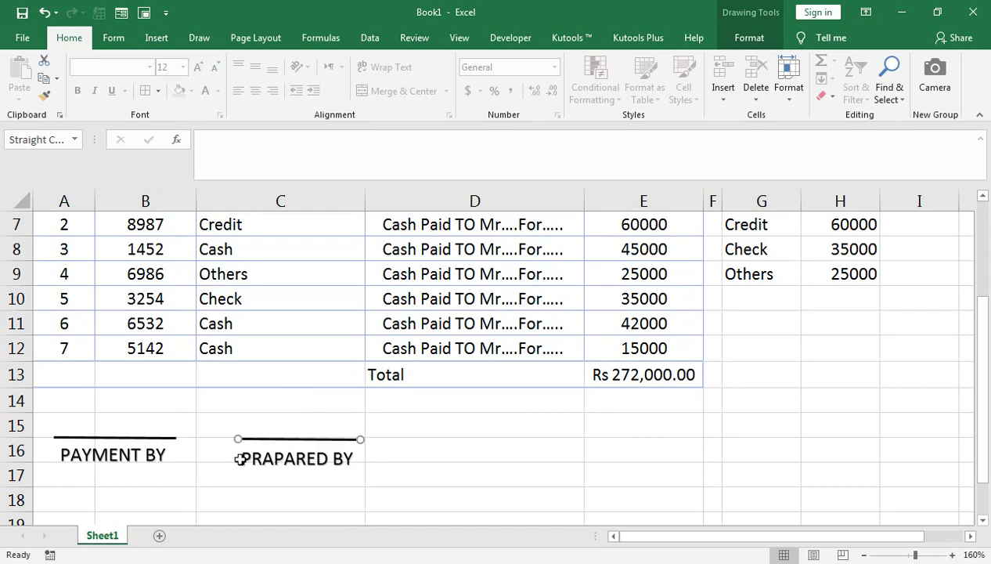
ctrl+click(235, 457)
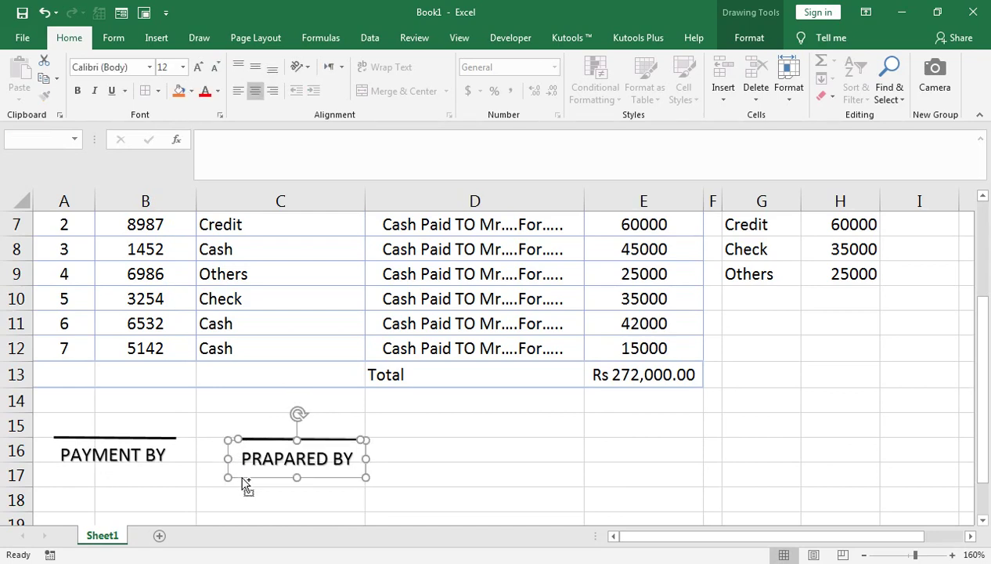
- Copy the PRAPARED BY signature block into column D, deleting the stray overlapping duplicate
drag(245, 483, 395, 481)
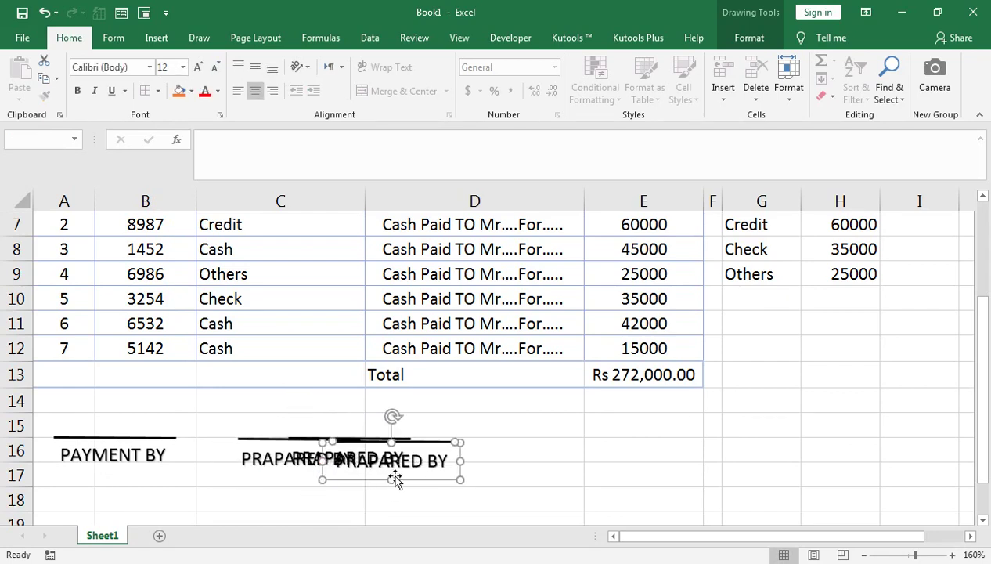
mouse_move(328, 476)
mouse_down()
mouse_move(487, 476)
mouse_move(467, 474)
mouse_up()
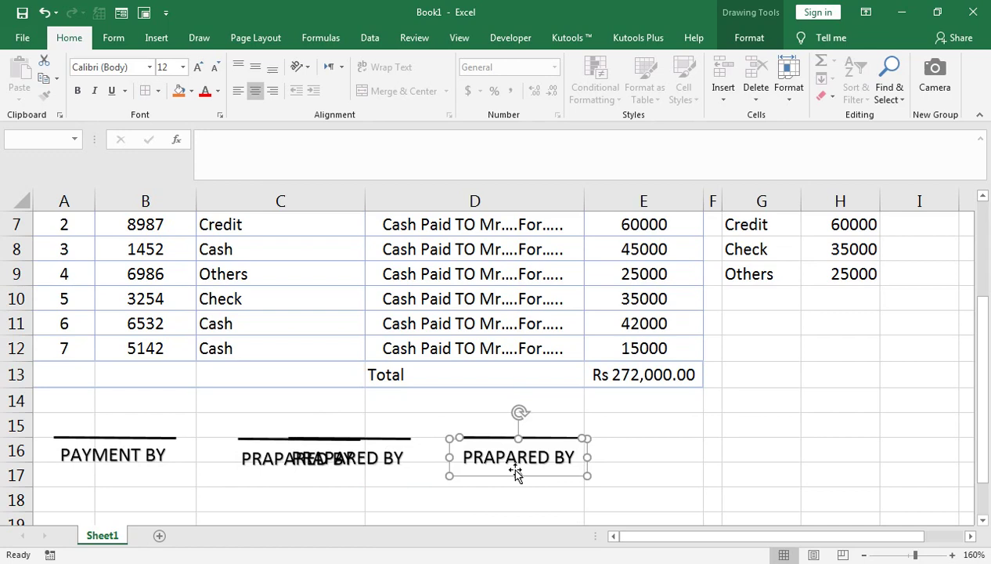
click(398, 440)
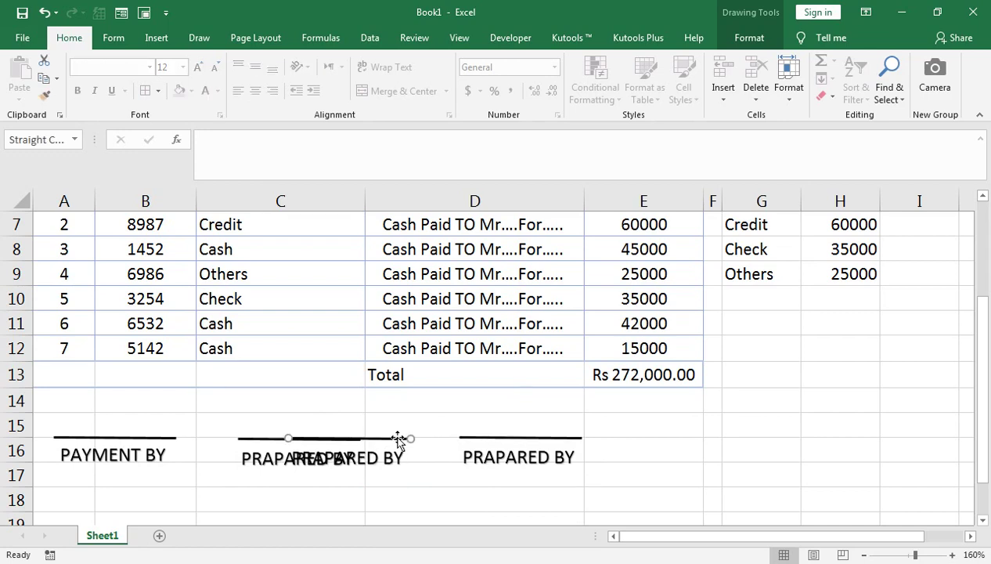
click(396, 444)
key(Delete)
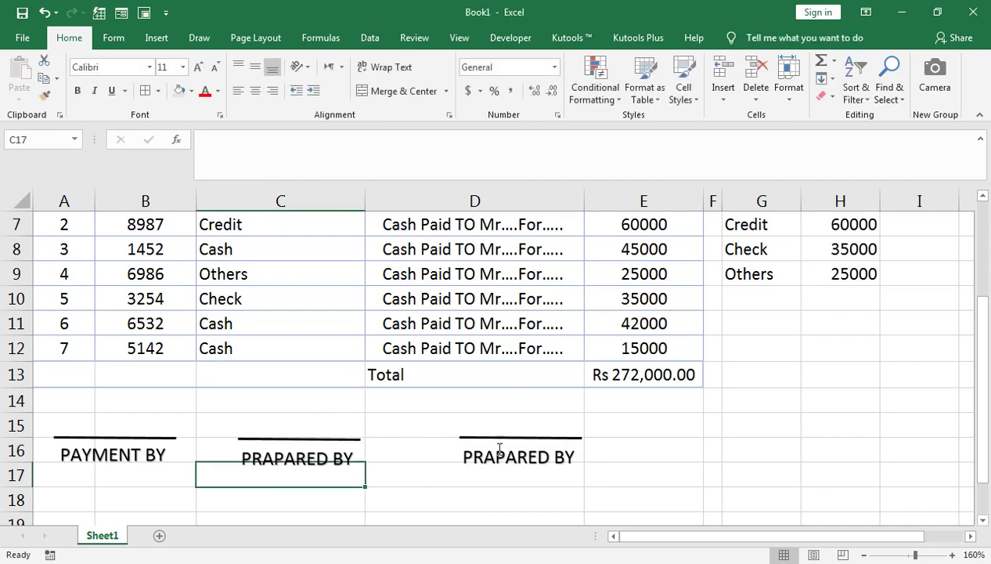
click(500, 439)
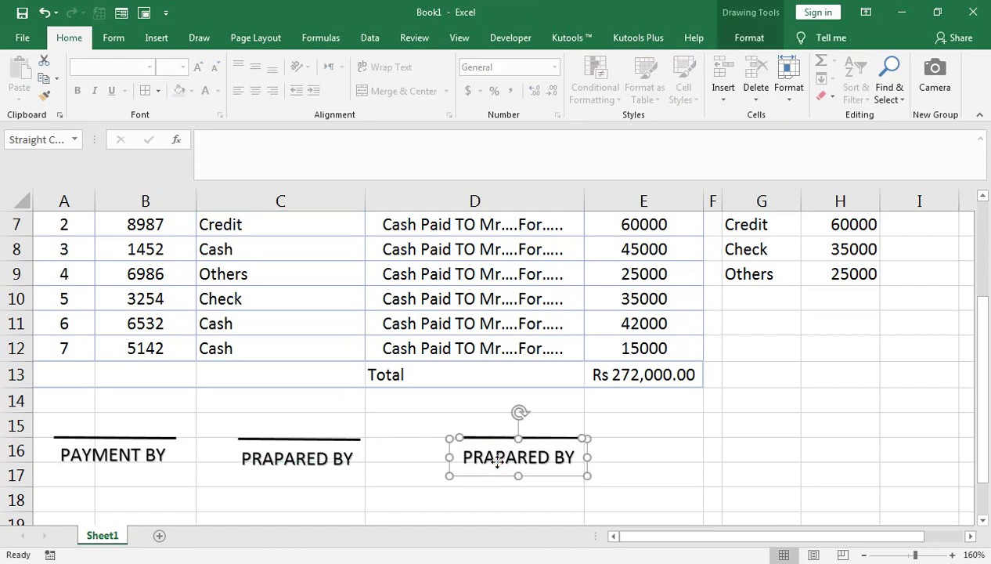
shift+click(500, 462)
drag(487, 440, 455, 439)
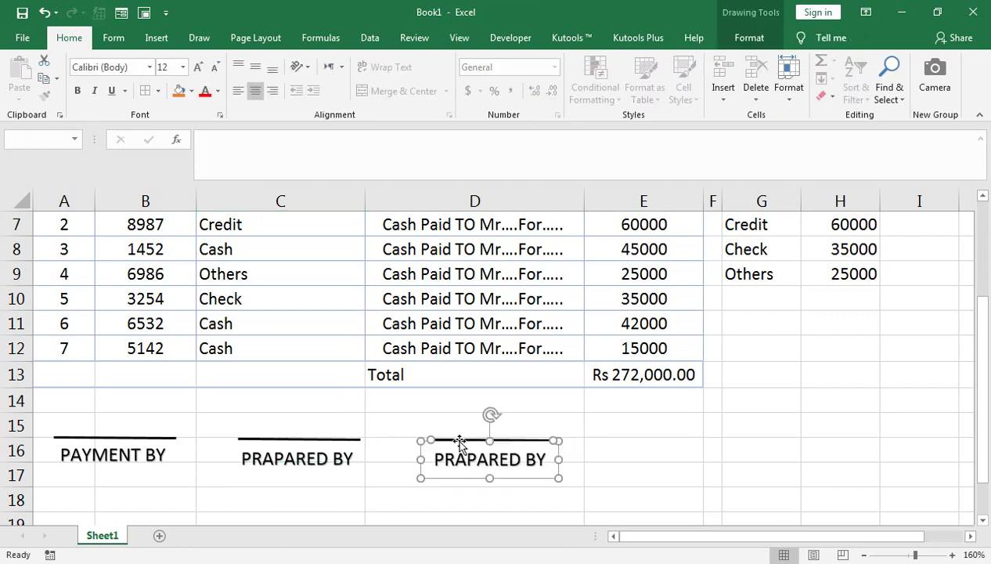
- Retype the column D label as APPROVED BY
click(463, 455)
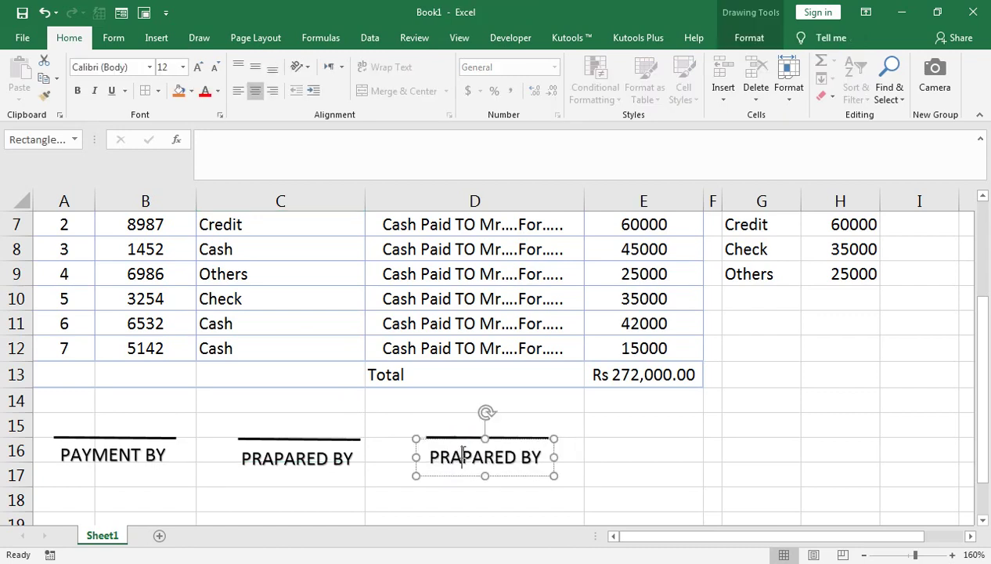
key(ctrl+a)
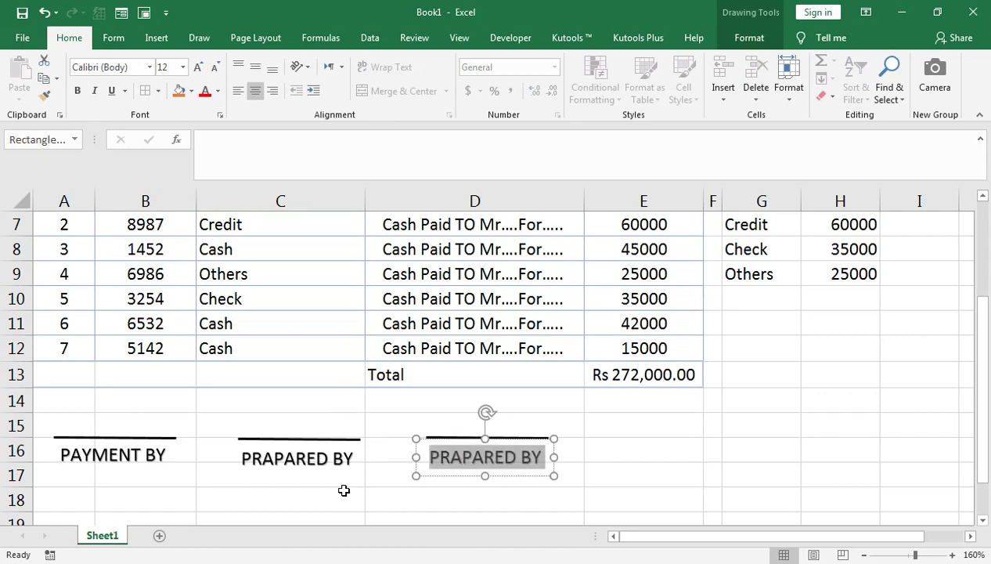
text(aPPROVED BY)
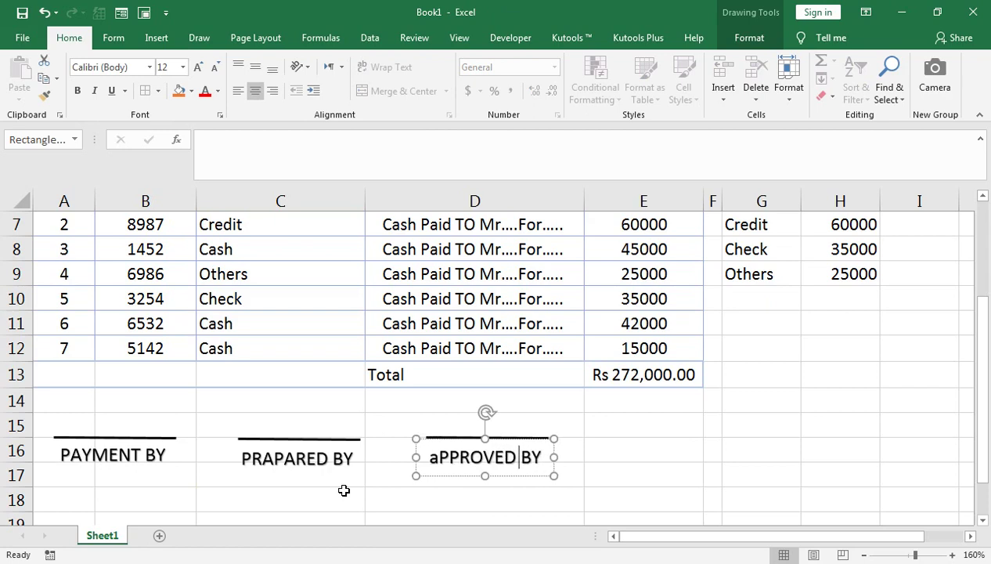
key(BackSpace)
text(a)
key(BackSpace)
text(A)
click(357, 440)
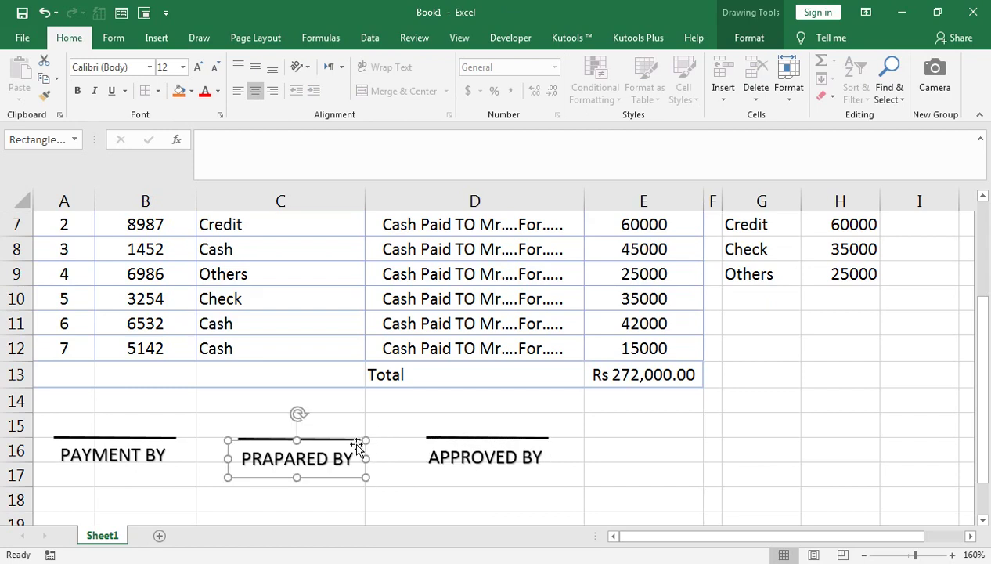
- Copy the PRAPARED BY signature block into column E and shift APPROVED BY slightly left
key(Escape)
click(343, 439)
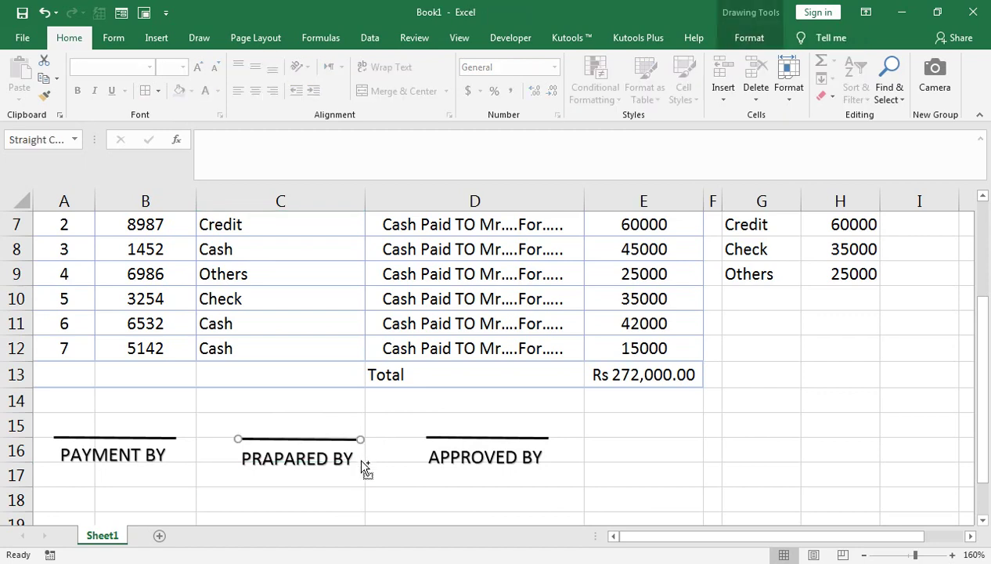
shift+click(365, 468)
shift+click(271, 480)
shift+click(368, 468)
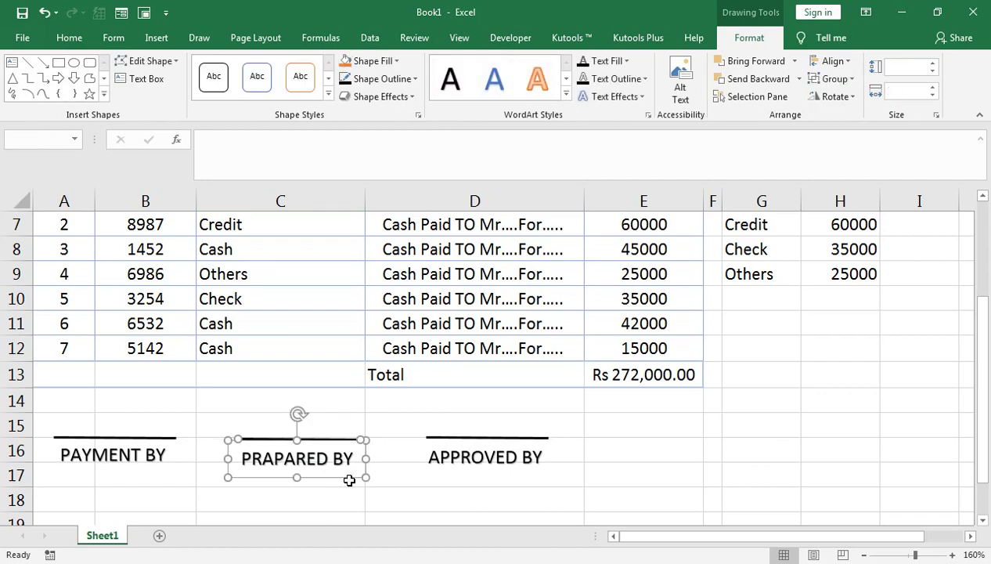
ctrl+drag(318, 477, 588, 475)
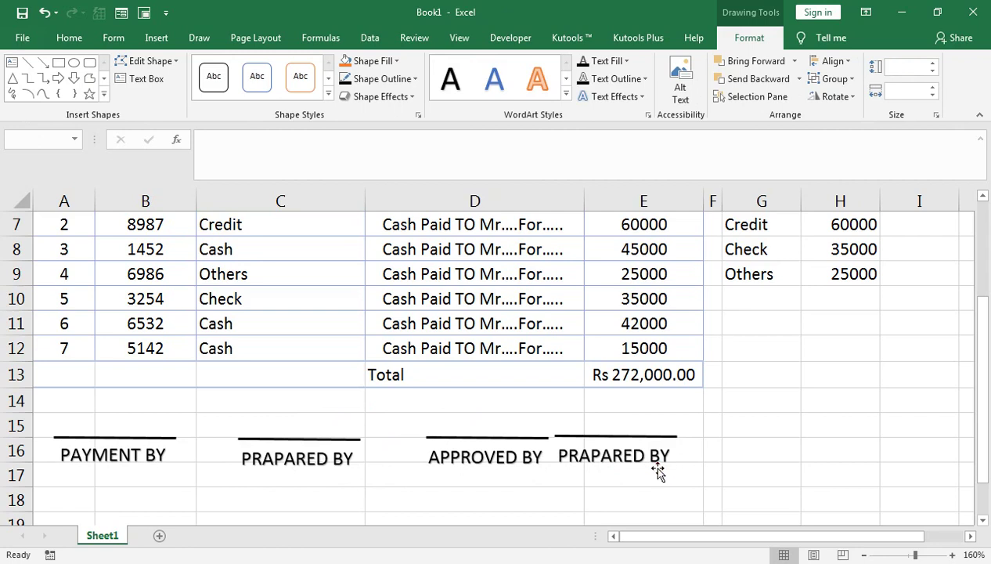
drag(575, 482, 598, 482)
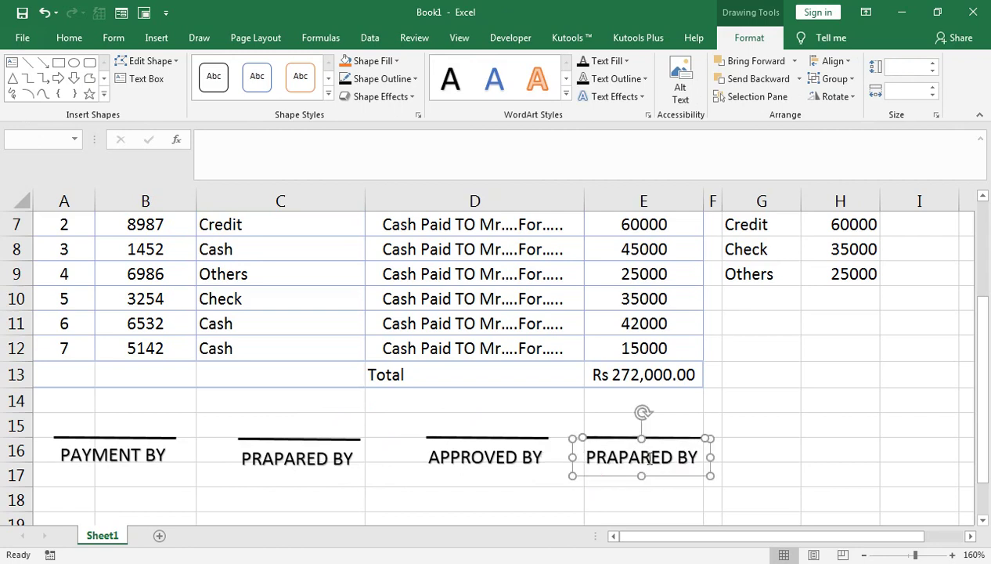
click(520, 437)
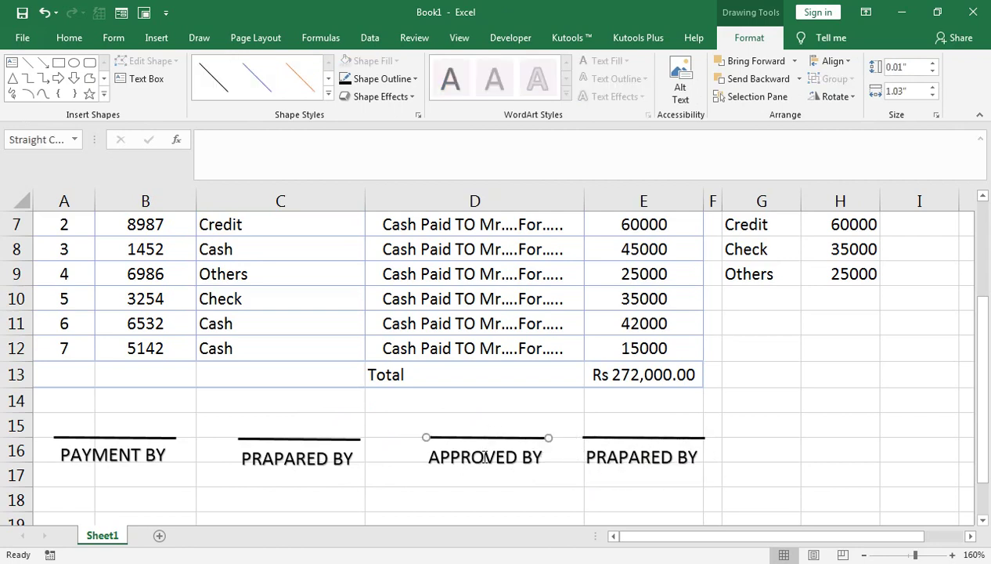
shift+click(421, 463)
drag(452, 437, 442, 439)
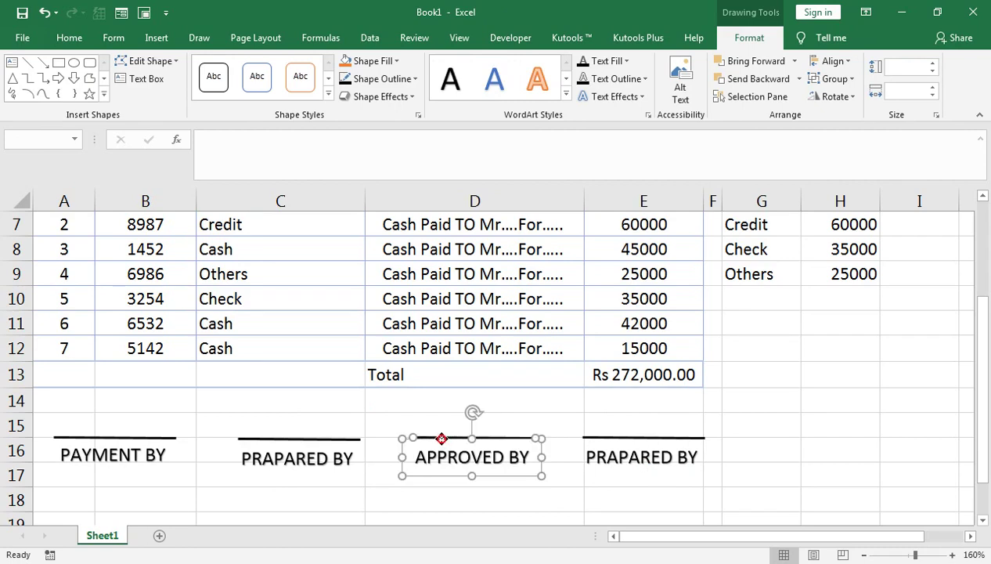
- Change the copied label in column E to RECEIVED BY
click(627, 438)
click(628, 462)
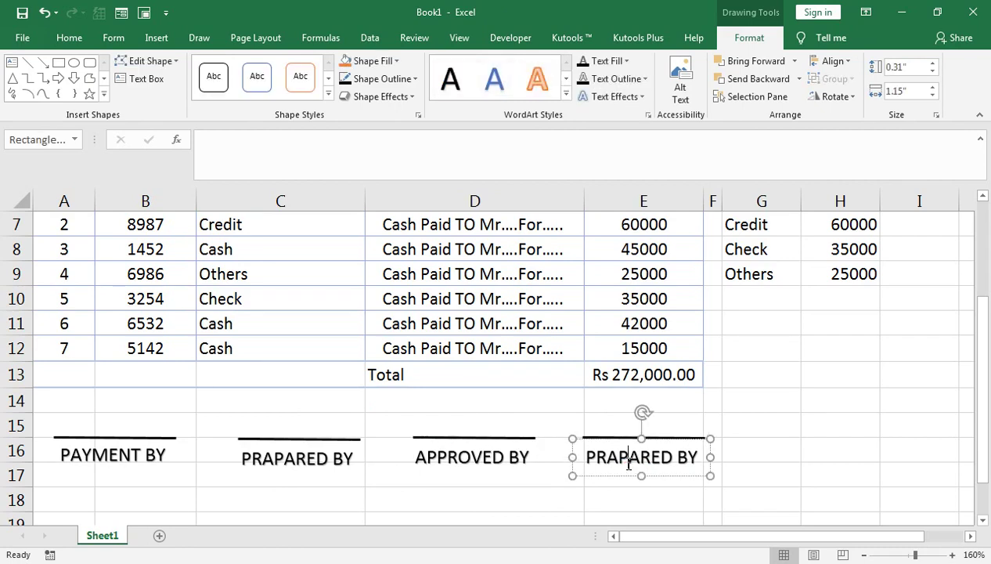
triple_click(629, 463)
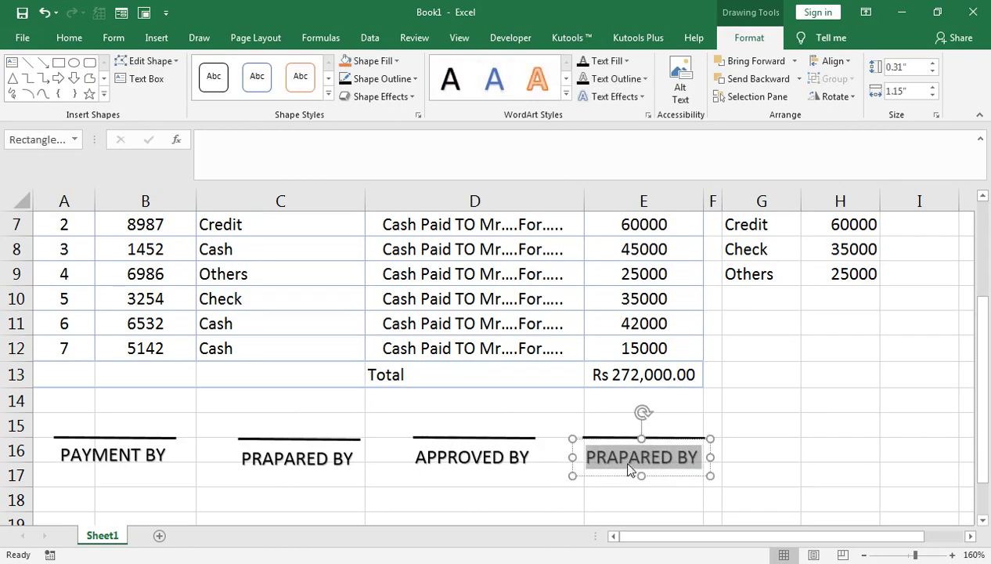
key(BackSpace)
text(REC)
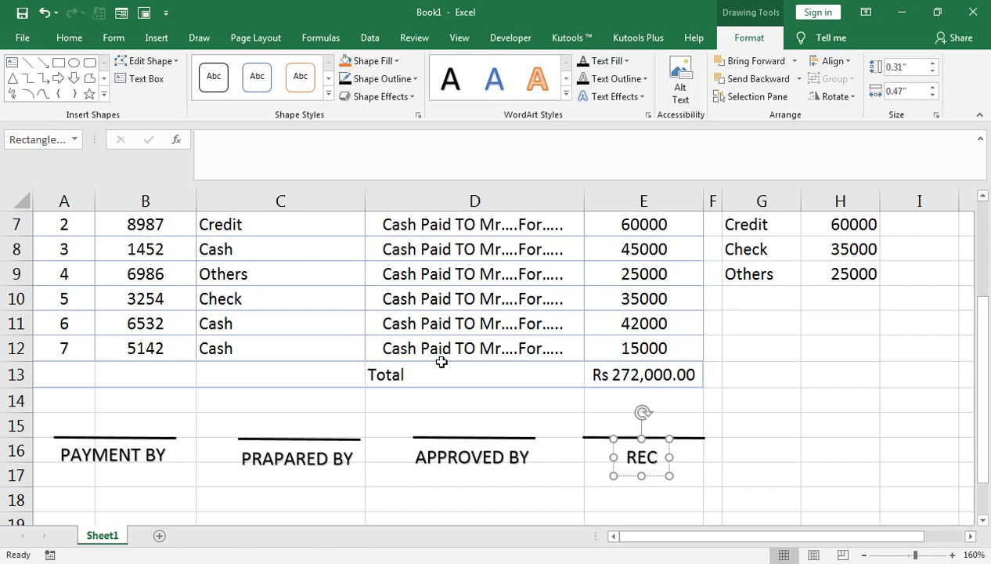
text(EIVED)
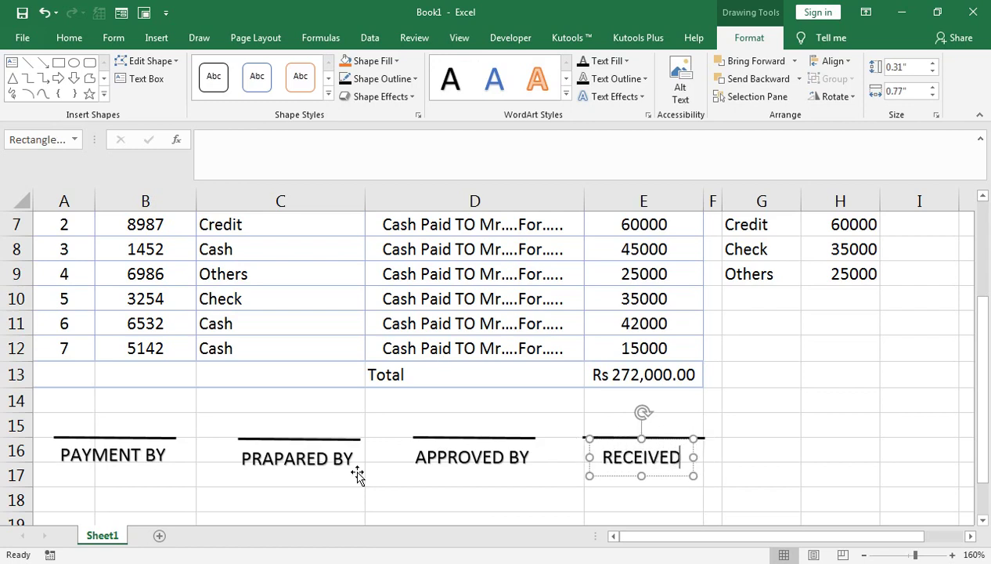
text( BY)
click(551, 419)
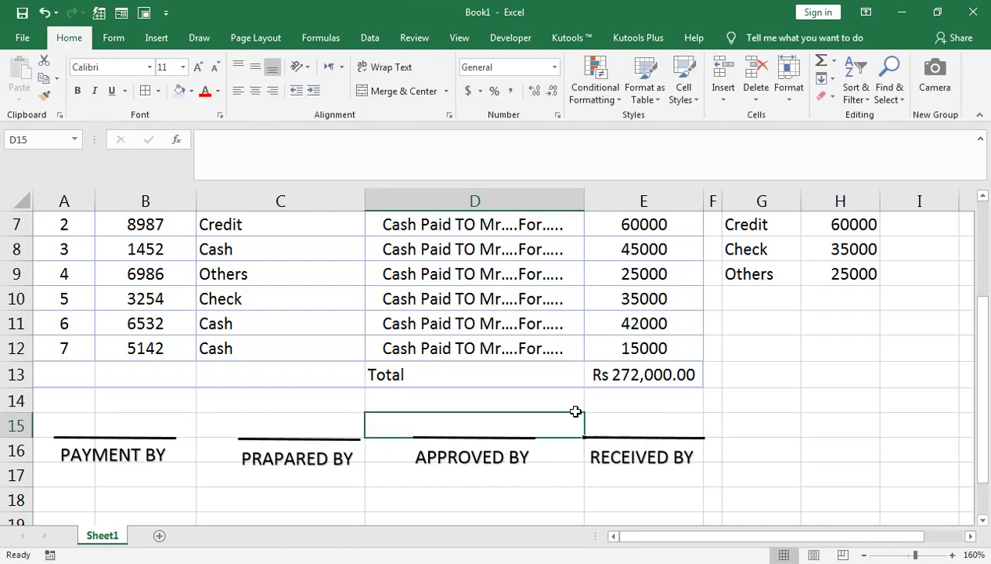
click(462, 368)
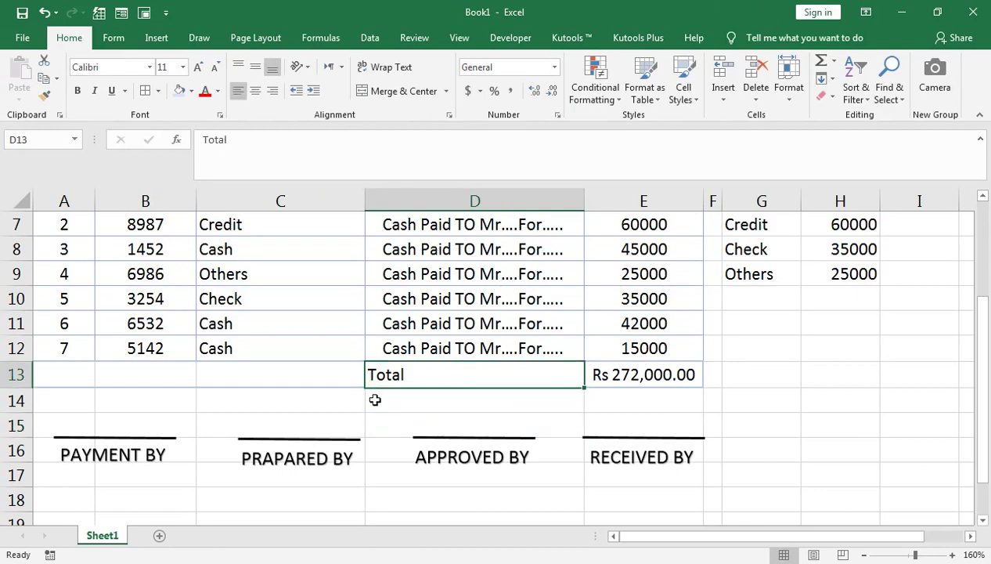
scroll(376, 400, up, 1)
scroll(376, 399, up, 1)
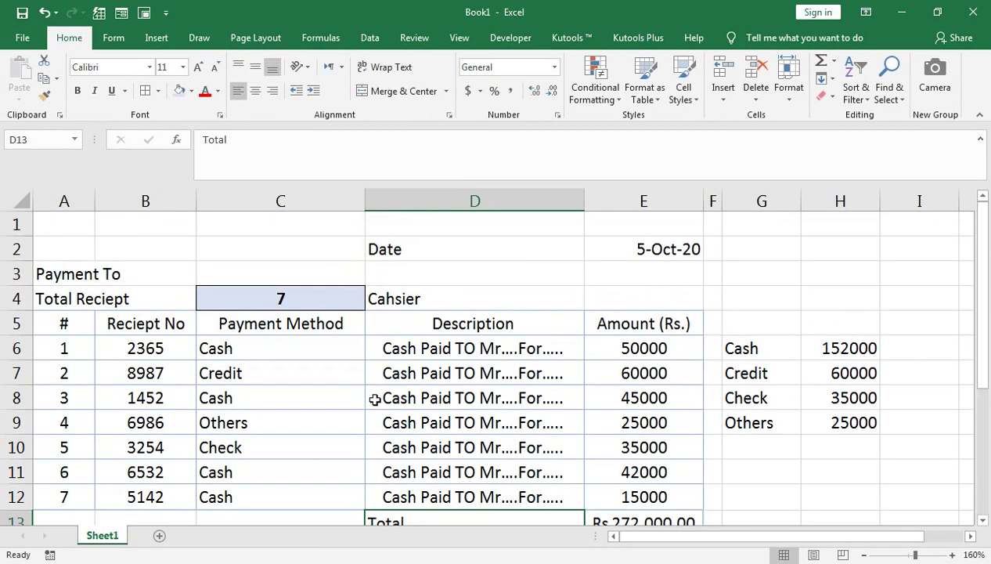
scroll(473, 316, down, 2)
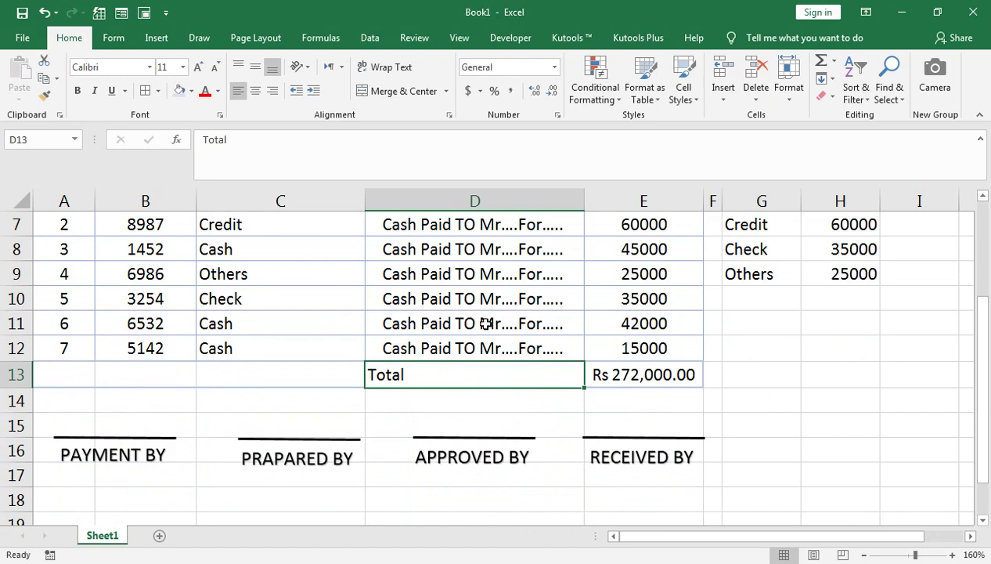
scroll(469, 321, up, 2)
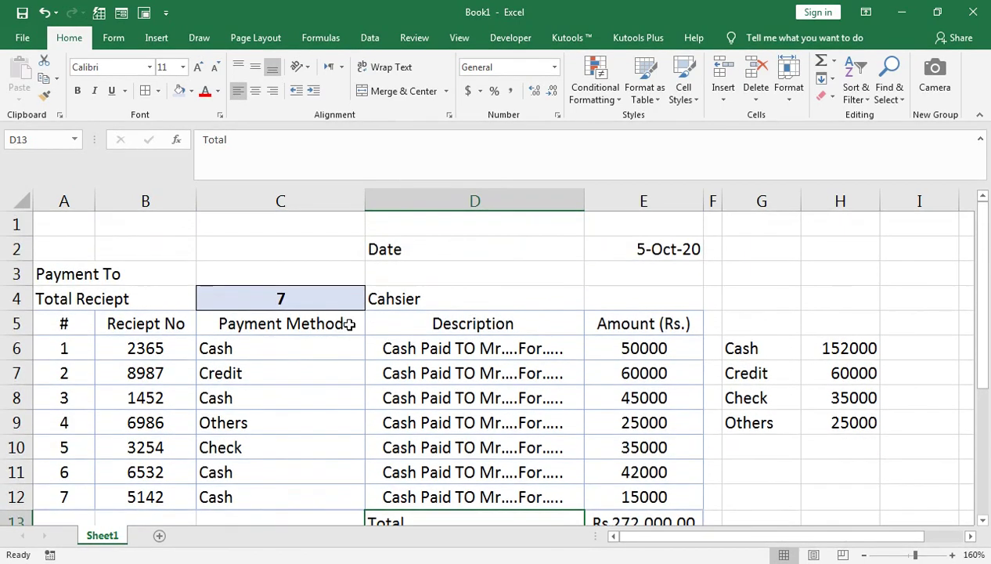
click(24, 40)
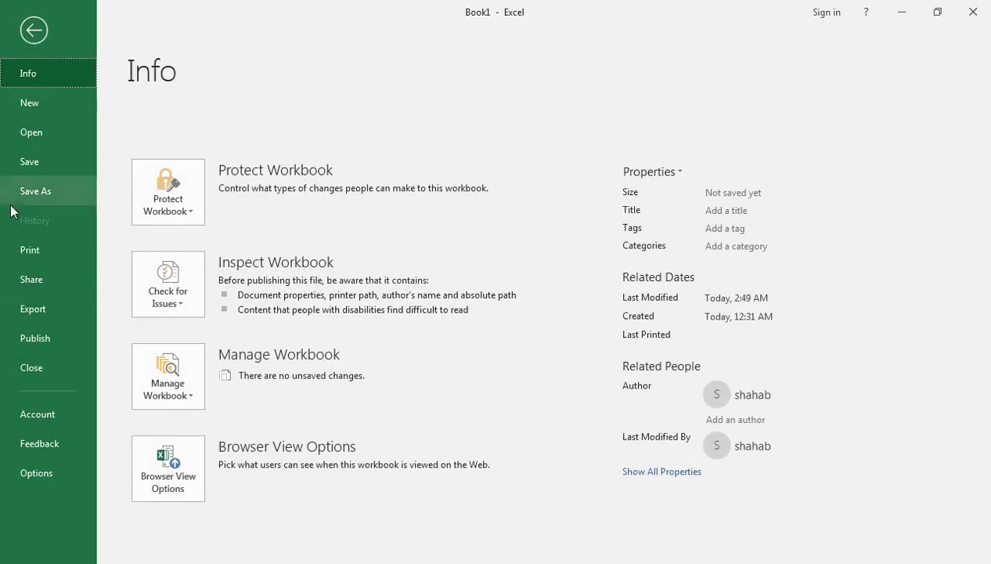
- Set the print layout to Landscape, keeping the default margins and actual-size scaling
click(23, 250)
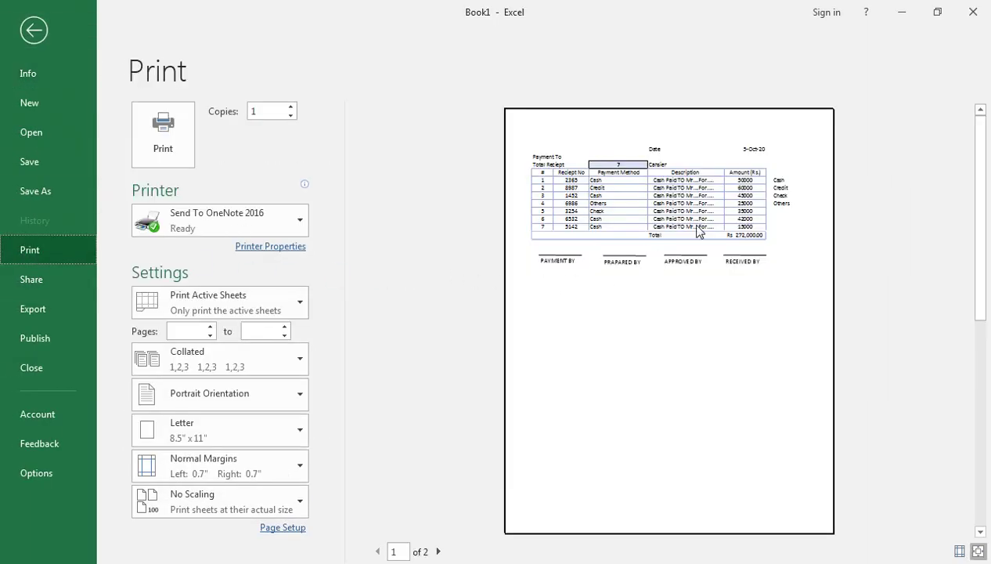
click(236, 391)
click(248, 466)
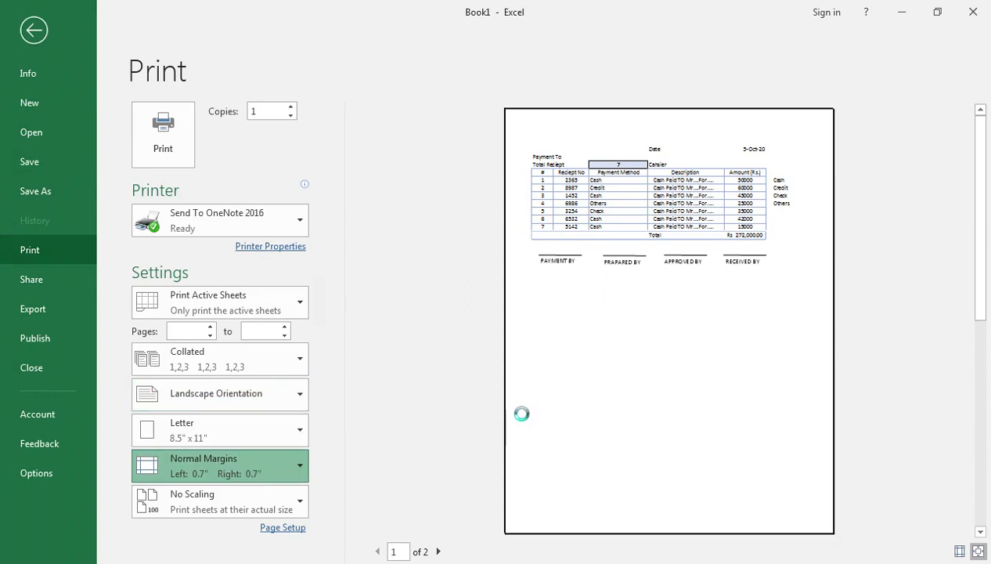
click(248, 465)
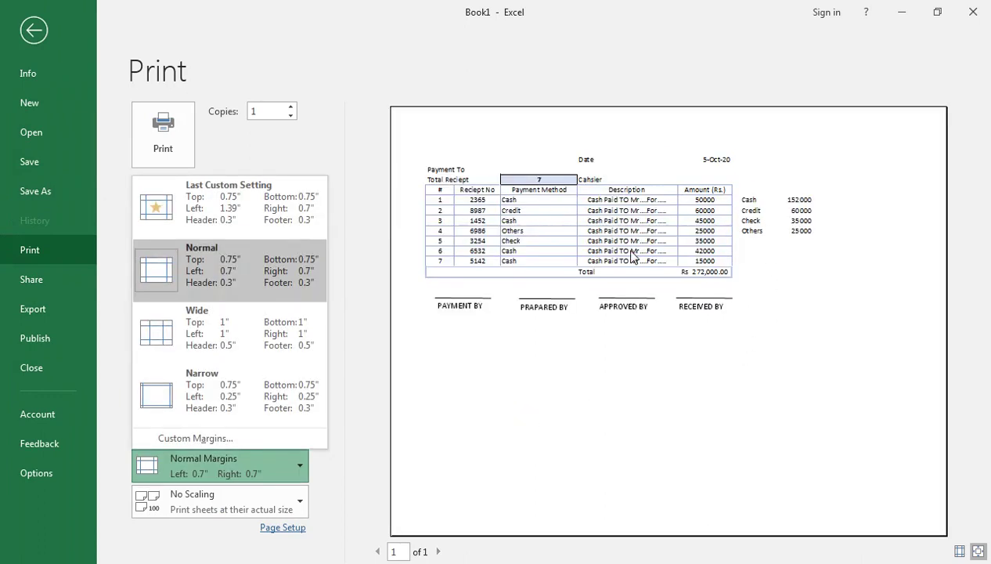
click(354, 482)
click(210, 508)
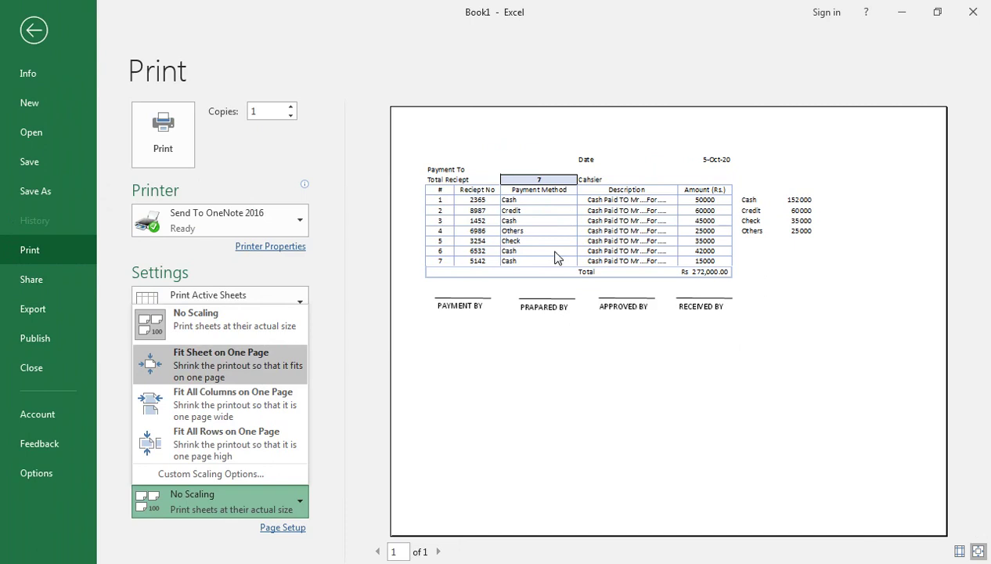
click(324, 299)
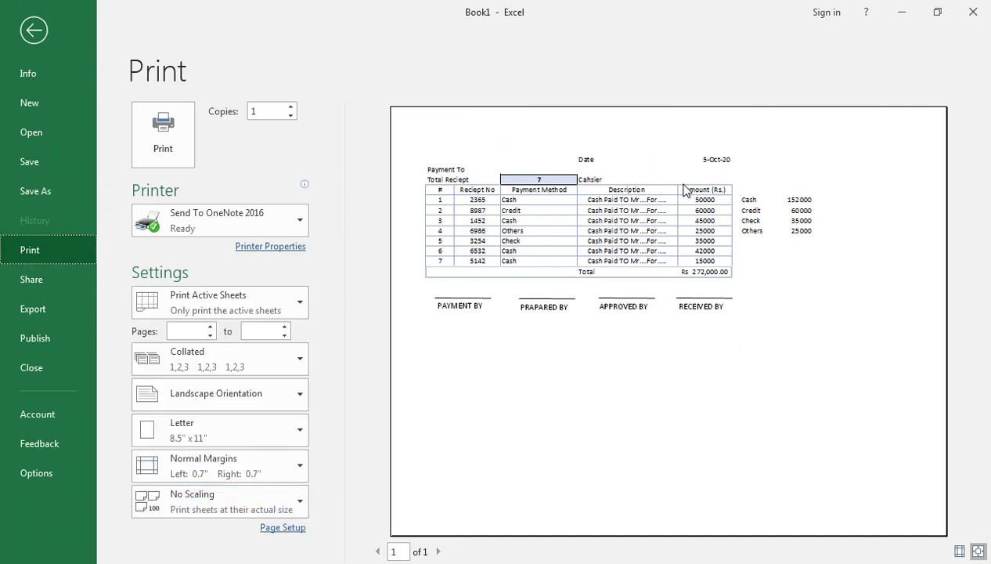
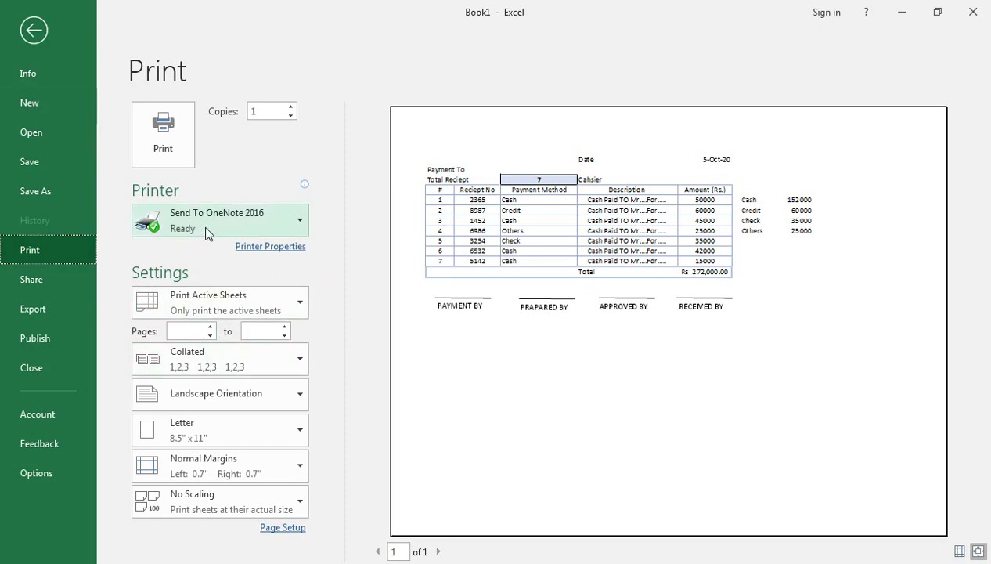
- Leave print preview and return to the receipt worksheet
click(33, 32)
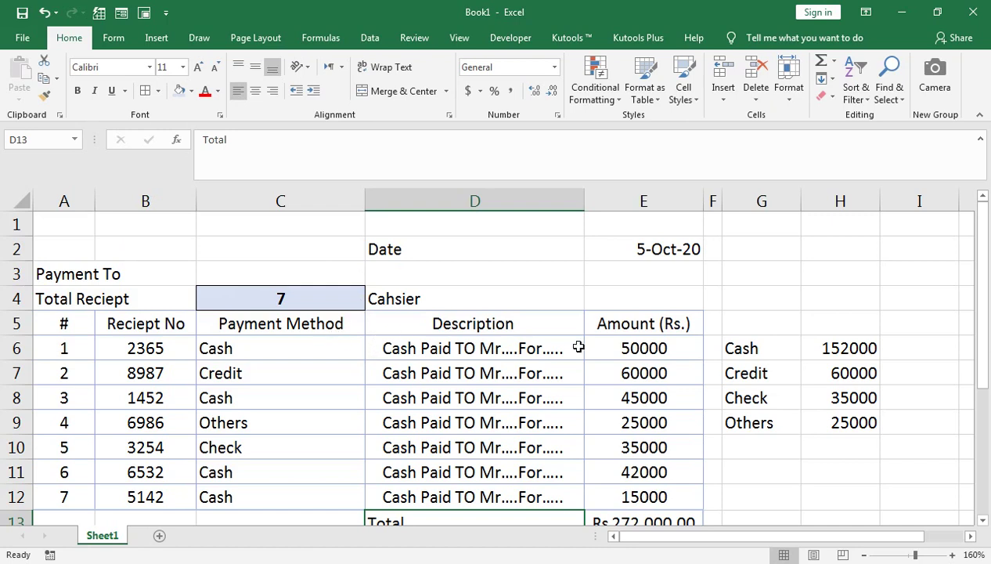
- Style header cells A5:E5 with a blue theme fill and white font colour
click(634, 313)
key(ctrl+shift+Left)
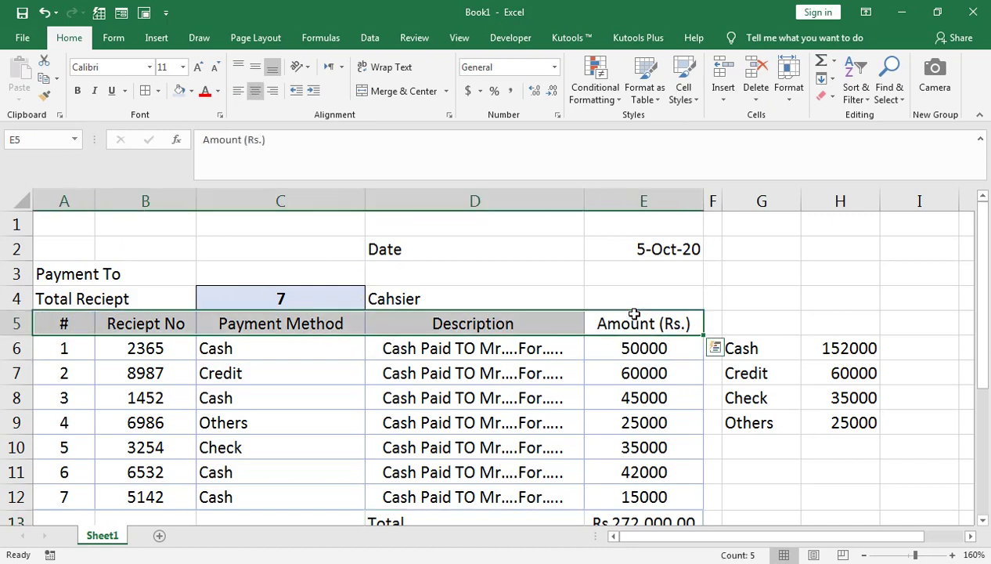
click(192, 92)
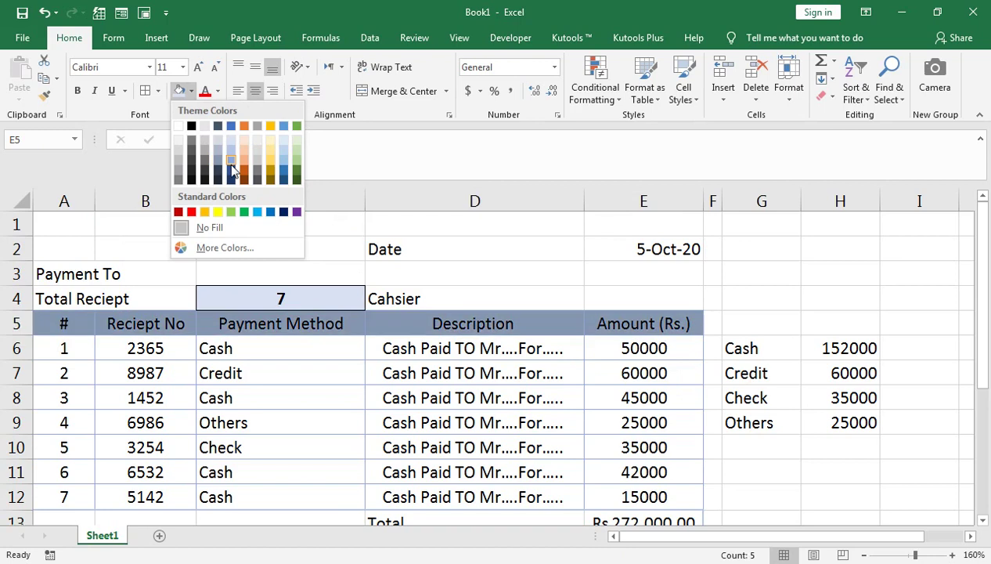
click(231, 154)
click(218, 91)
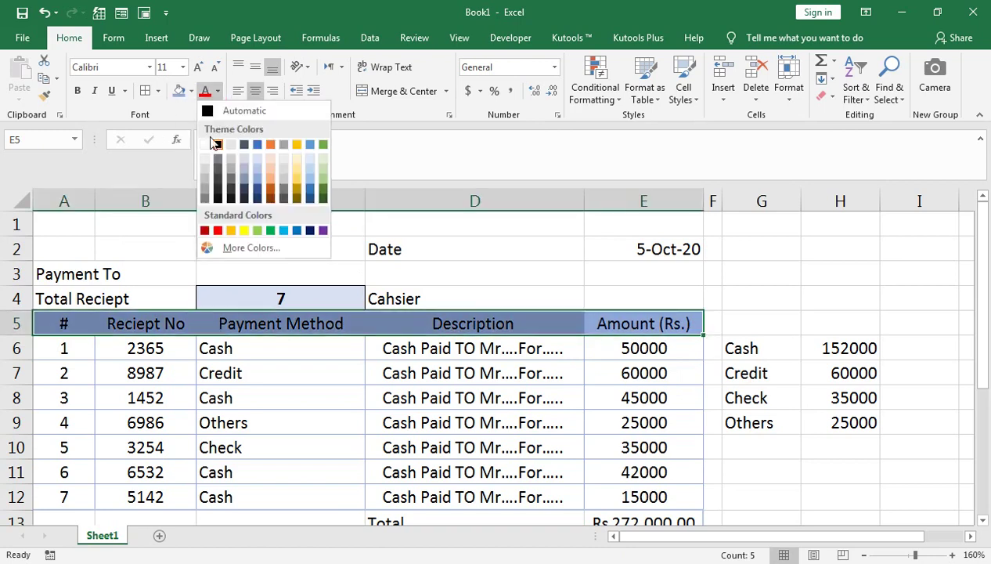
click(204, 140)
click(413, 373)
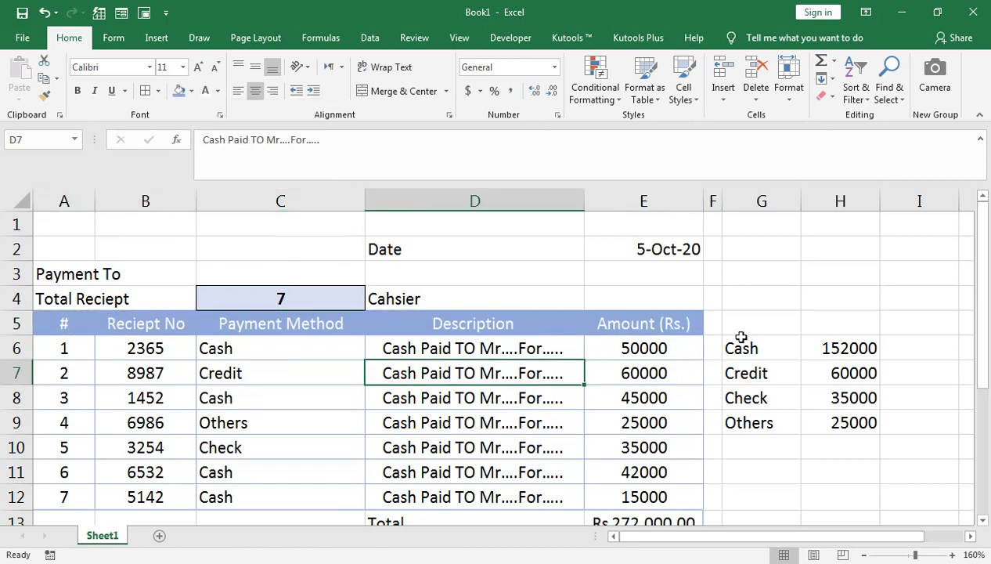